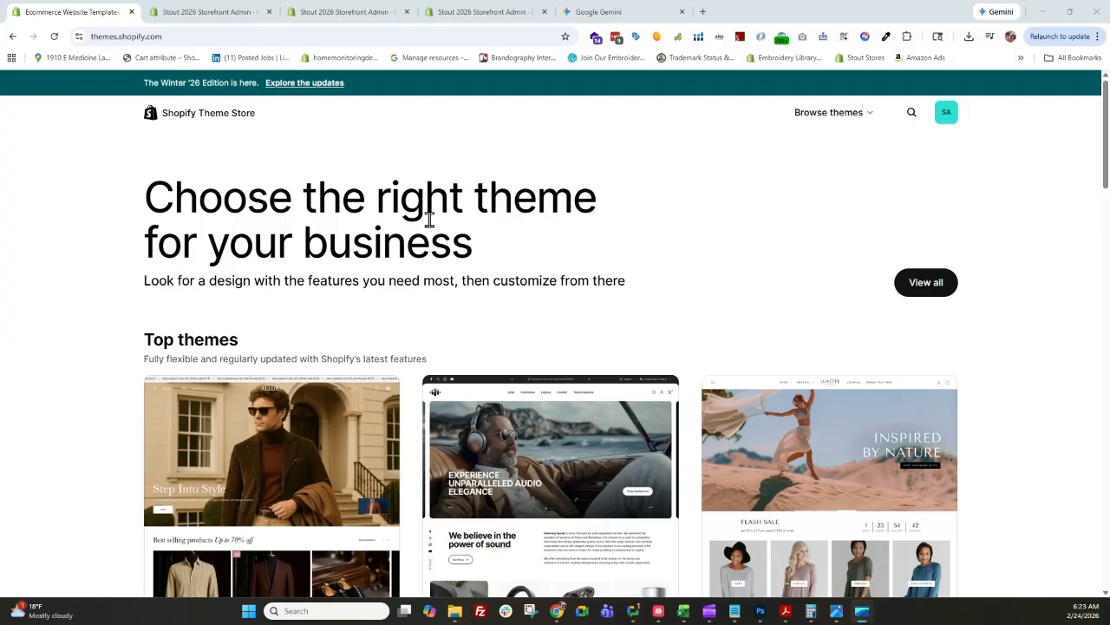
- Open the full theme catalog and filter it to the Clothing industry
scroll(417, 238, "down", 1)
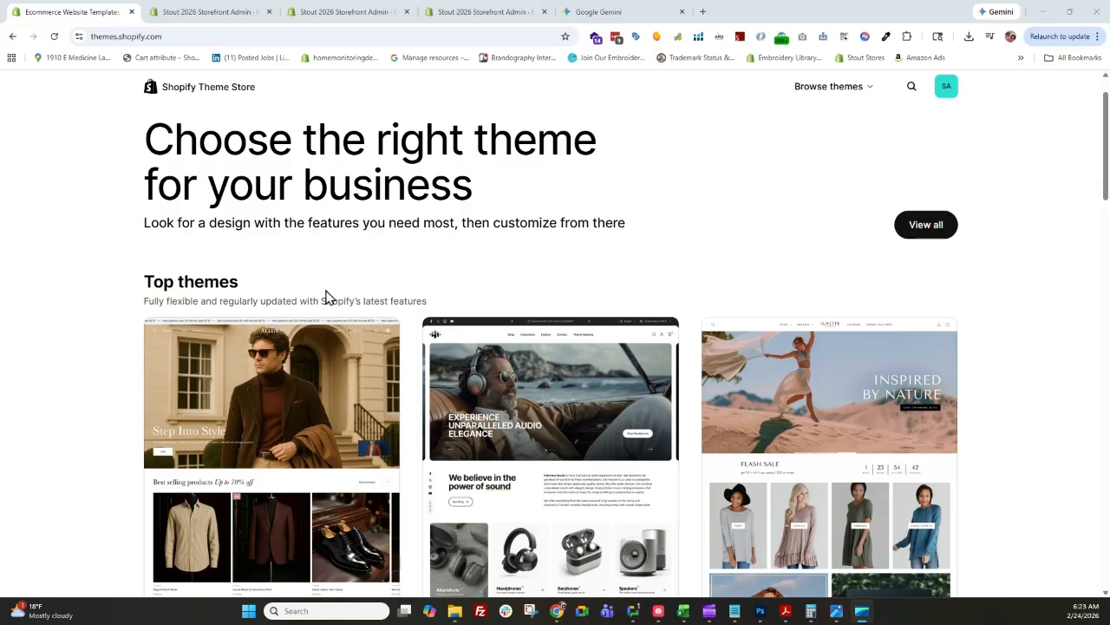
left_click(924, 226)
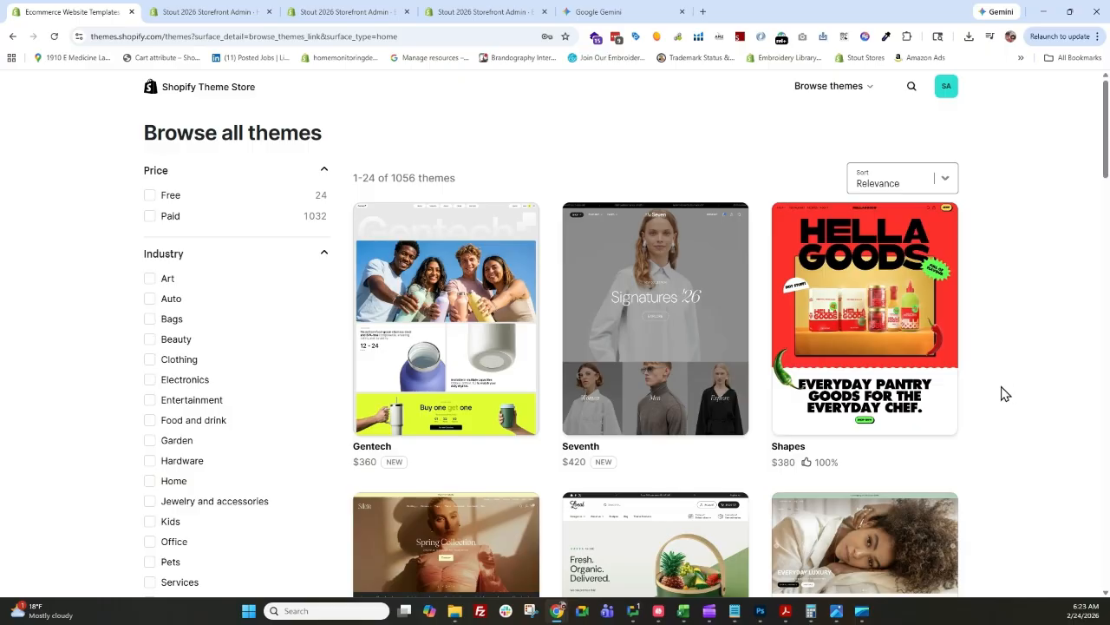
scroll(1005, 393, "down", 1)
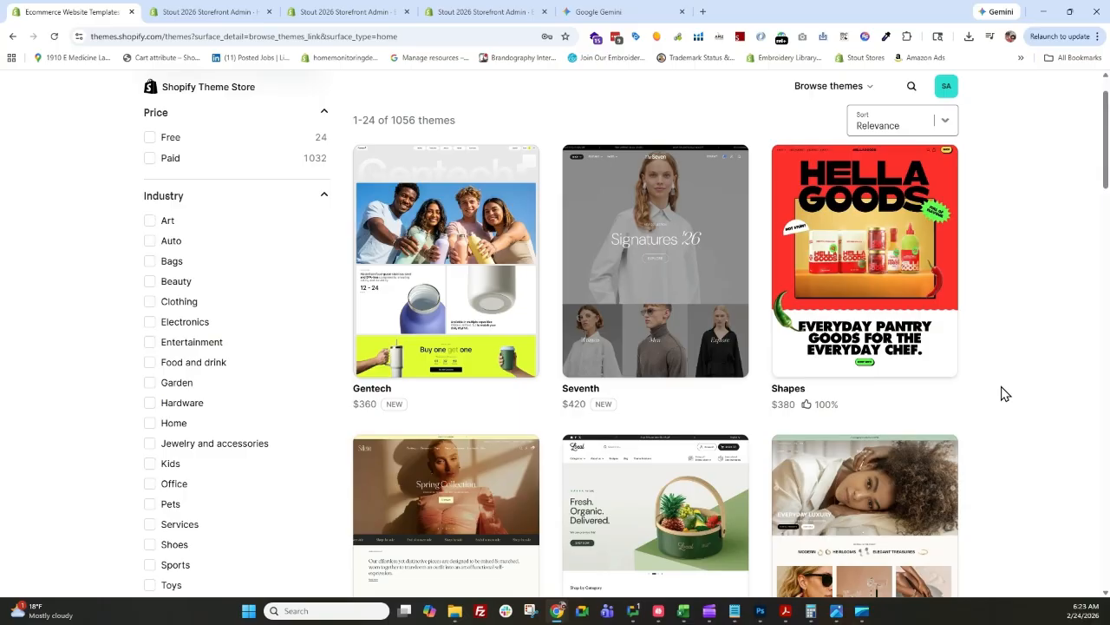
scroll(1004, 394, "down", 5)
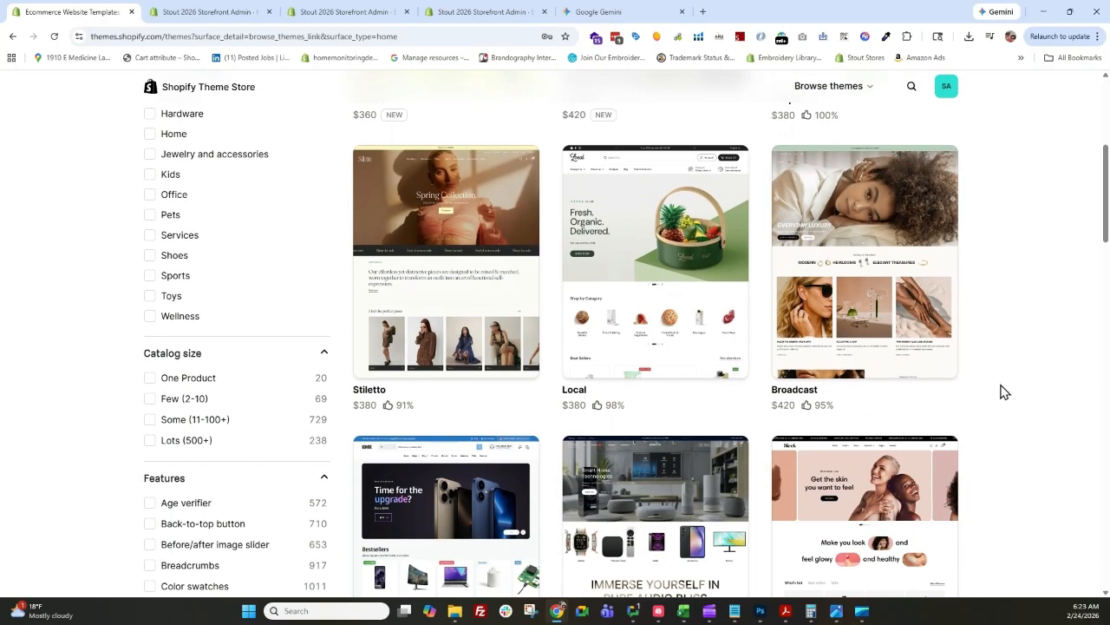
scroll(104, 330, "up", 4)
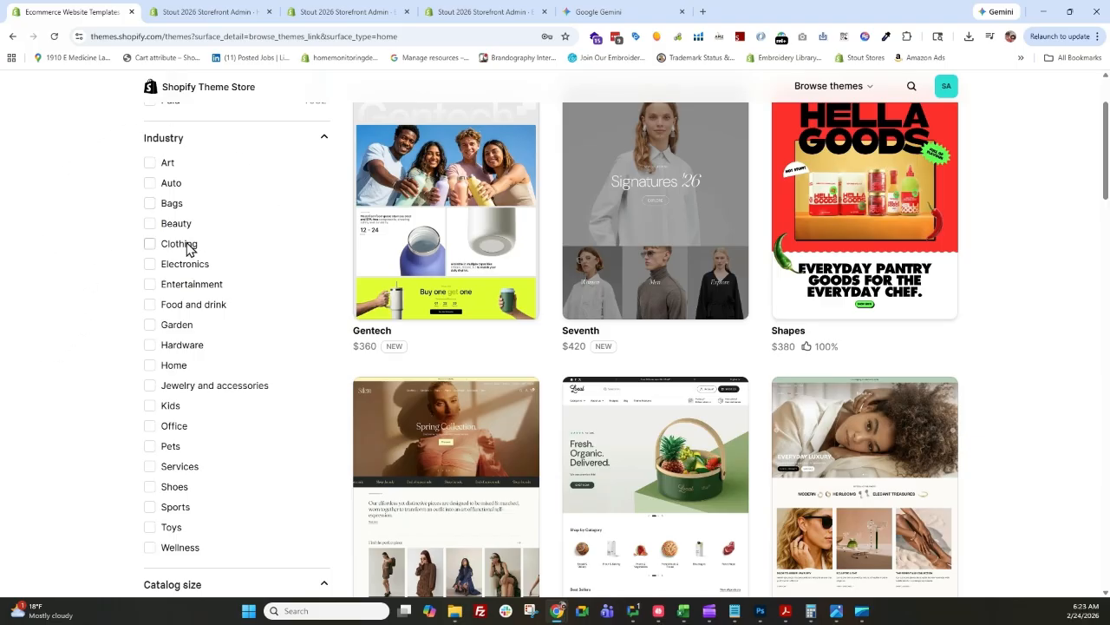
left_click(150, 247)
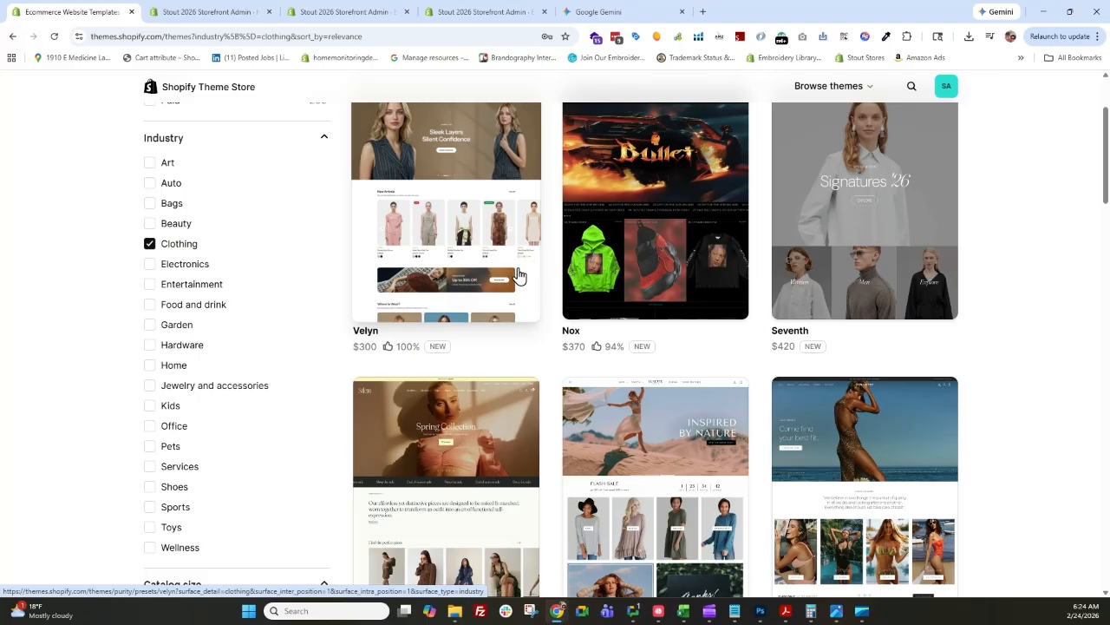
- Browse the clothing themes and examine the available catalog size and feature filters
scroll(518, 279, "down", 3)
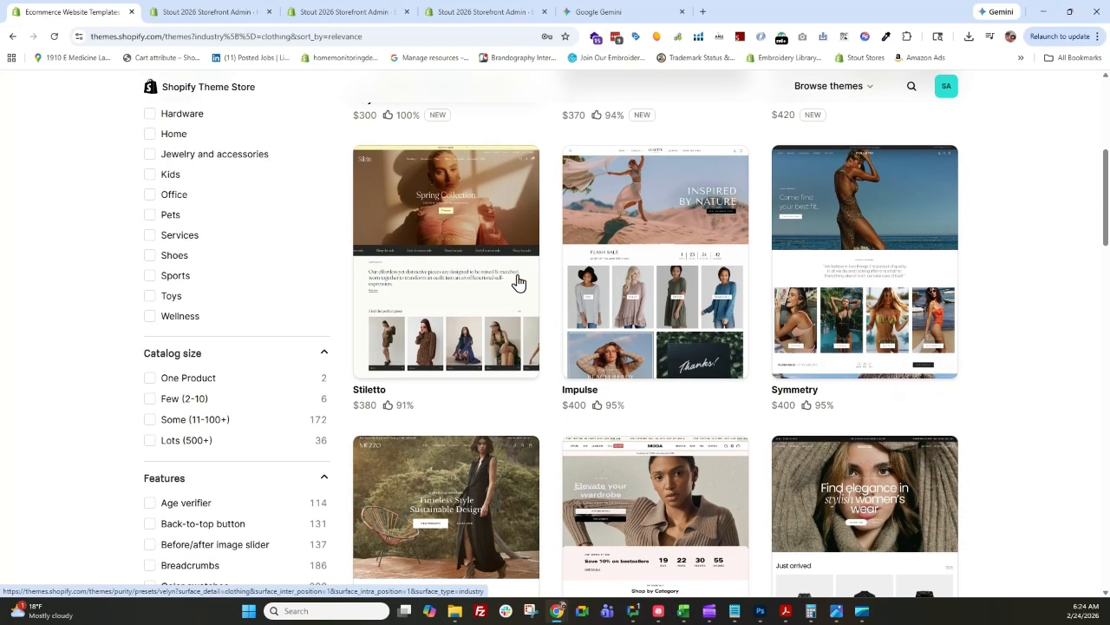
scroll(511, 418, "down", 3)
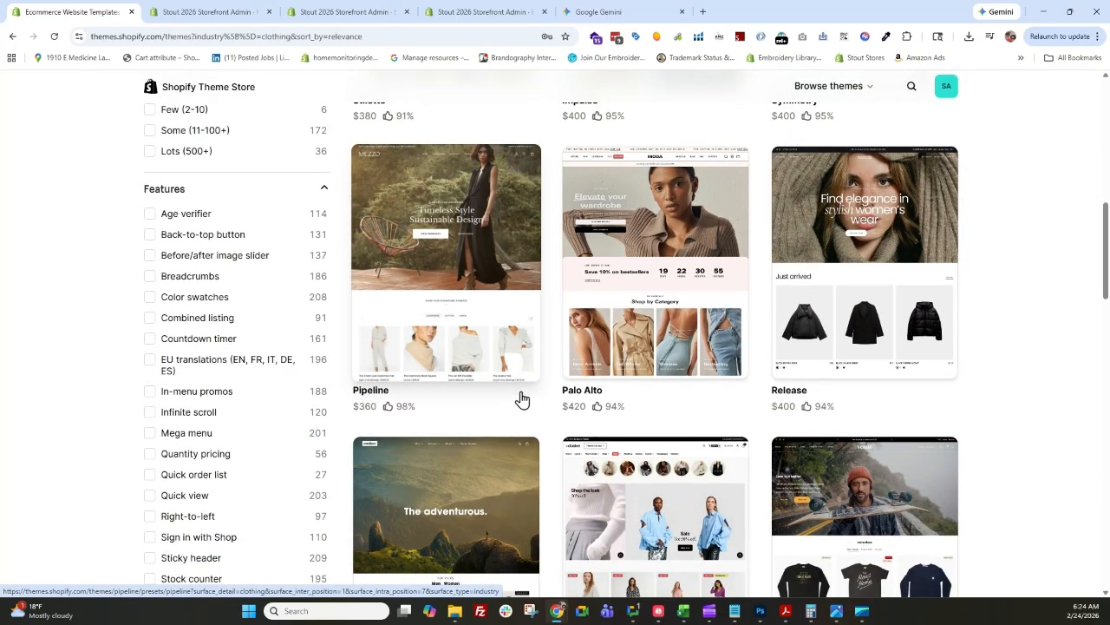
scroll(521, 397, "down", 3)
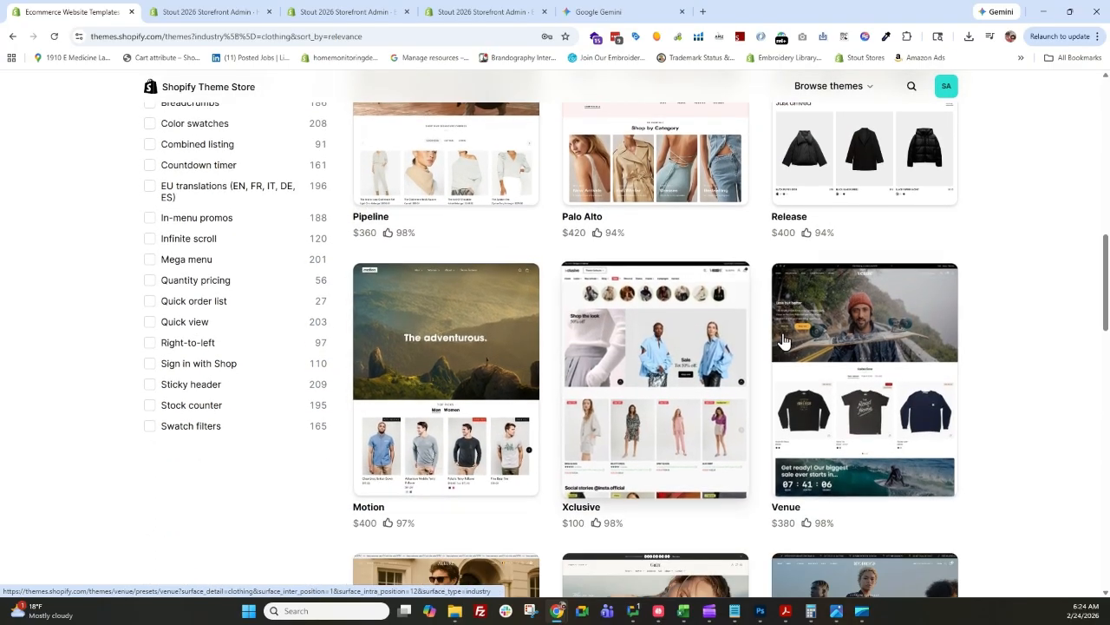
scroll(529, 459, "down", 3)
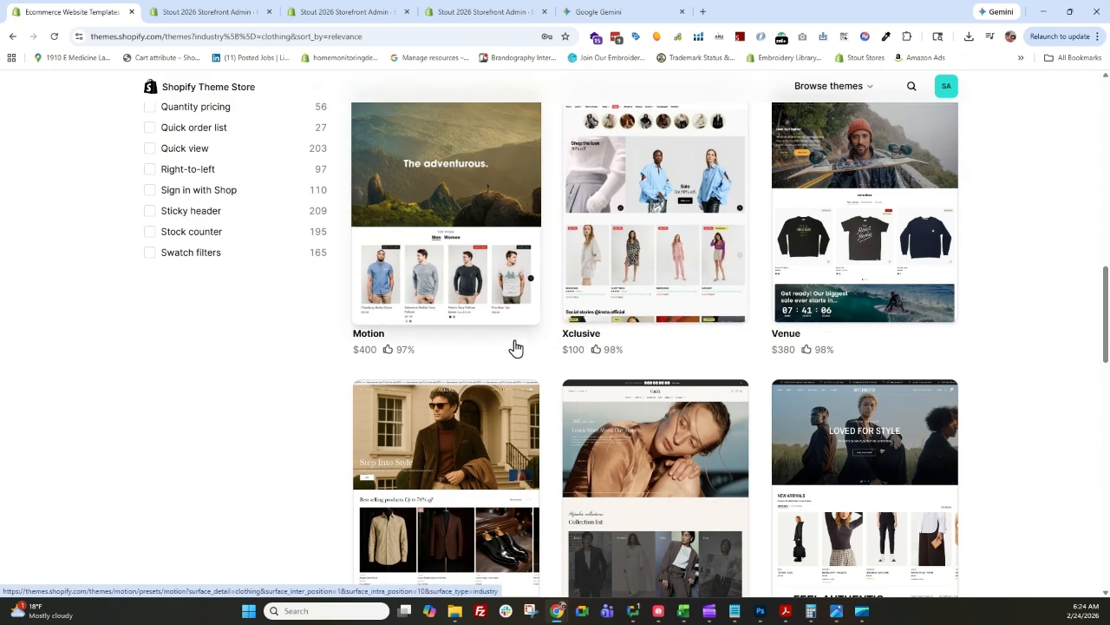
scroll(301, 304, "up", 3)
scroll(390, 278, "up", 2)
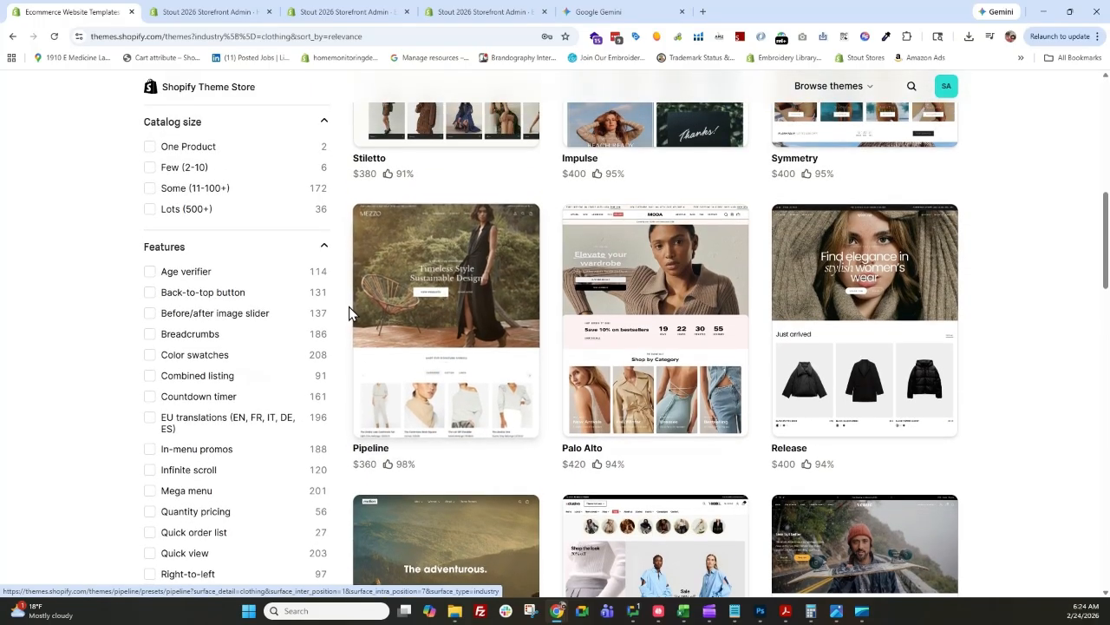
scroll(430, 269, "up", 2)
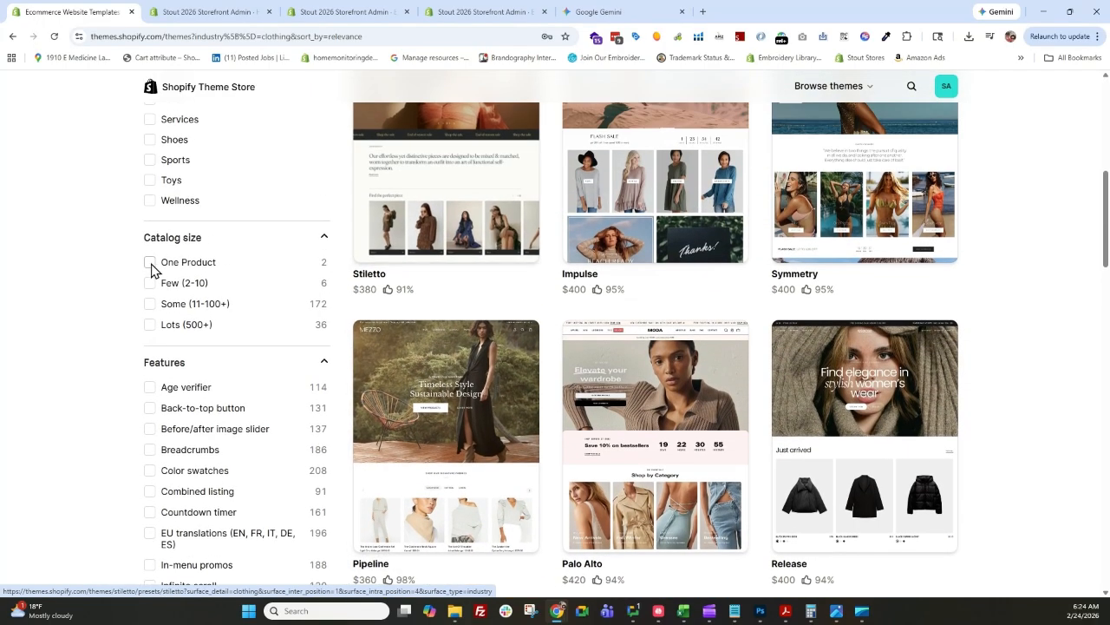
scroll(94, 272, "down", 4)
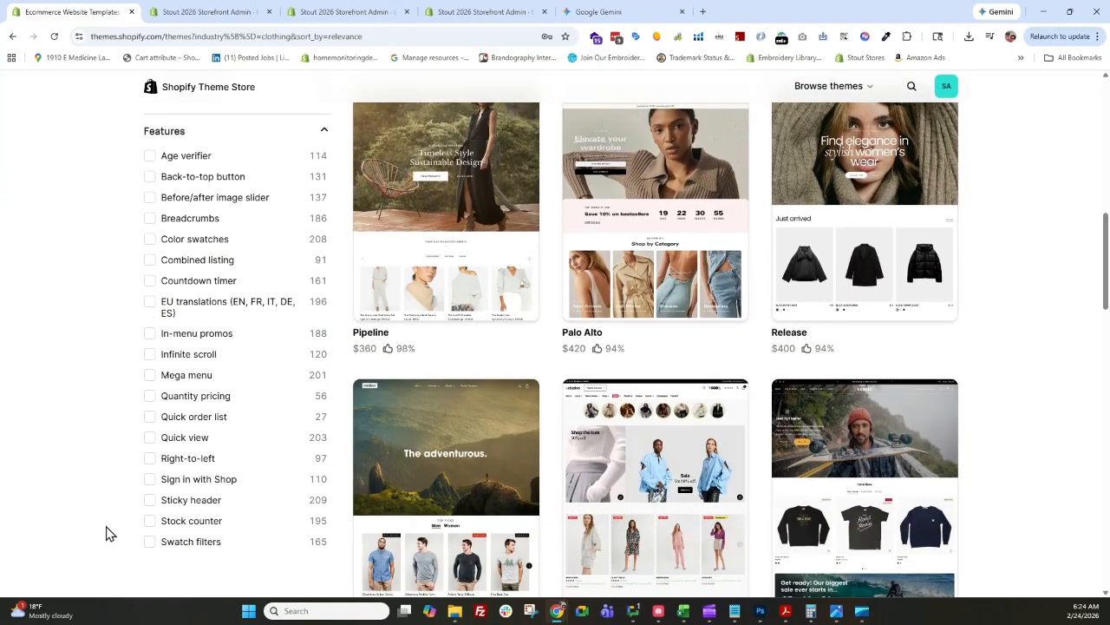
scroll(78, 280, "down", 1)
scroll(83, 266, "up", 2)
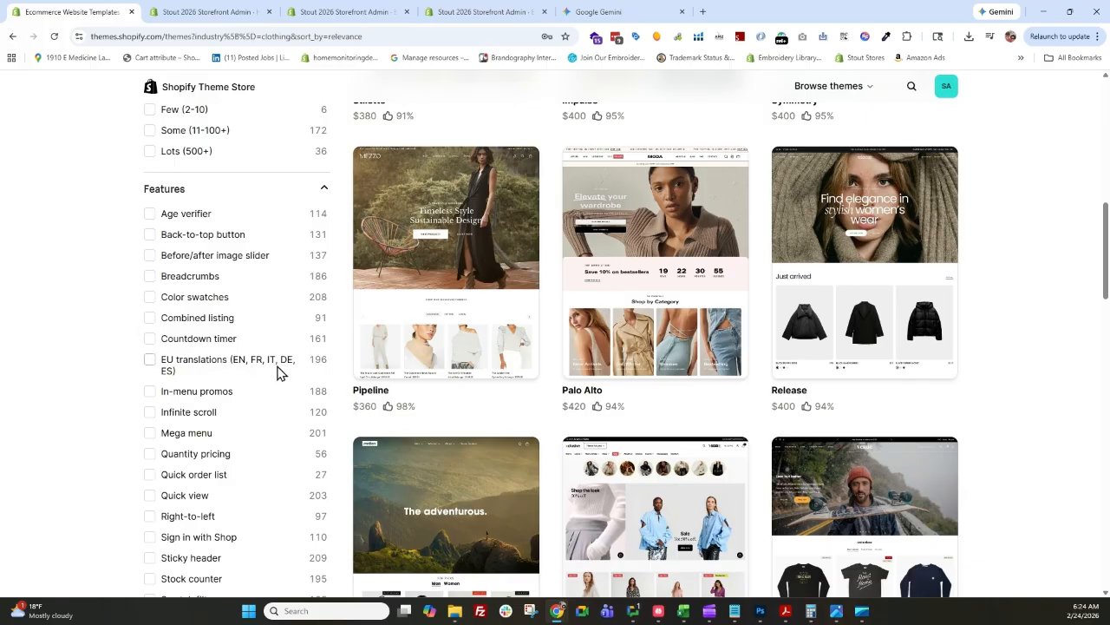
- Narrow the clothing themes to those with EU translations and the catalog size Some (11-100+)
left_click(150, 363)
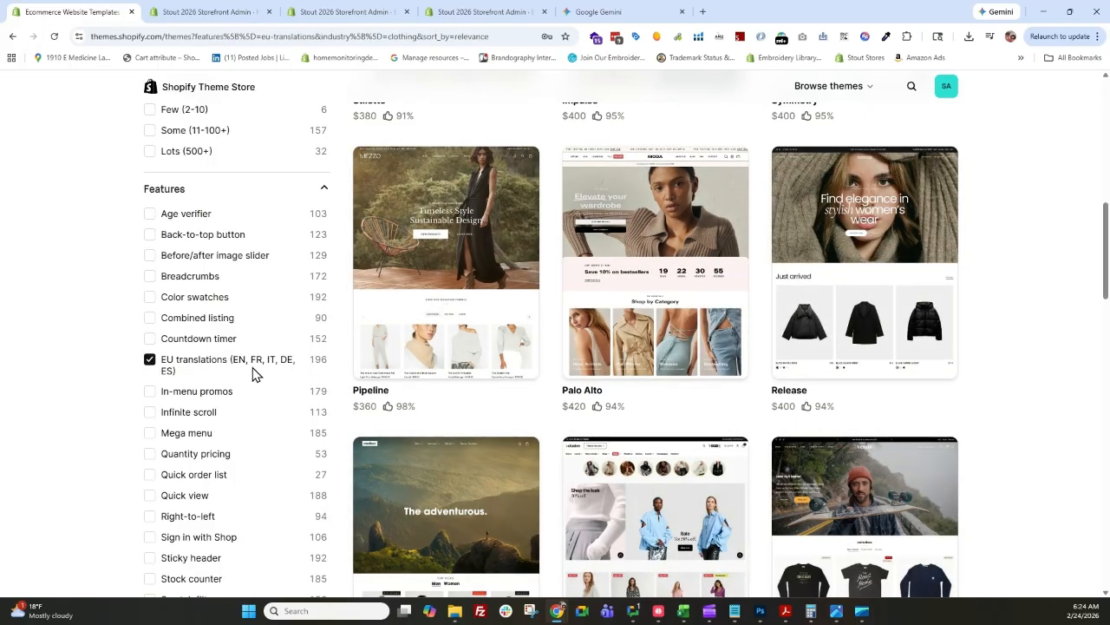
scroll(257, 373, "up", 2)
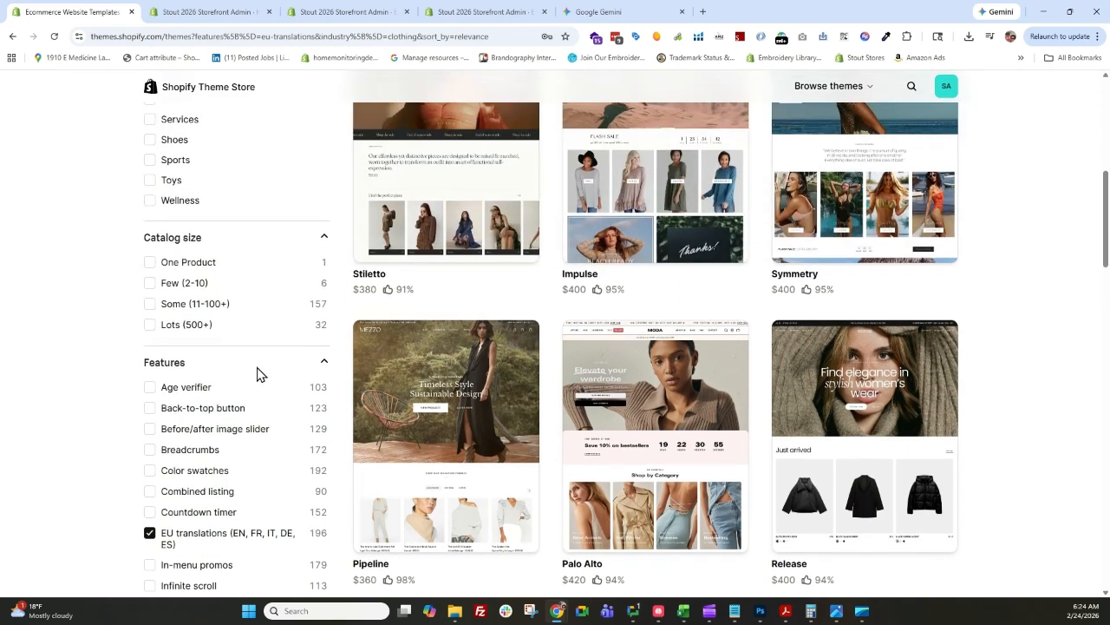
left_click(151, 324)
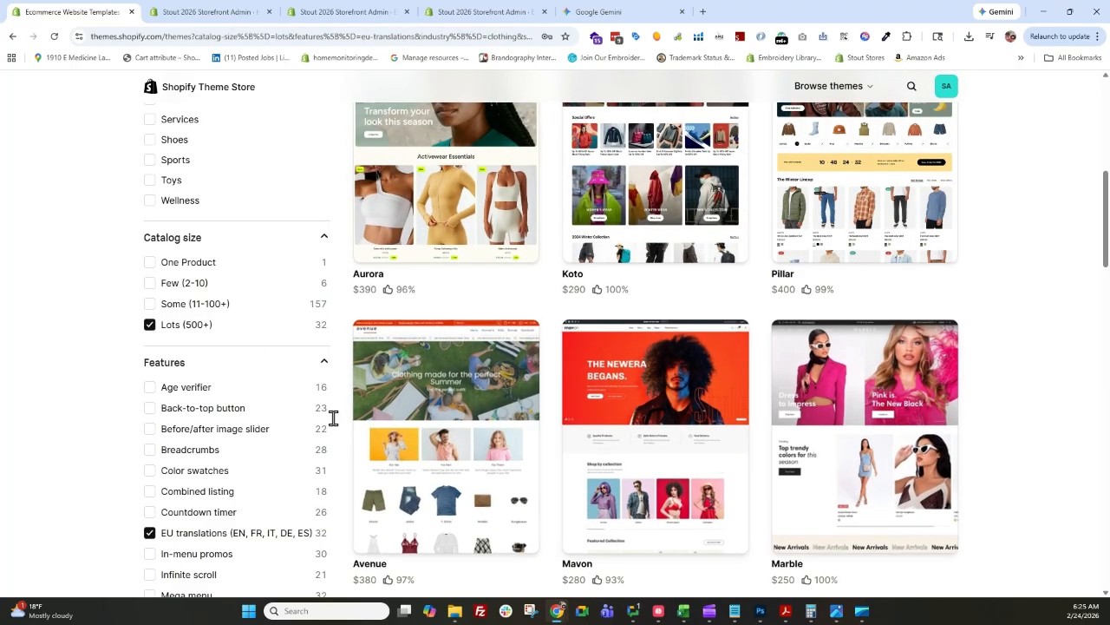
left_click(150, 304)
left_click(149, 324)
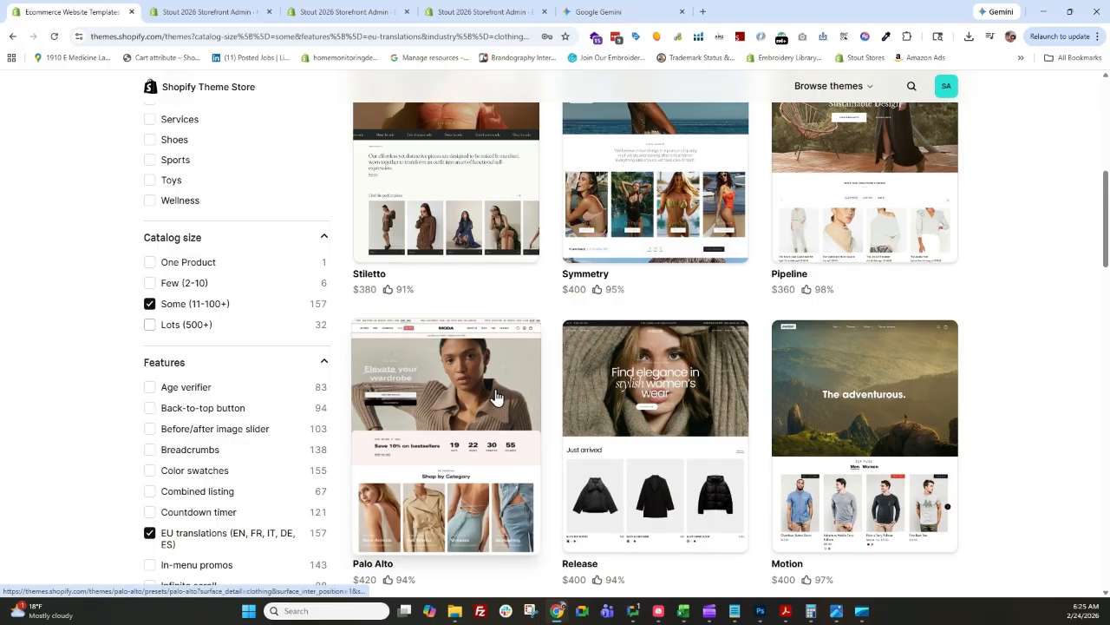
- Open the Velyn theme's page from the filtered results
scroll(496, 396, "up", 4)
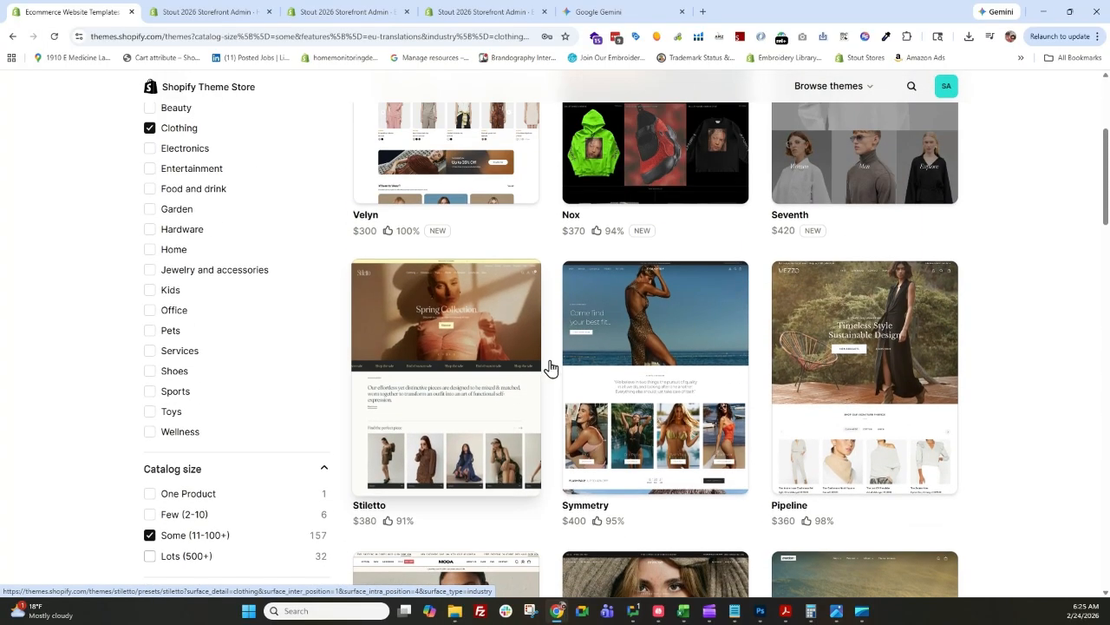
scroll(584, 382, "up", 2)
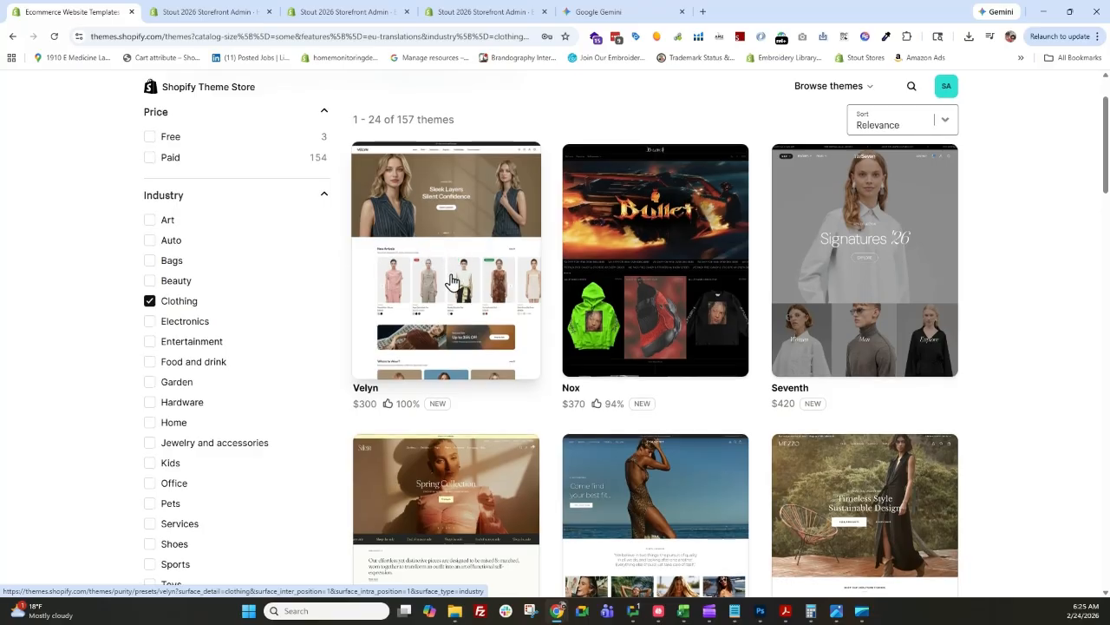
scroll(441, 285, "down", 2)
scroll(440, 285, "up", 2)
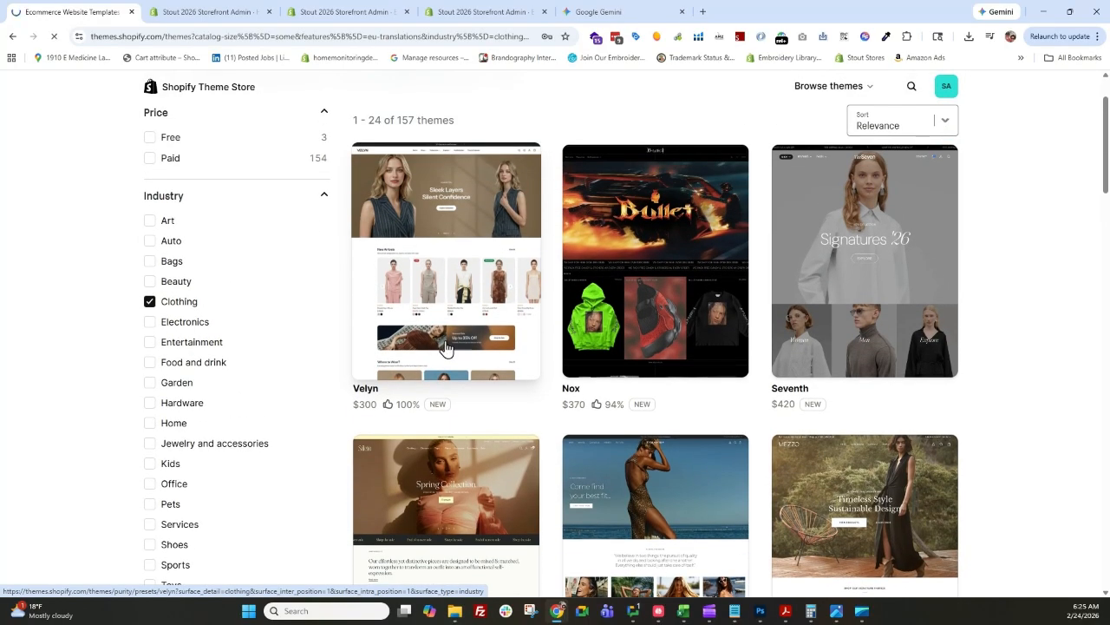
left_click(499, 356)
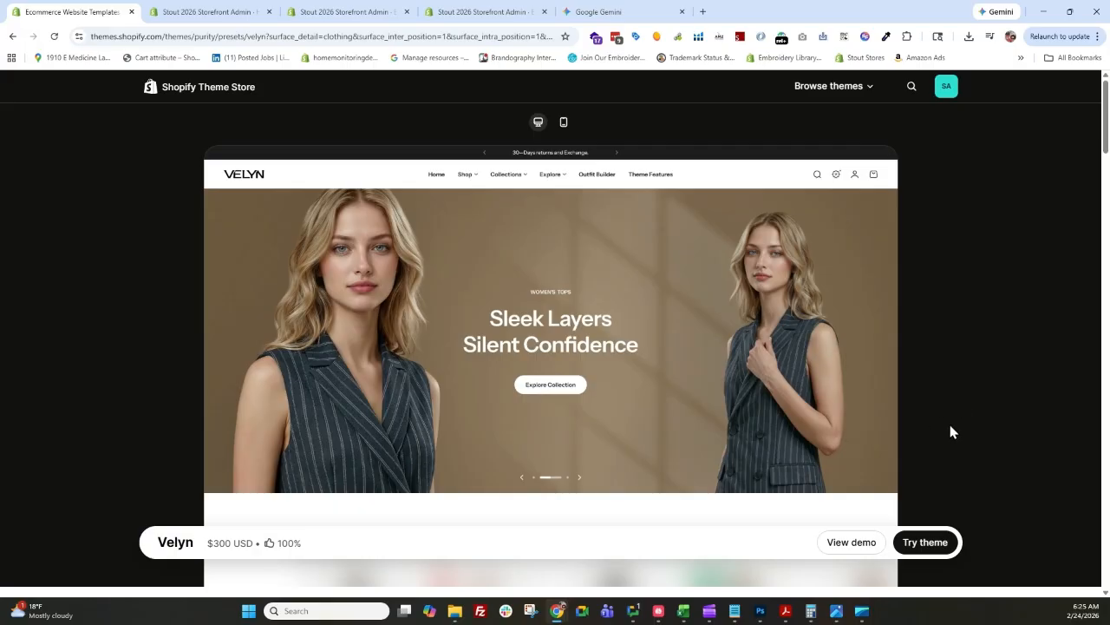
- Review the Velyn theme's highlights and its list of included features
scroll(604, 327, "down", 3)
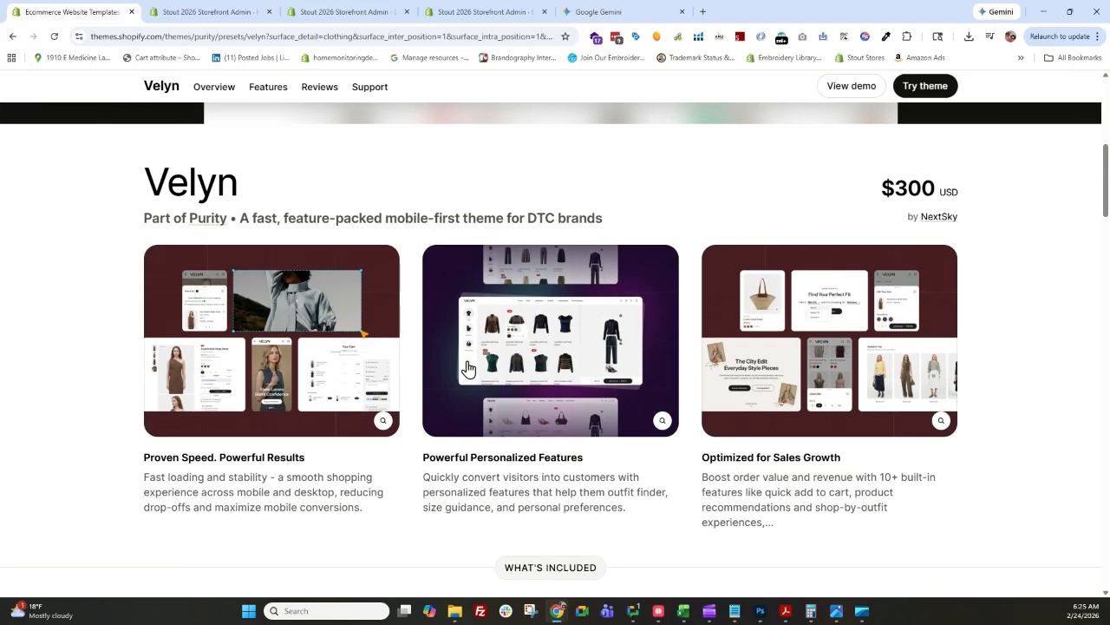
scroll(245, 363, "down", 4)
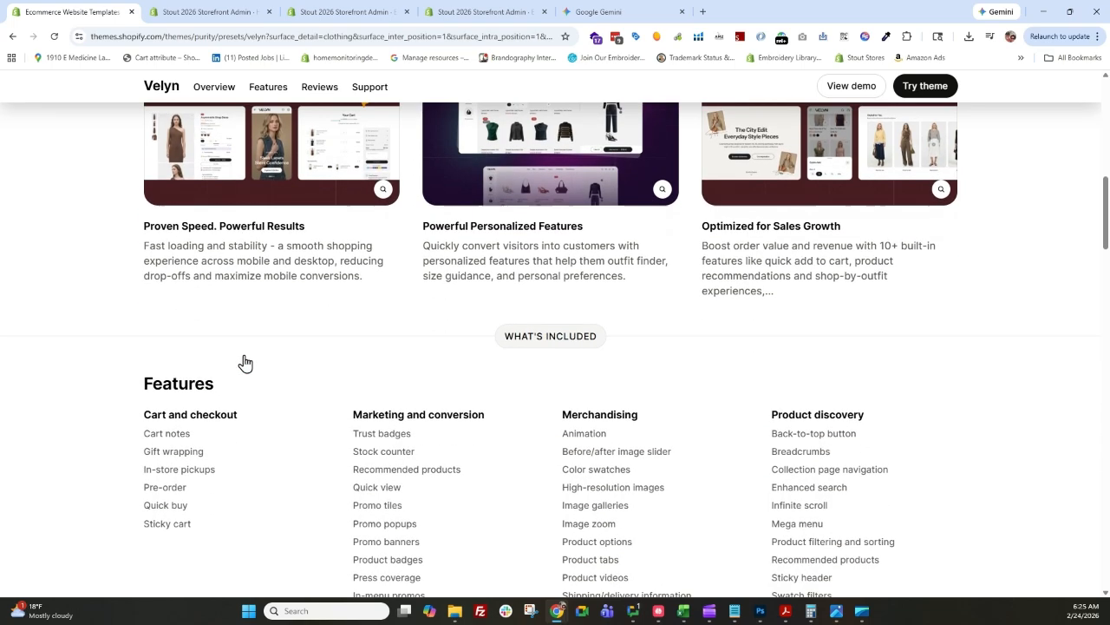
scroll(245, 363, "down", 2)
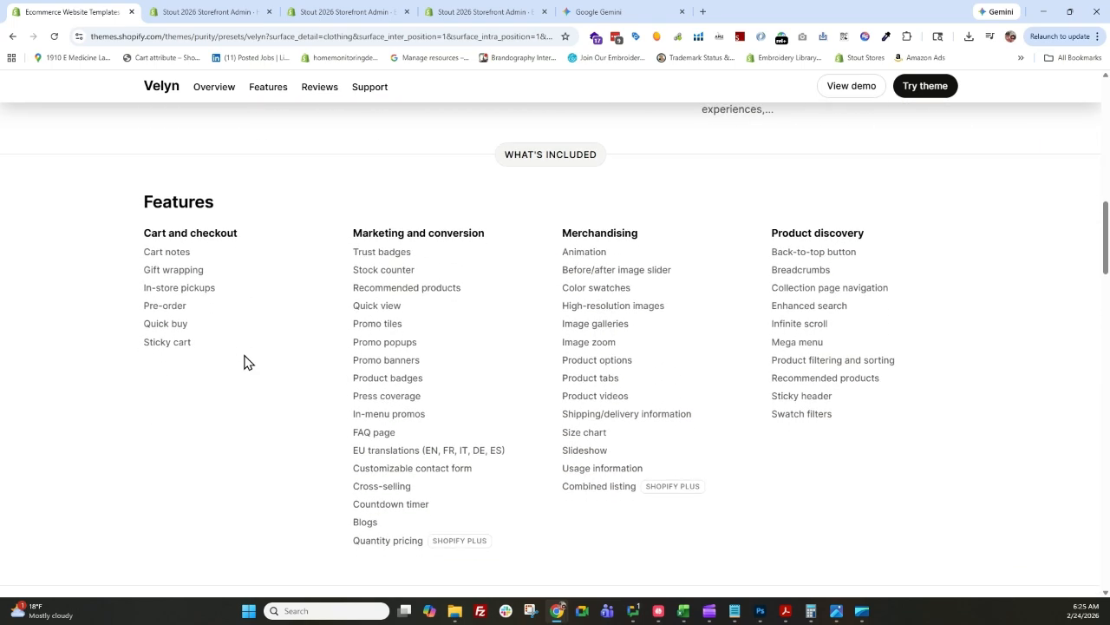
scroll(247, 362, "up", 10)
scroll(252, 364, "up", 4)
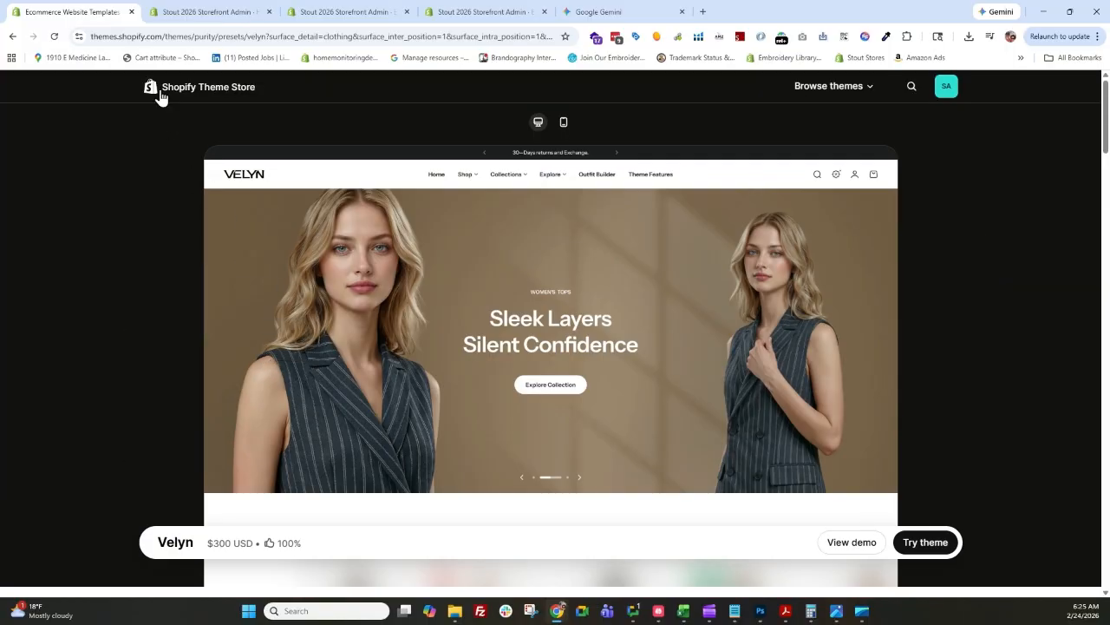
- Leave the theme store and open the store's current Horizon theme for editing
left_click(131, 12)
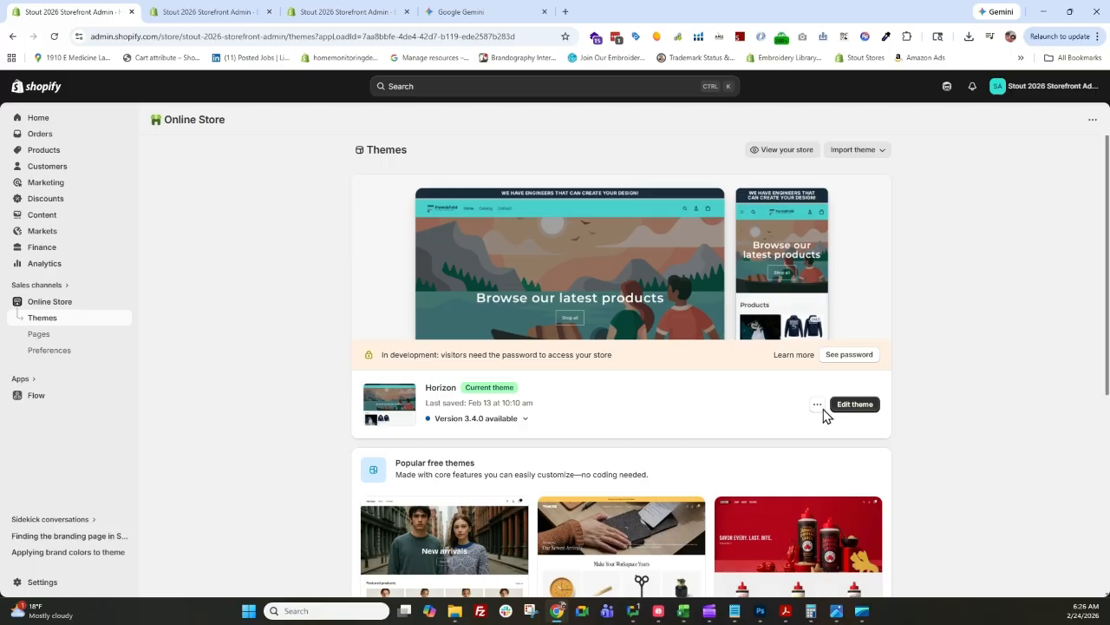
left_click(861, 406)
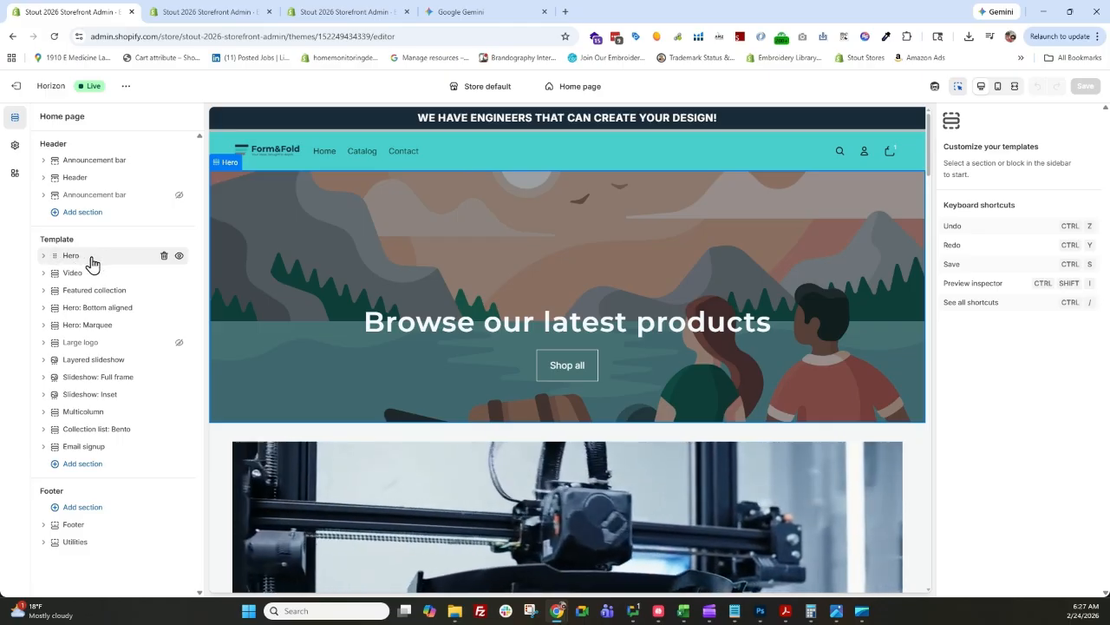
- Expand the home page's Hero section, check which blocks can be added, and show the section's settings
left_click(43, 257)
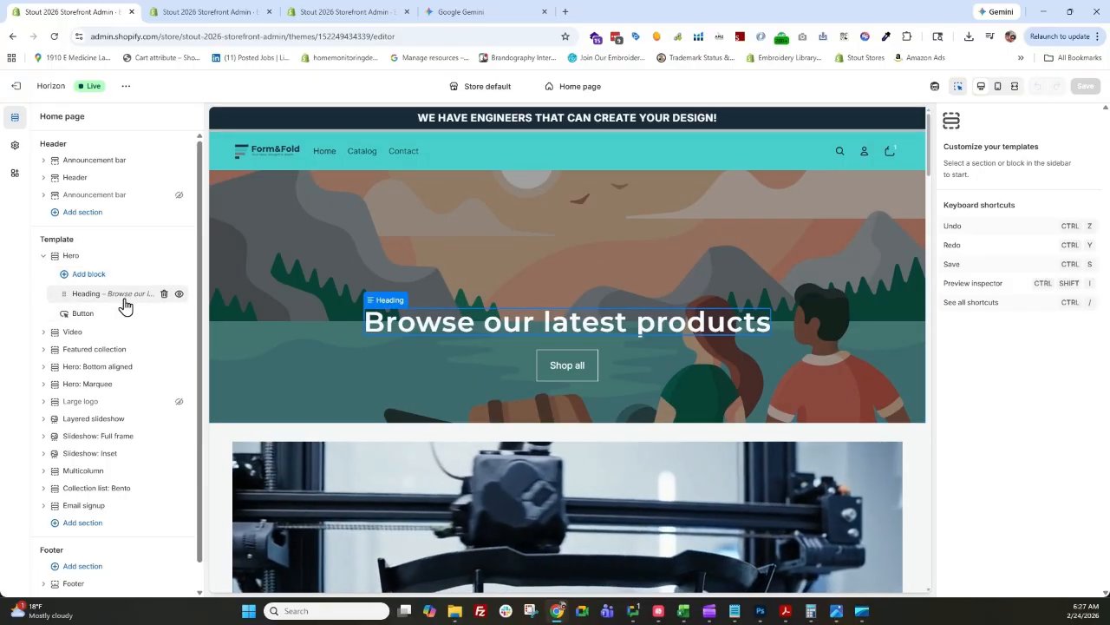
left_click(78, 258)
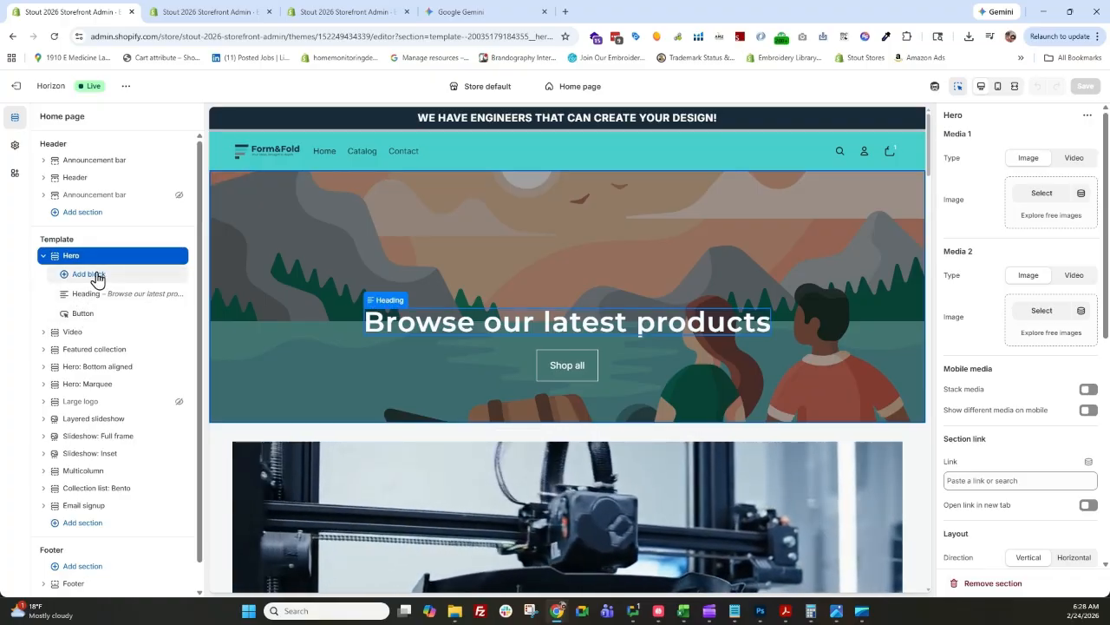
left_click(95, 275)
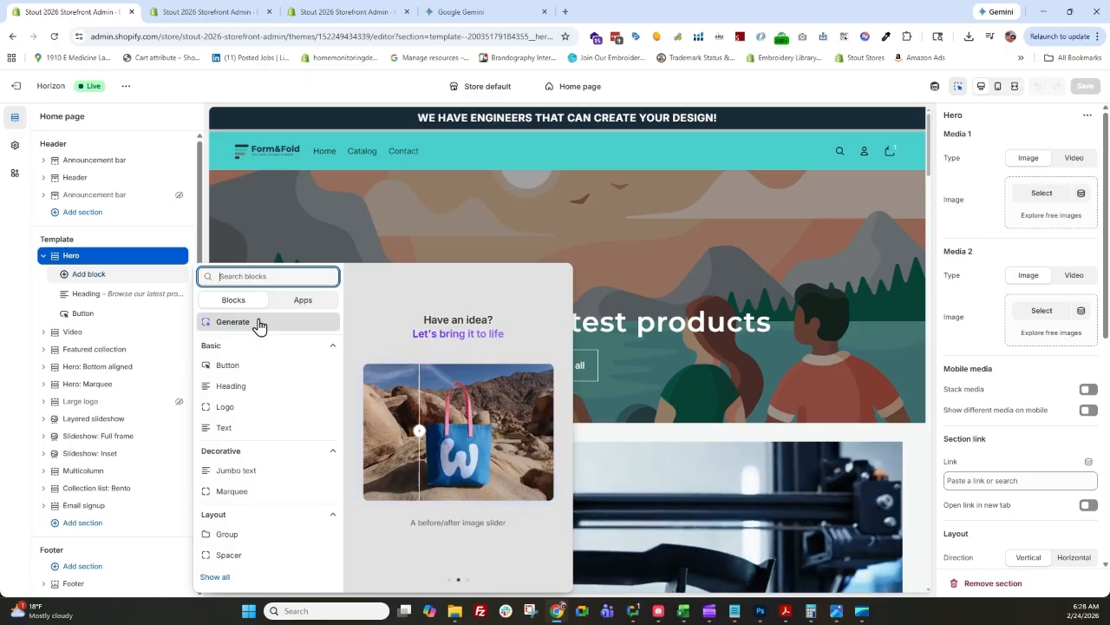
left_click(108, 263)
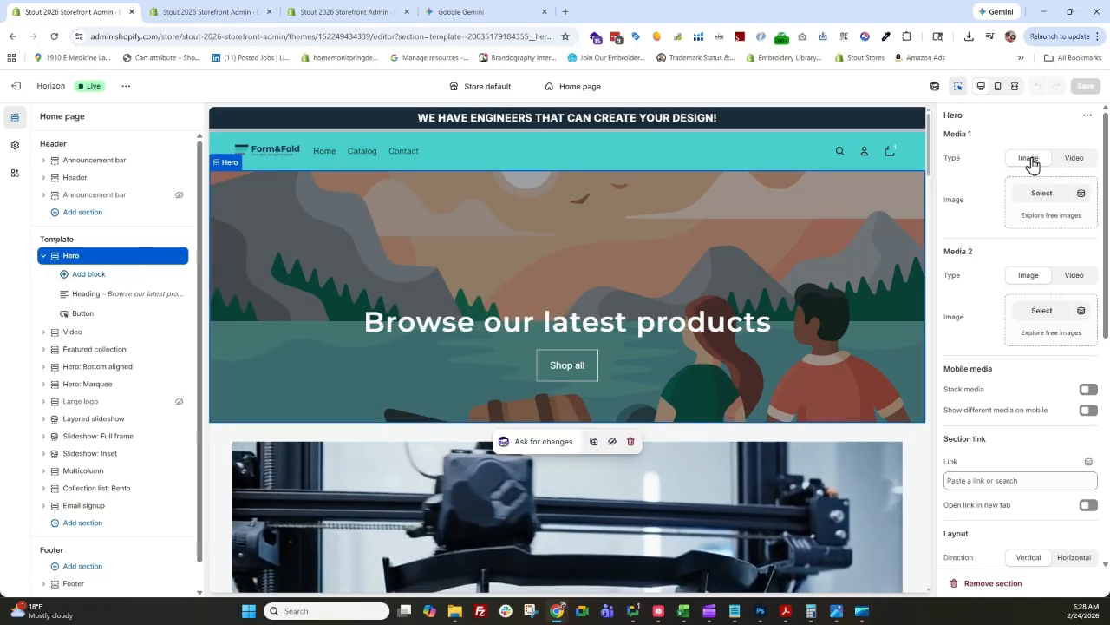
- Set the Hero section's Media 1 to the D_Car_Part_Printing MP4 video and hide the separate Video section below it
left_click(1076, 159)
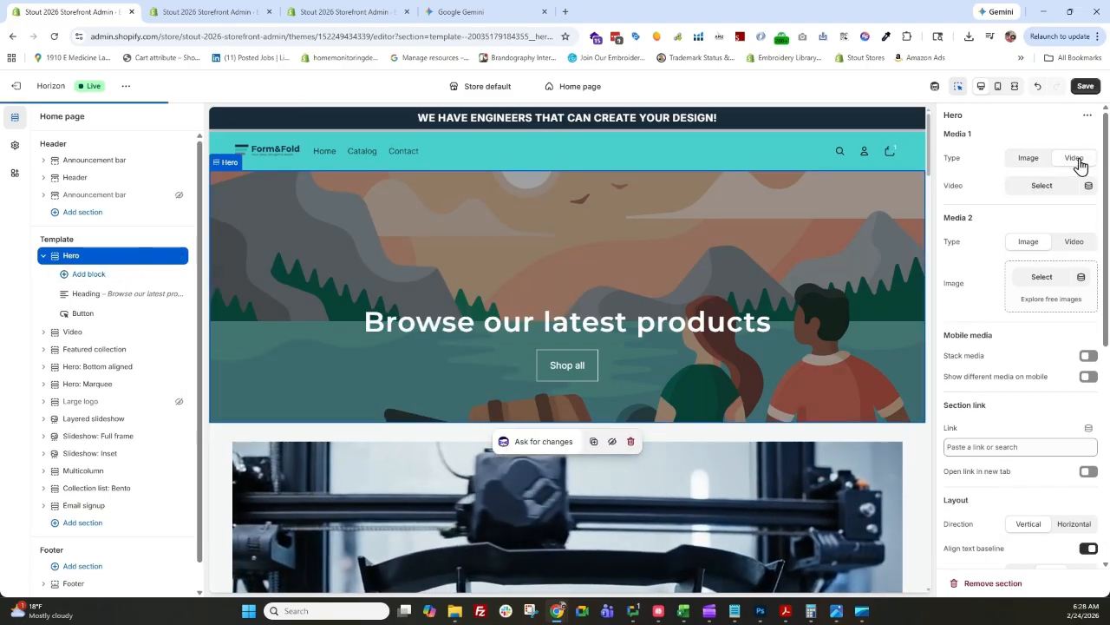
left_click(1042, 187)
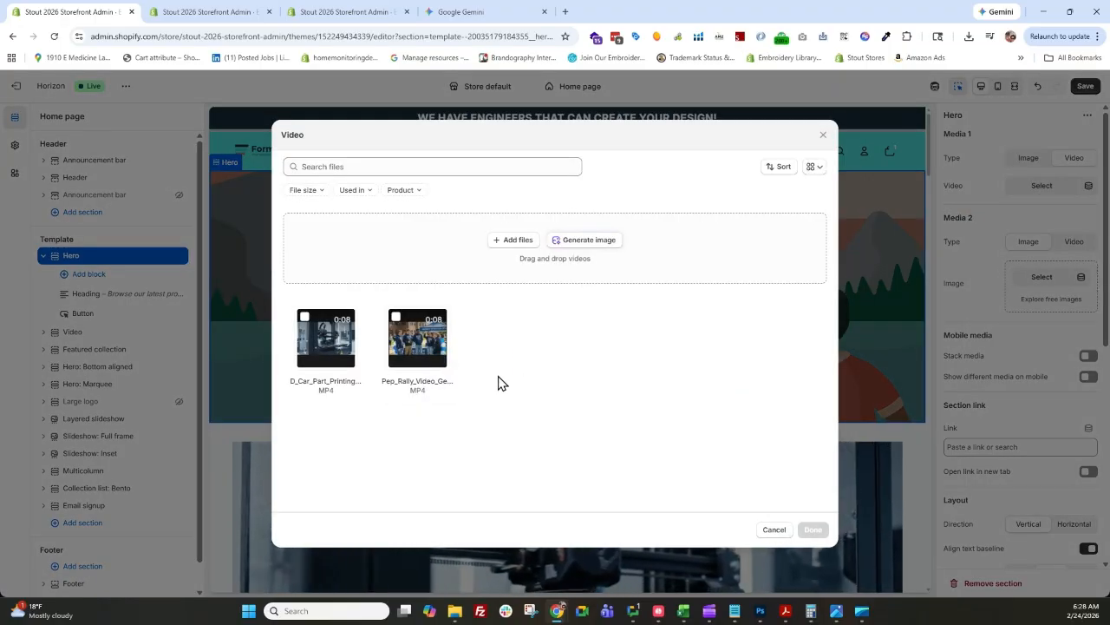
left_click(336, 375)
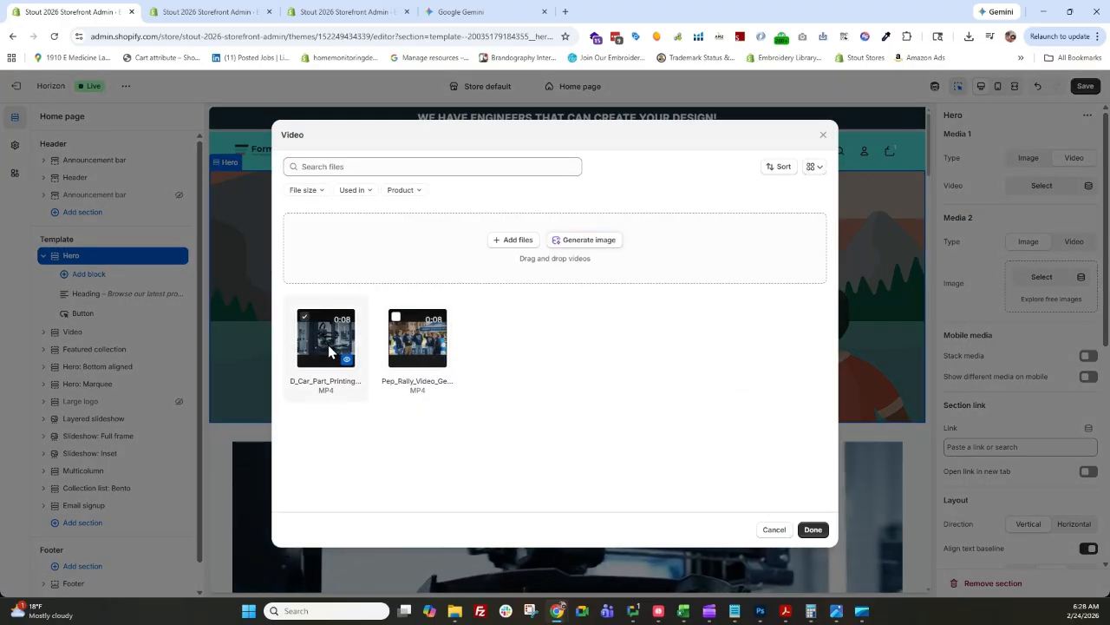
left_click(813, 529)
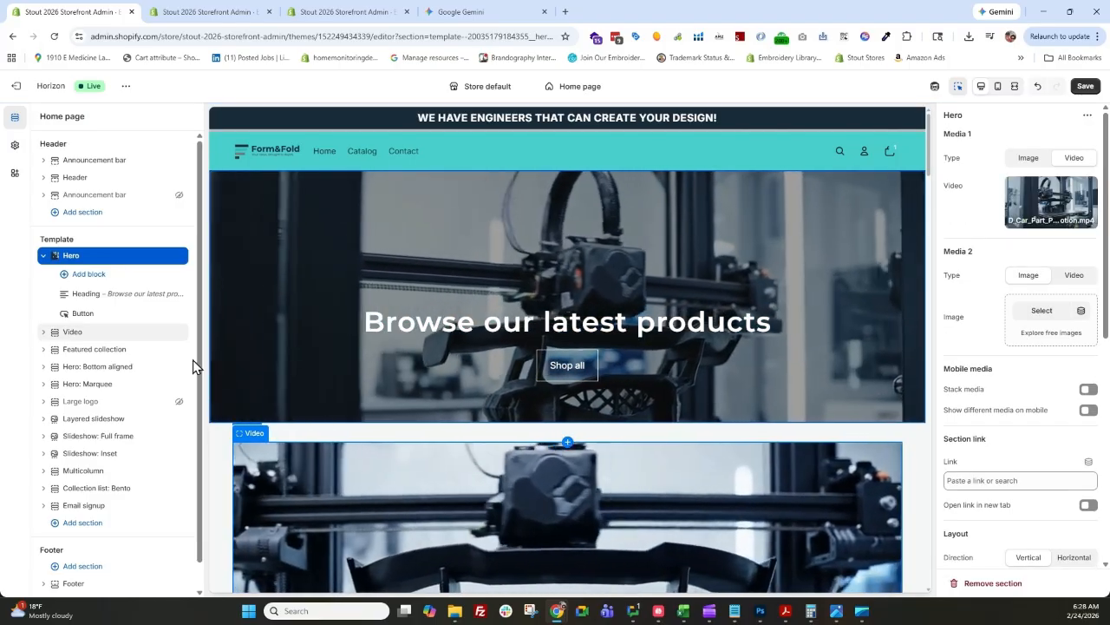
left_click(179, 333)
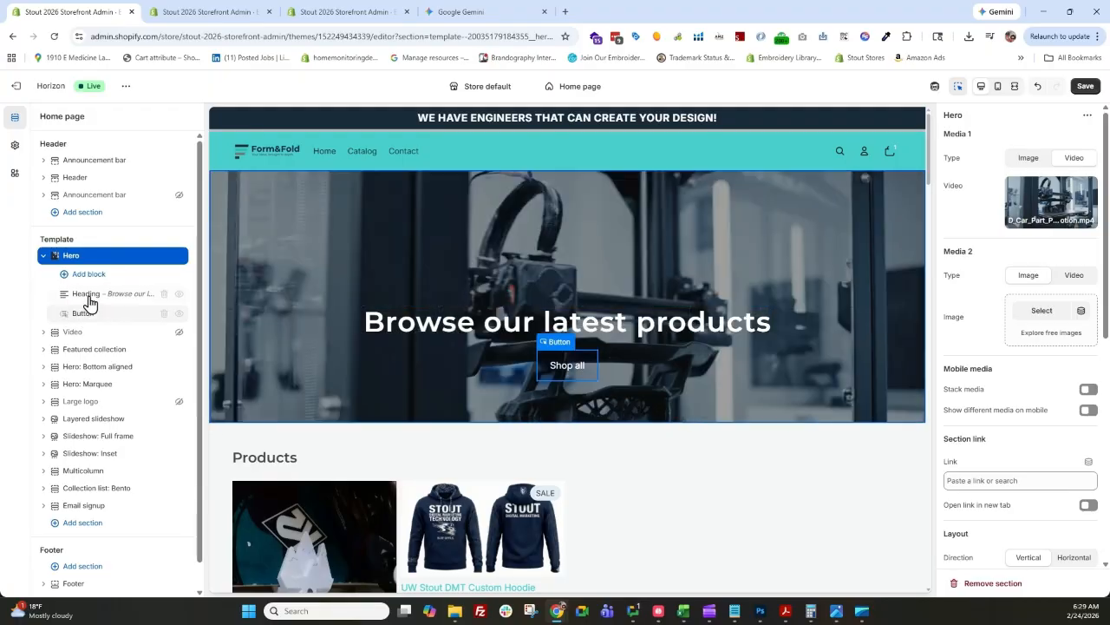
- Change the Hero section's heading text to "Create With Form & Fold"
left_click(90, 296)
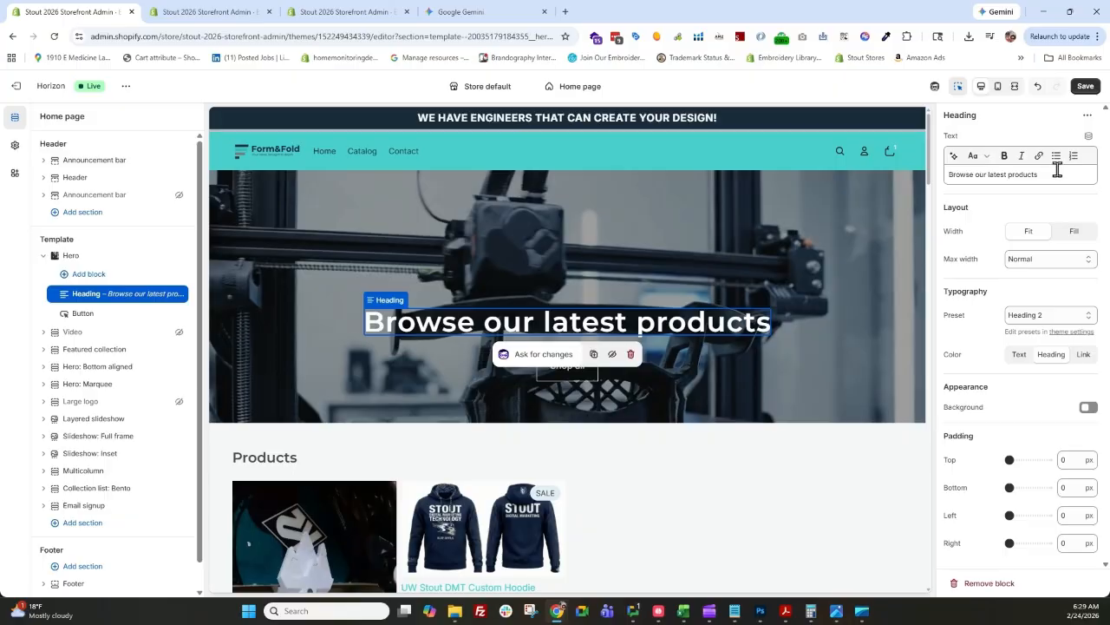
left_click_drag(1058, 174, 947, 178)
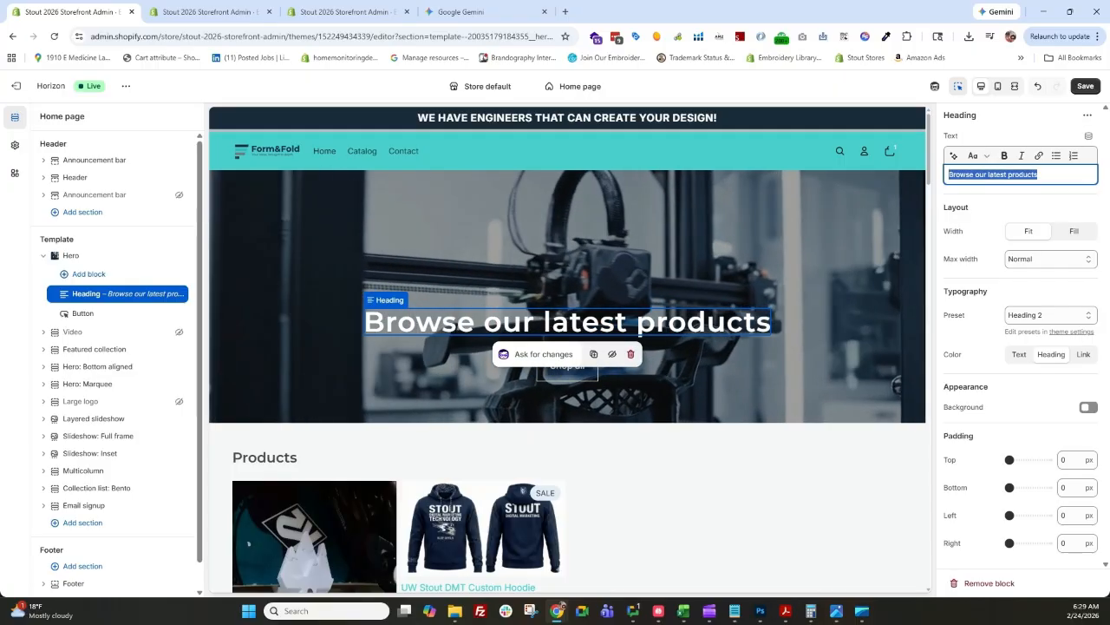
type("Create With F")
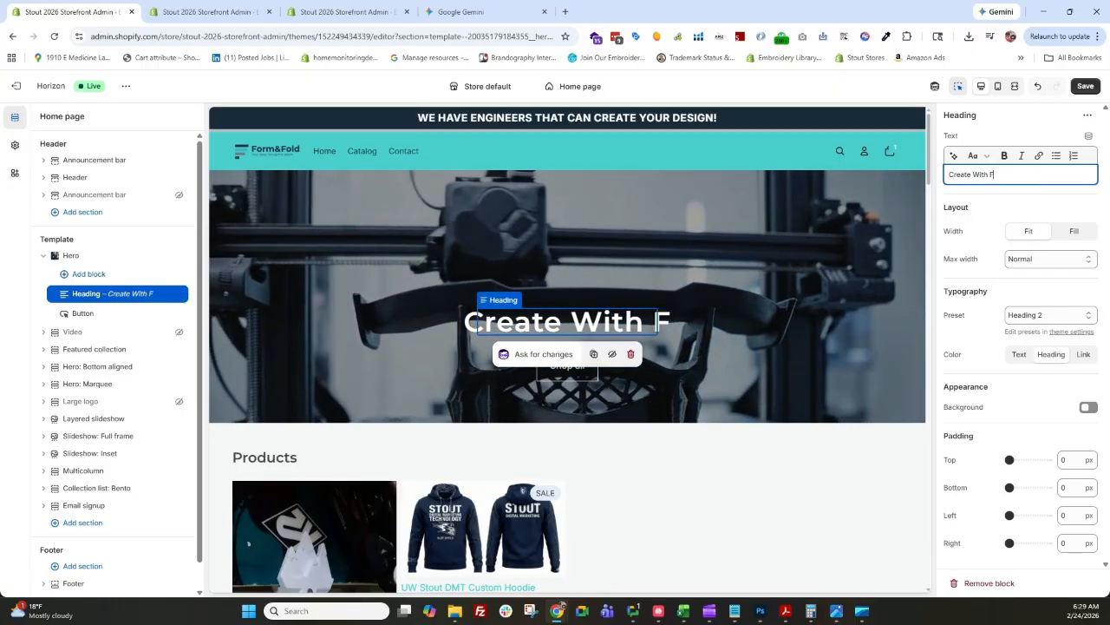
type("or")
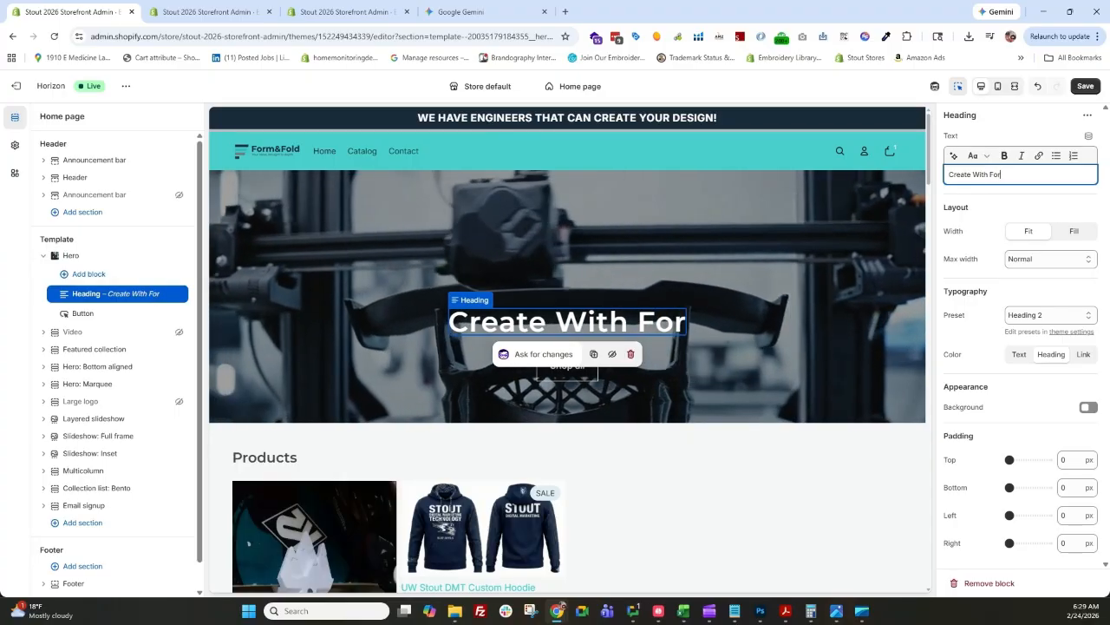
type("m & Fold")
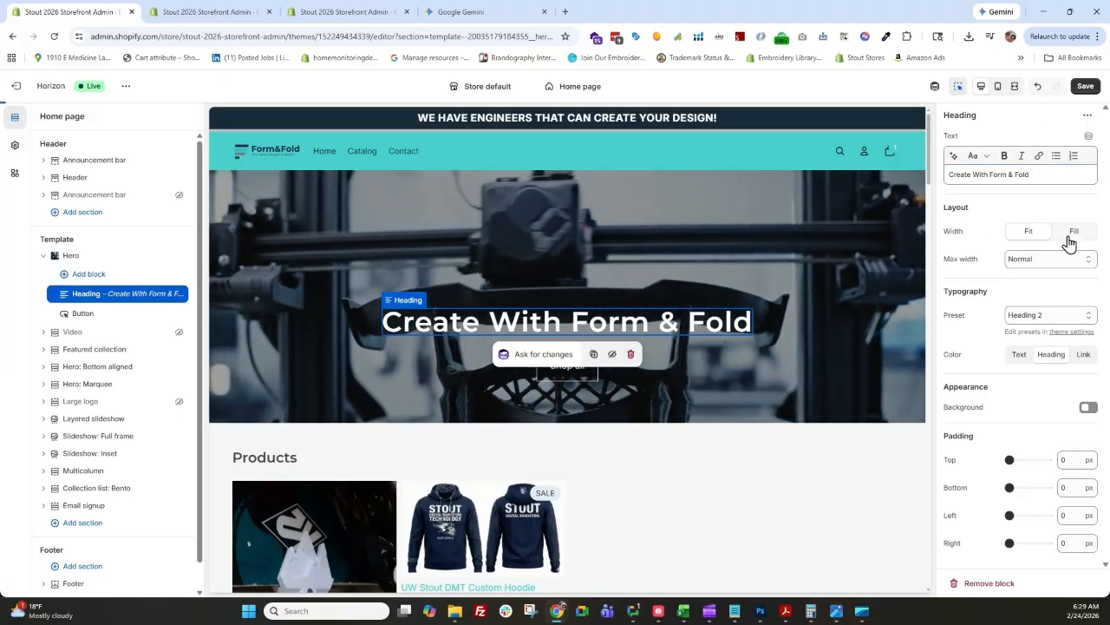
- Set the Hero heading's width to Fill with centered alignment and apply the Heading 1 typography preset
left_click(1069, 237)
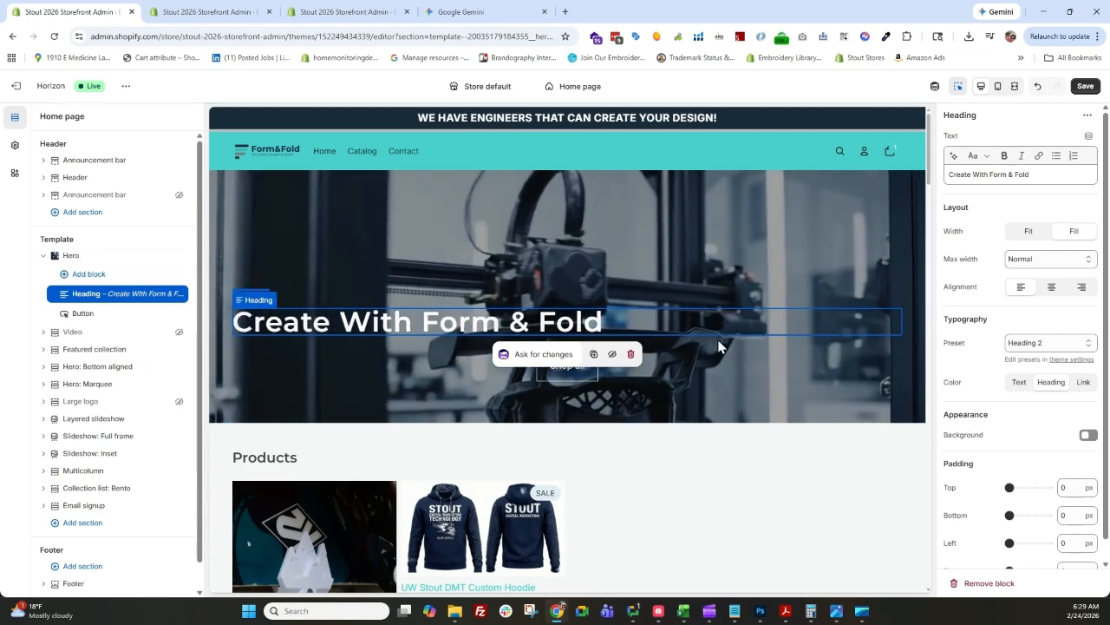
left_click(1052, 260)
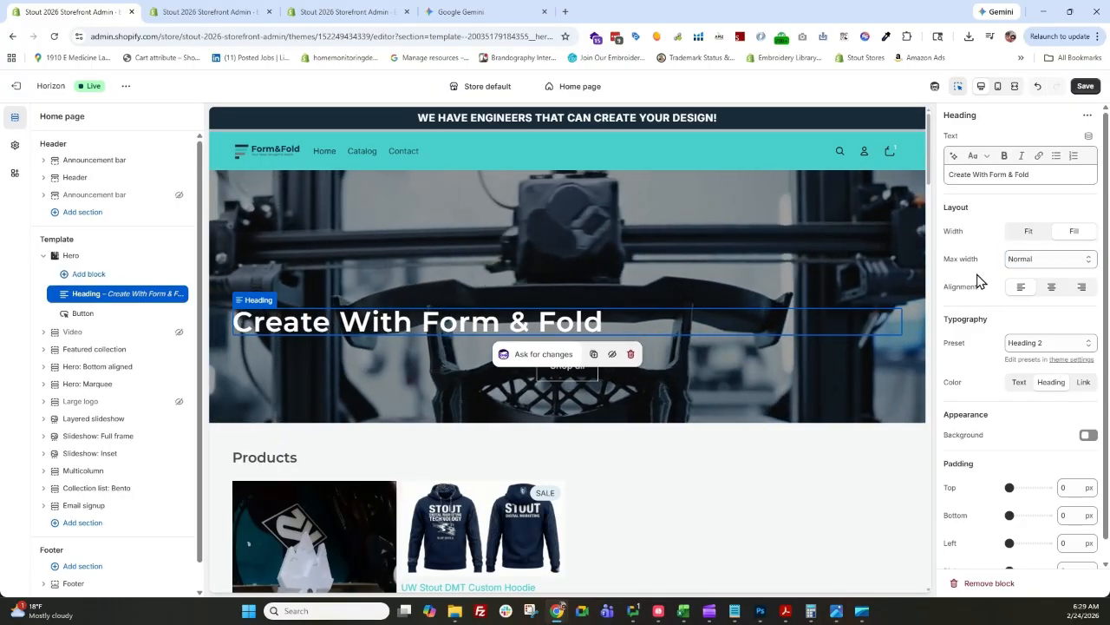
left_click(1053, 291)
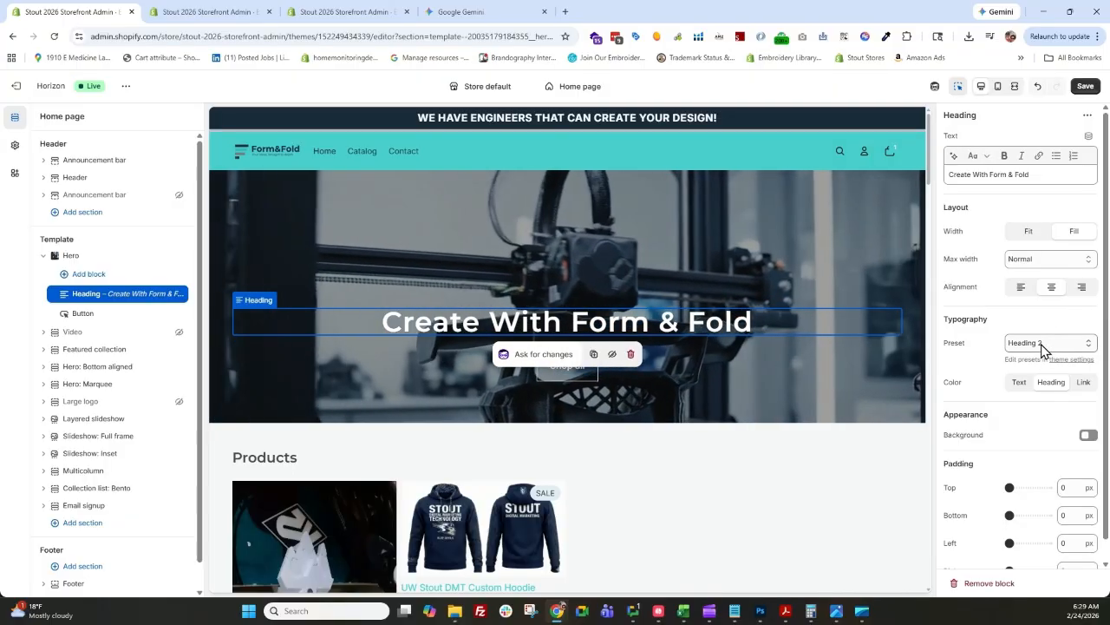
left_click(1043, 343)
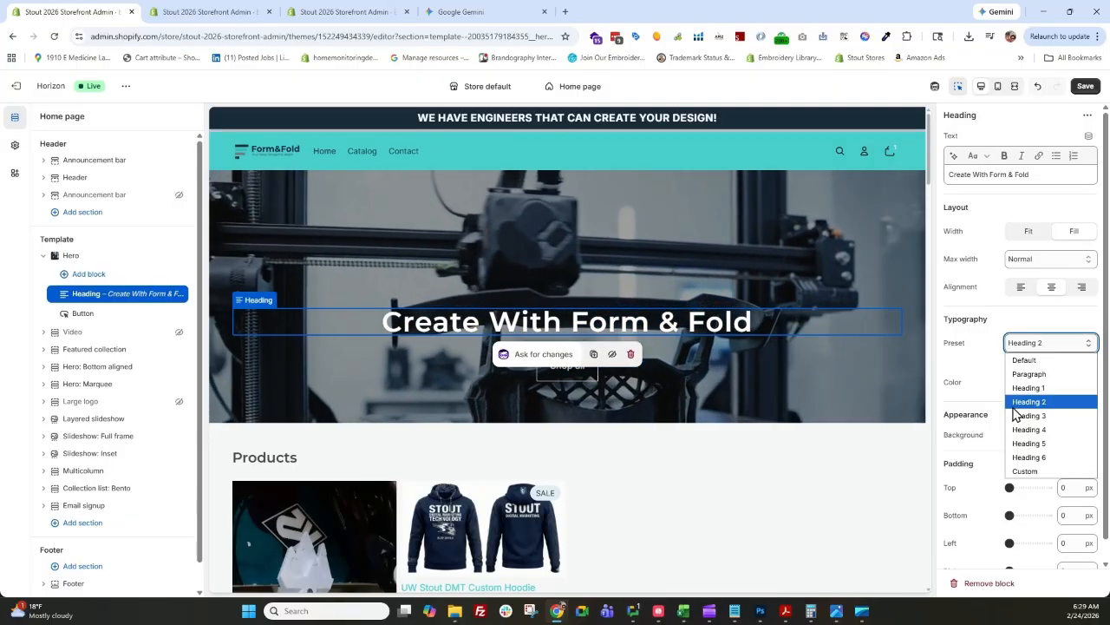
left_click(1038, 389)
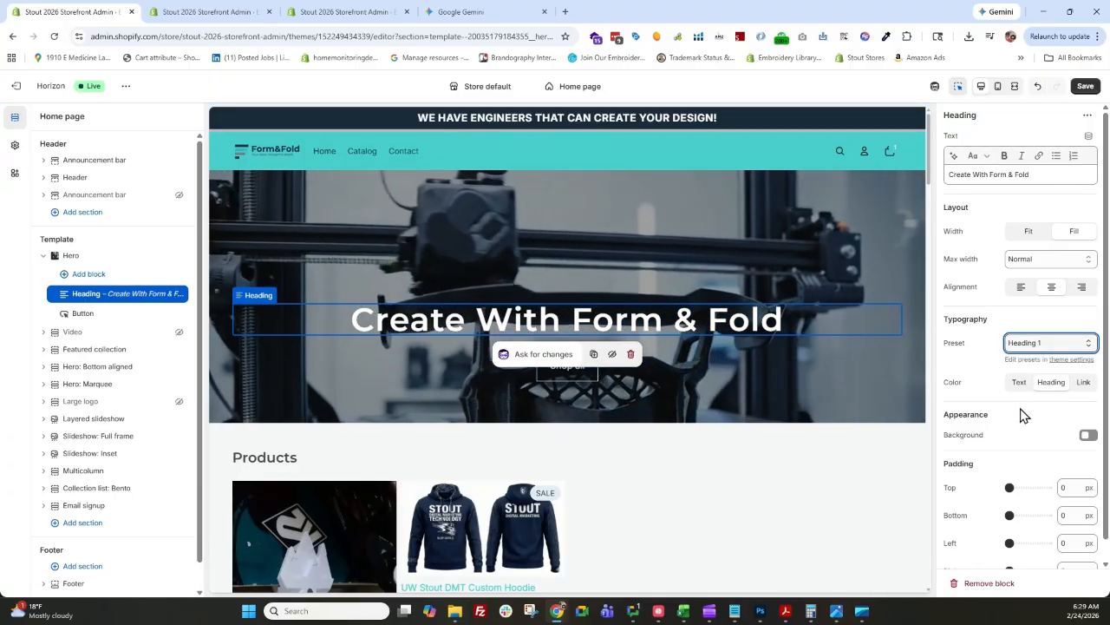
- Enable the Hero heading's background and round its corners with a radius of 24
left_click(1089, 437)
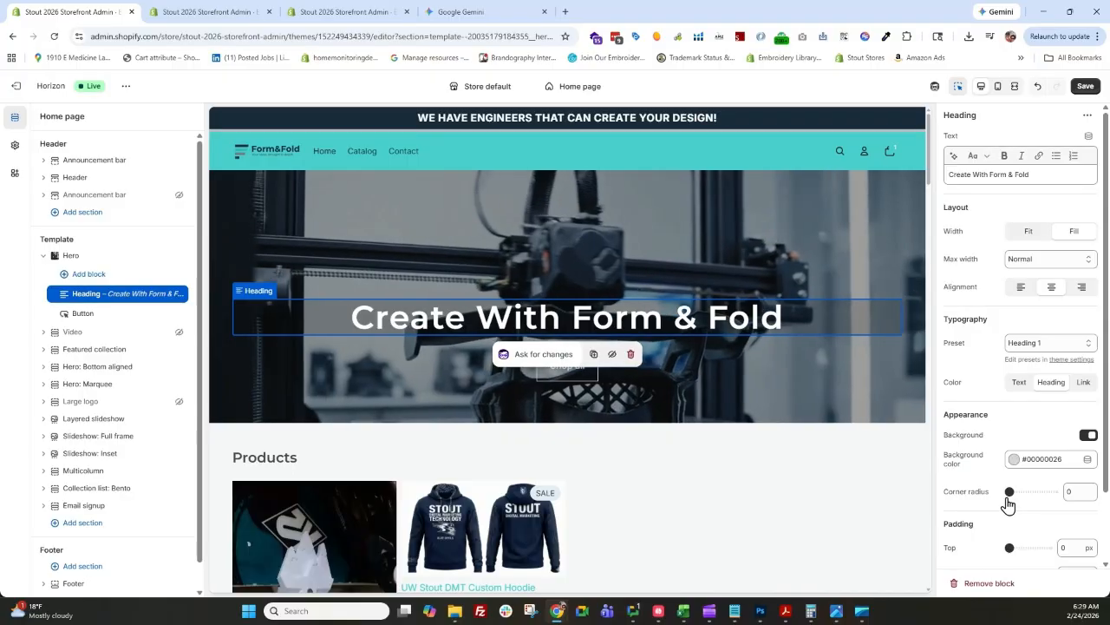
left_click_drag(1010, 492, 1031, 492)
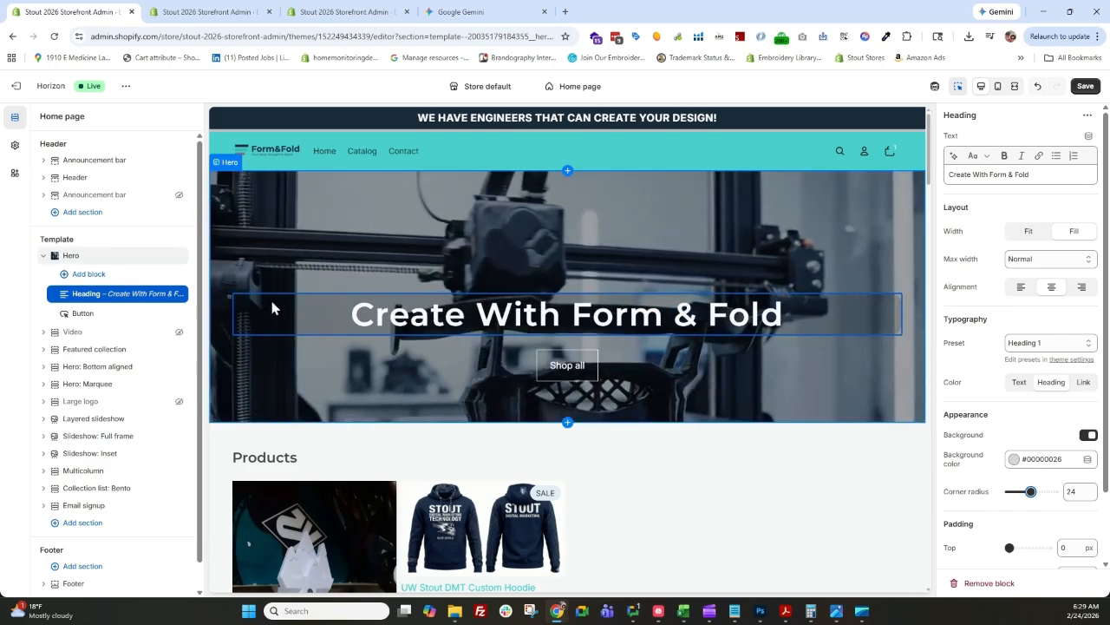
- Try near-black #18171726, blue #648AB1 and pale teal #BEDFDE as the heading's background color
left_click(1016, 462)
left_click_drag(1009, 349, 995, 353)
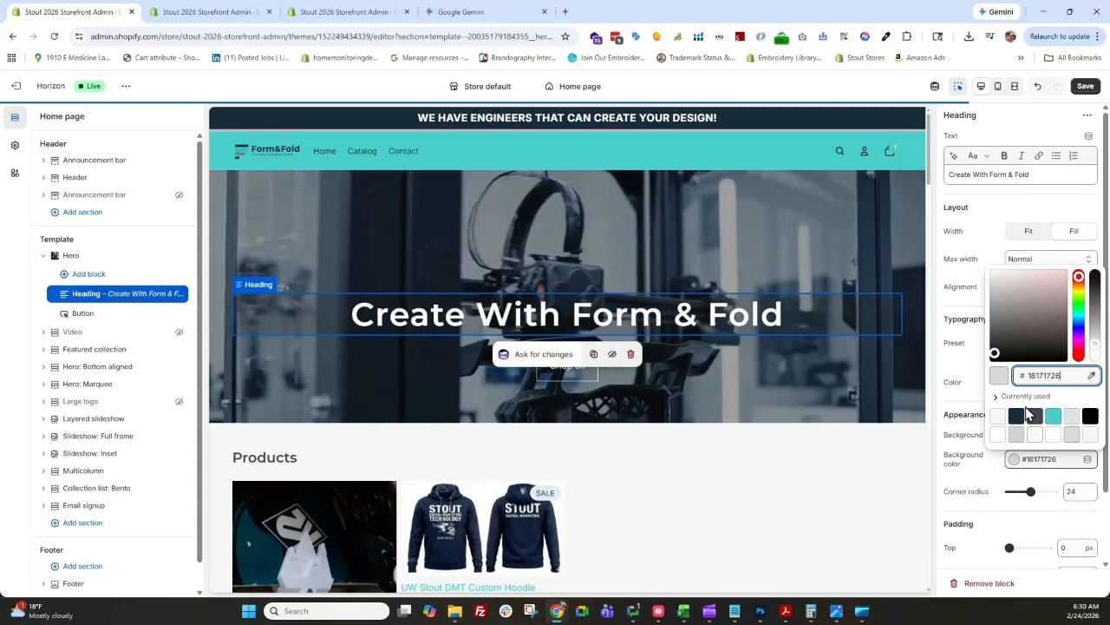
left_click(1016, 416)
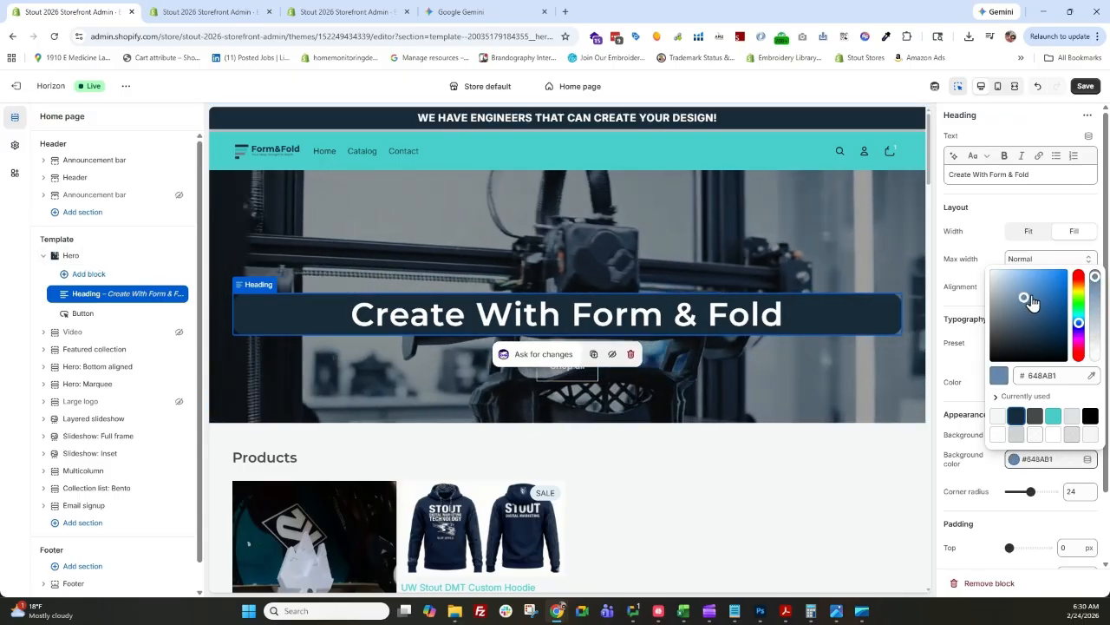
left_click(1053, 418)
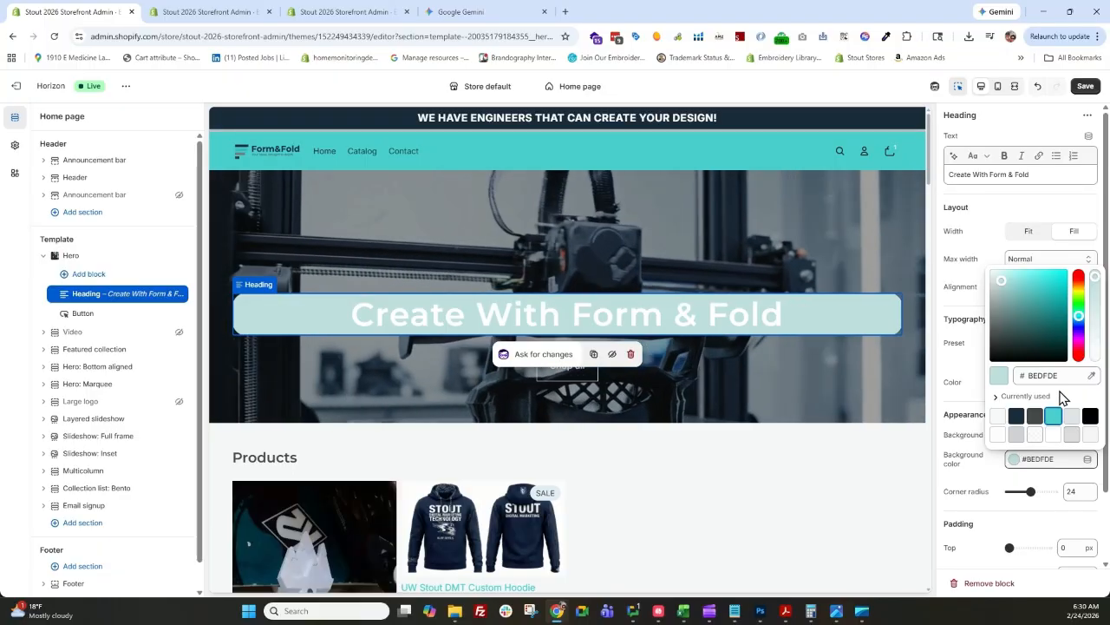
key("Escape")
- Set the heading's background color to dark gray #45474B and its corner radius to 19
left_click(1017, 461)
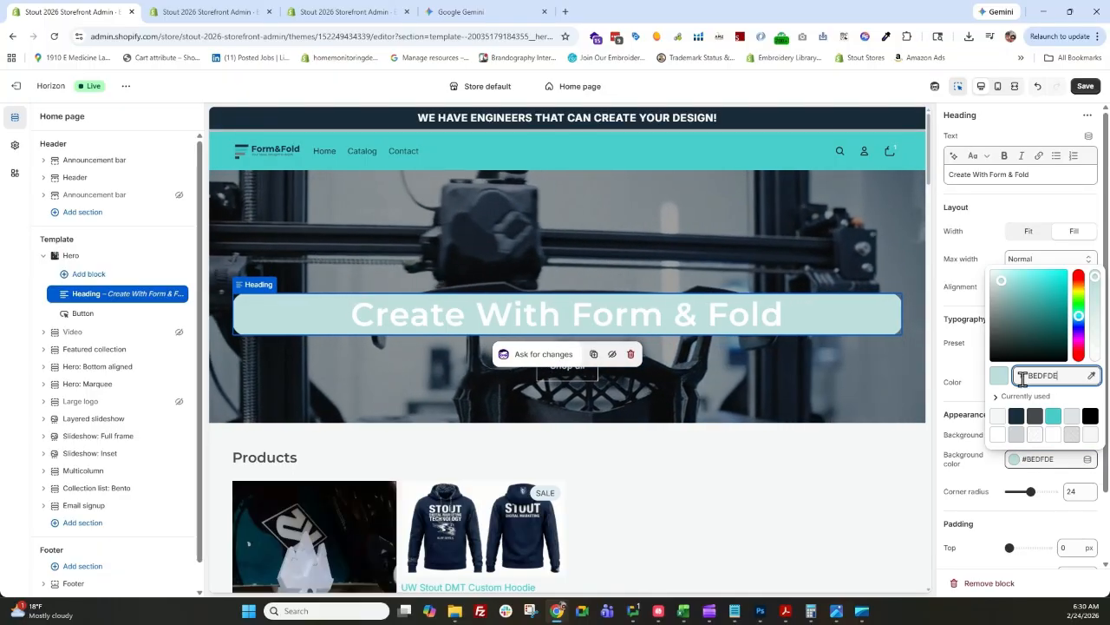
left_click(1072, 416)
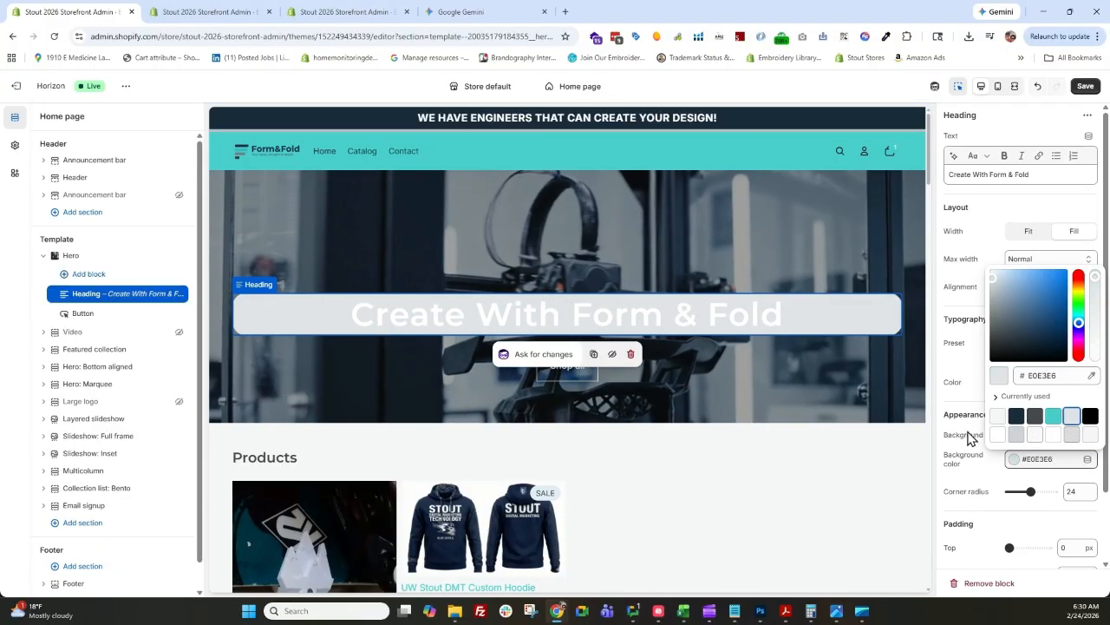
left_click(1034, 417)
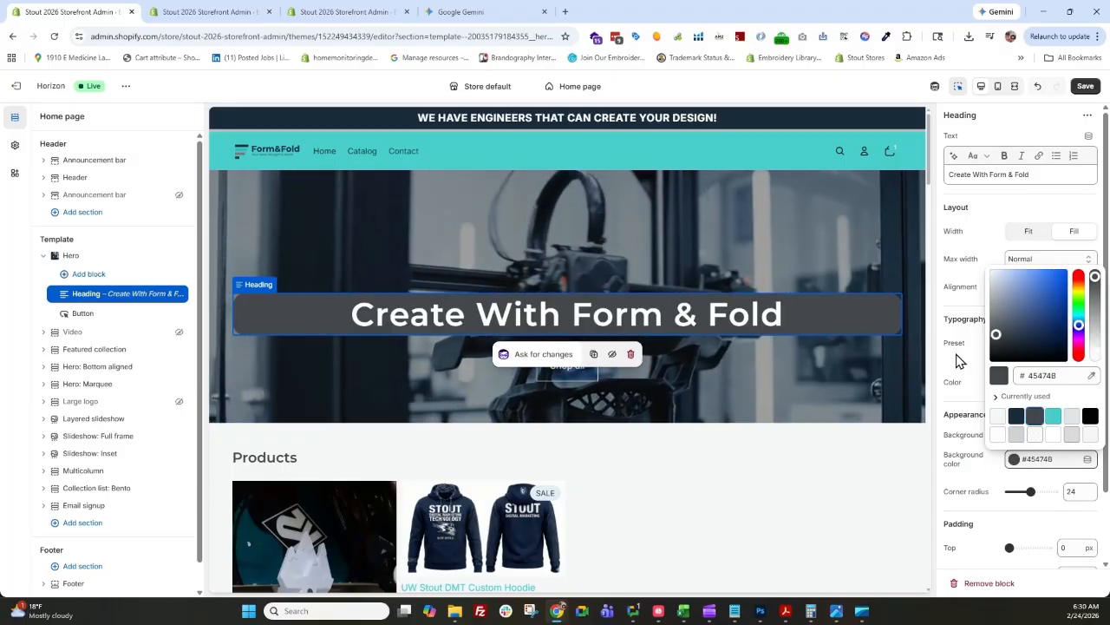
left_click(975, 472)
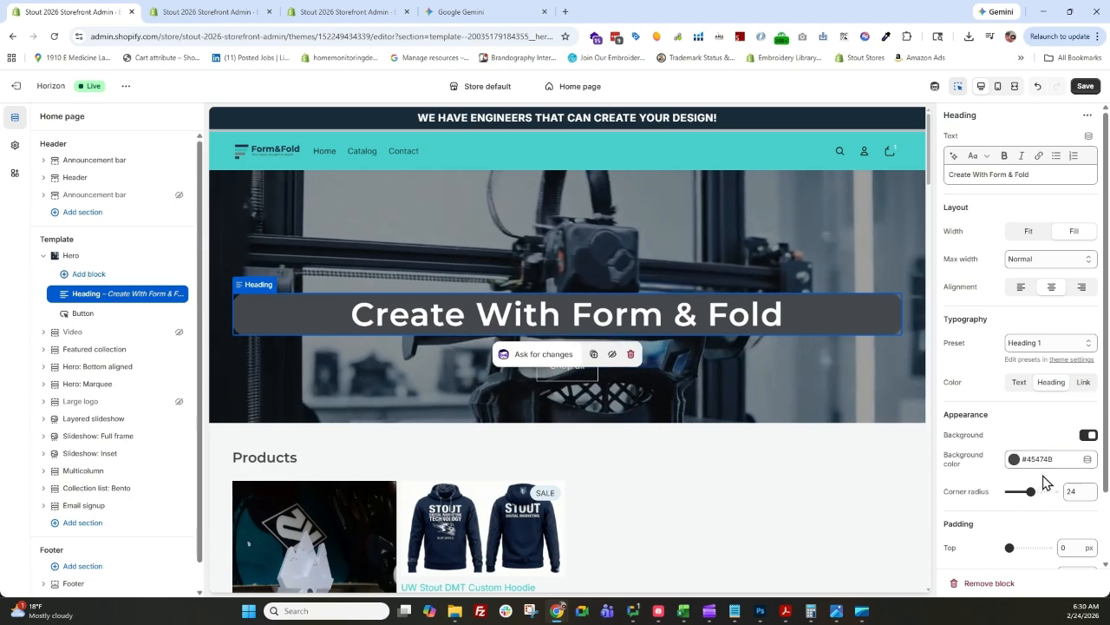
left_click_drag(1035, 496, 1026, 492)
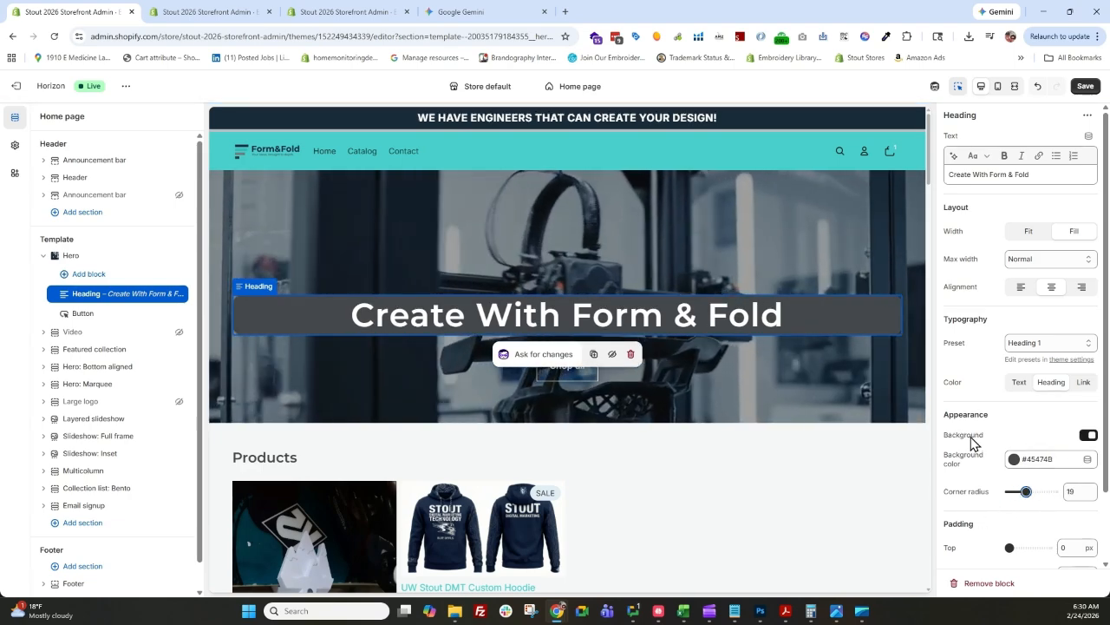
scroll(975, 441, "down", 2)
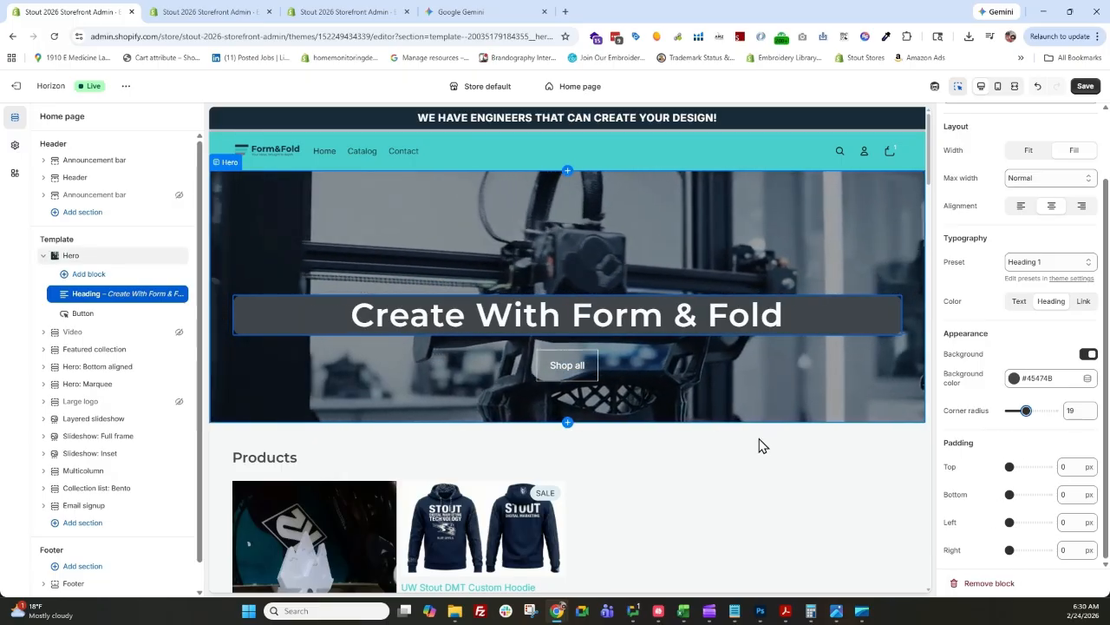
- Change the style of the Hero section's "Shop all" button to Primary
left_click(82, 313)
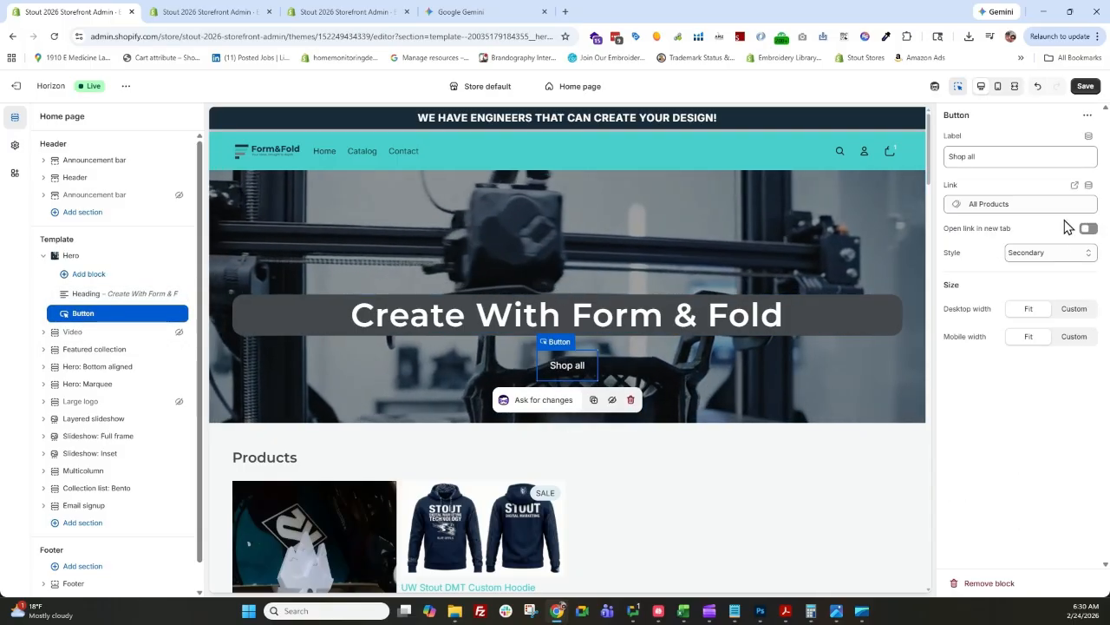
left_click(1060, 258)
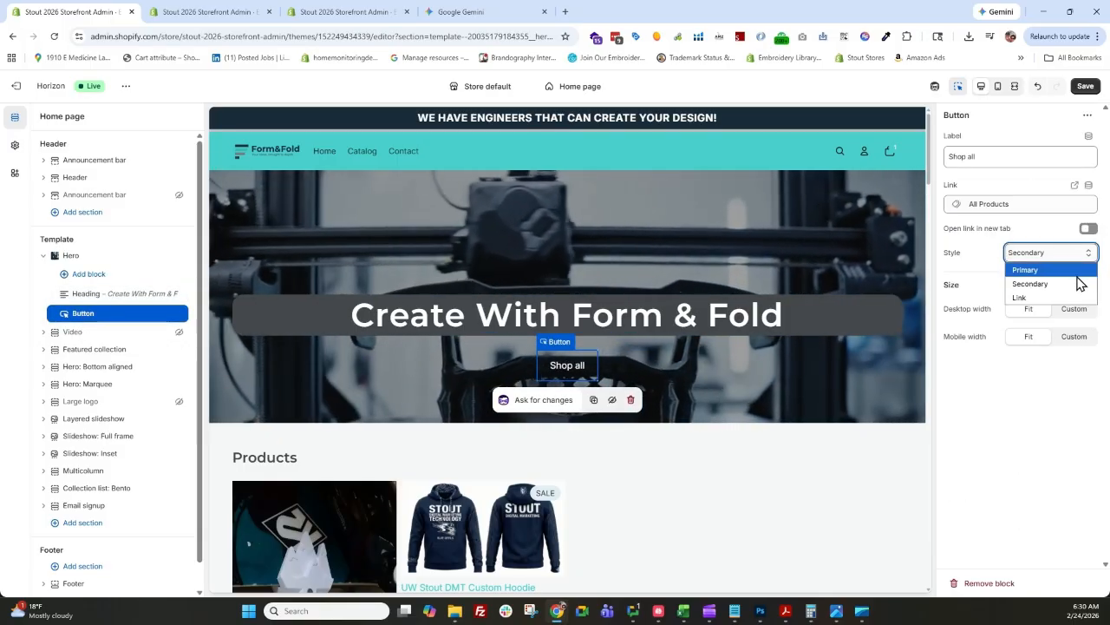
left_click(1076, 268)
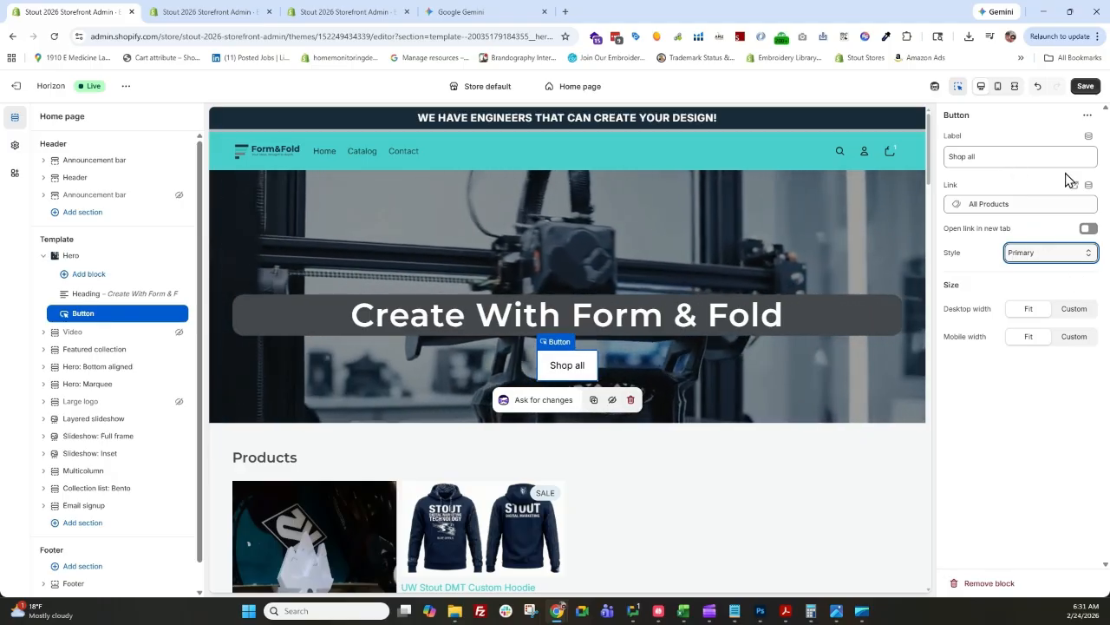
left_click(1068, 255)
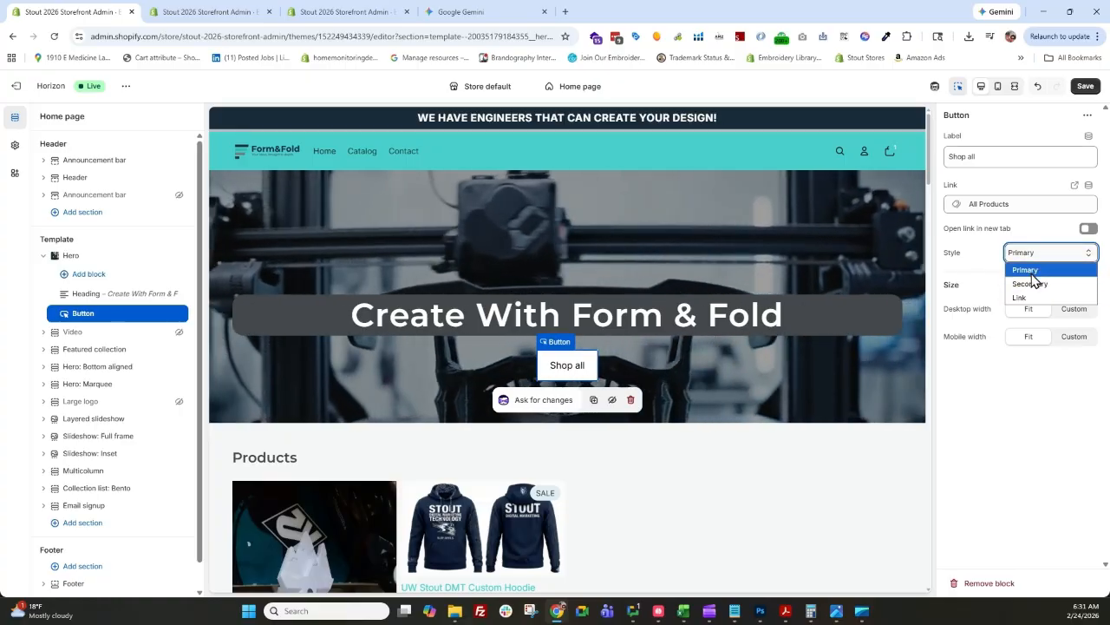
left_click(983, 257)
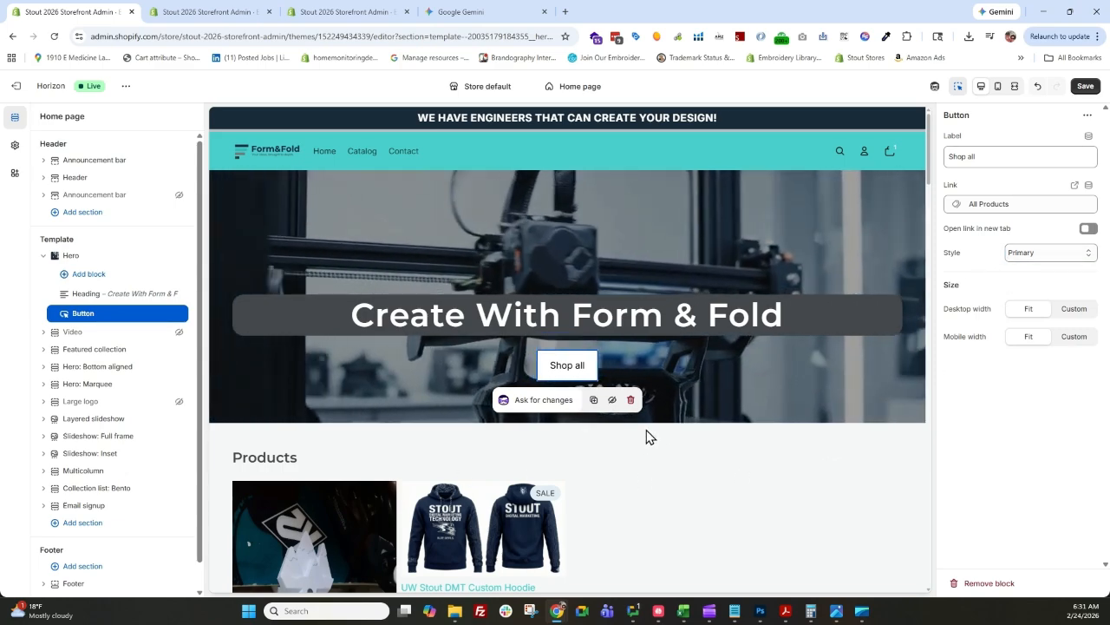
left_click(566, 367)
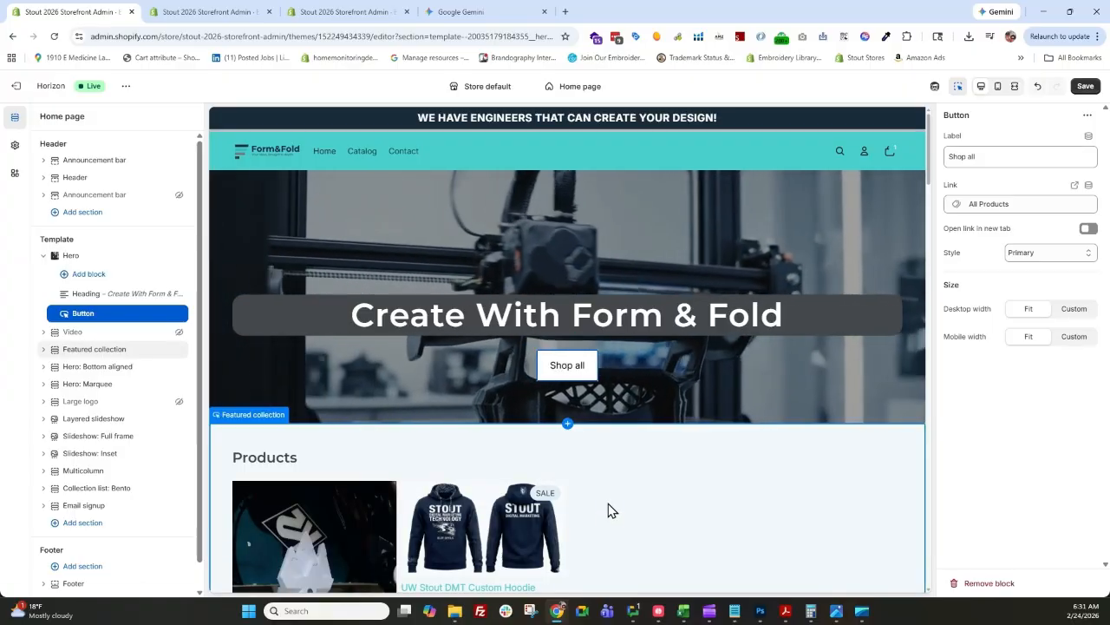
- Check the updated Hero section in the preview and save the home page changes
scroll(538, 368, "down", 1)
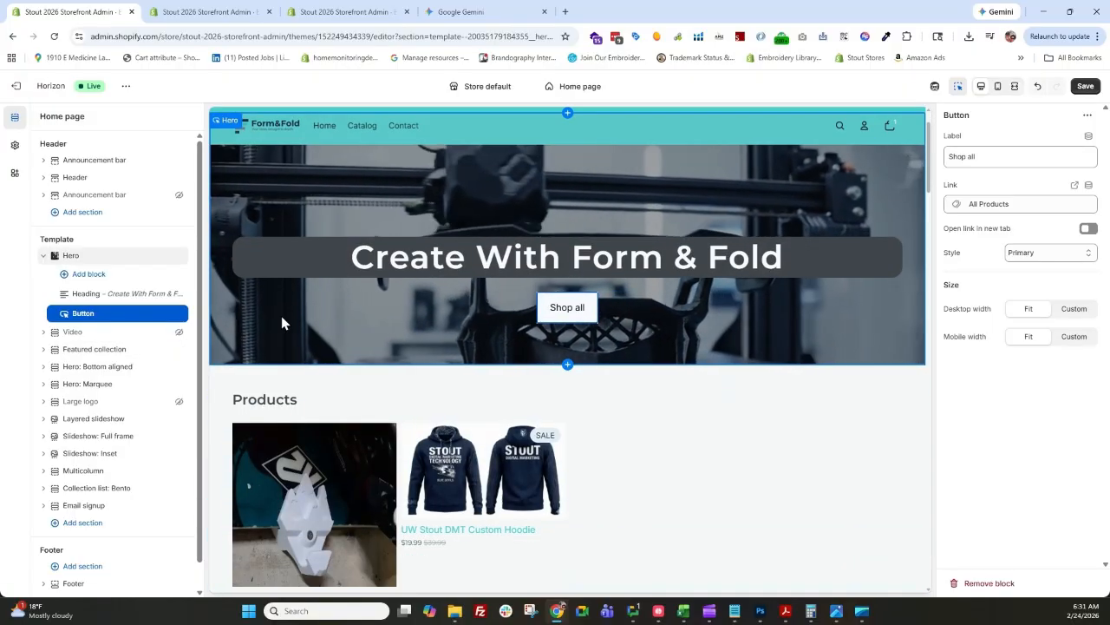
scroll(390, 321, "up", 1)
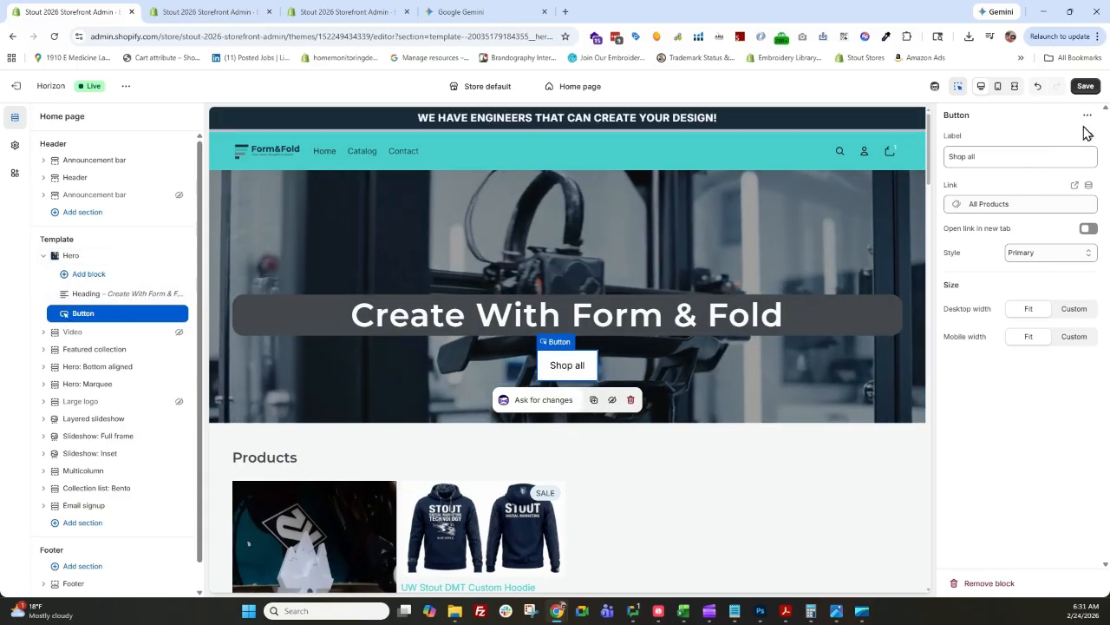
left_click(1084, 92)
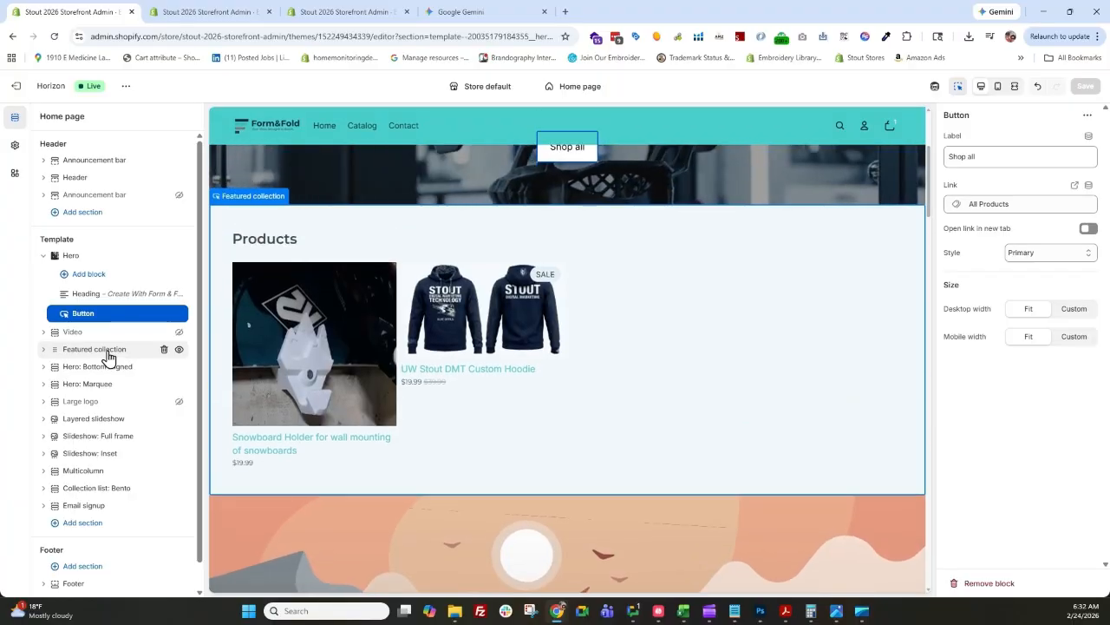
- Examine the Featured collection section's settings, its collection options and the product cards in the preview
left_click(95, 349)
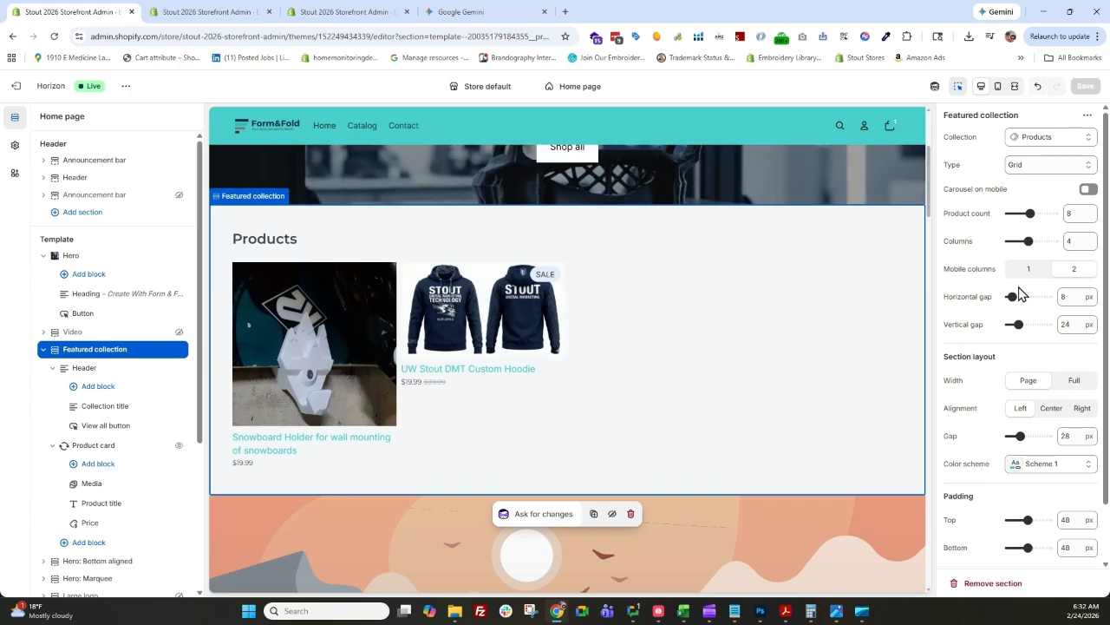
left_click(1032, 143)
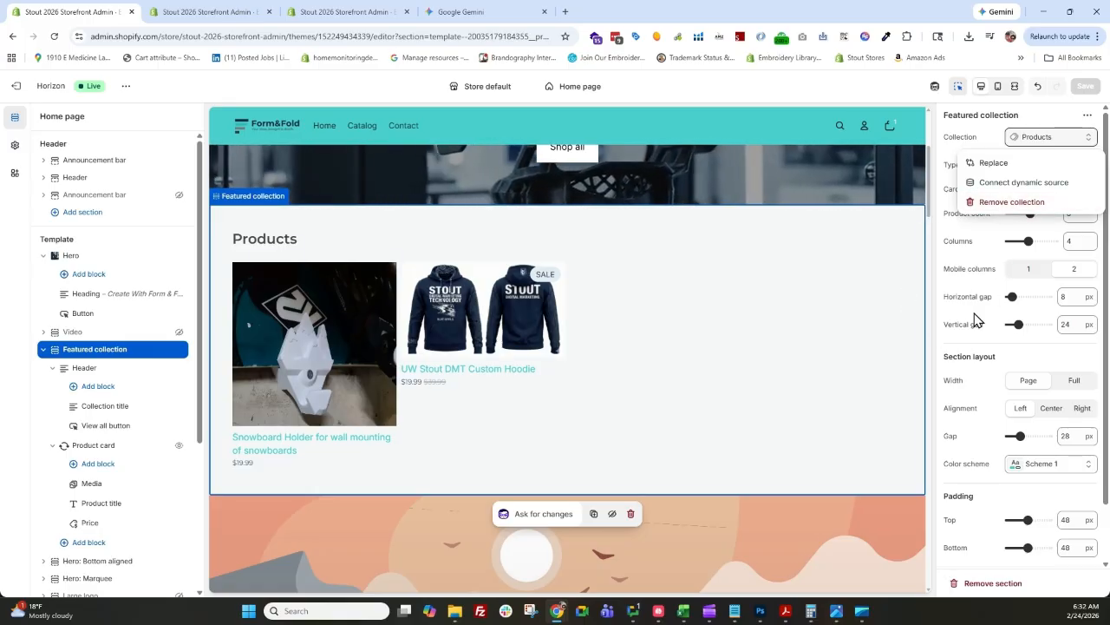
left_click(1032, 356)
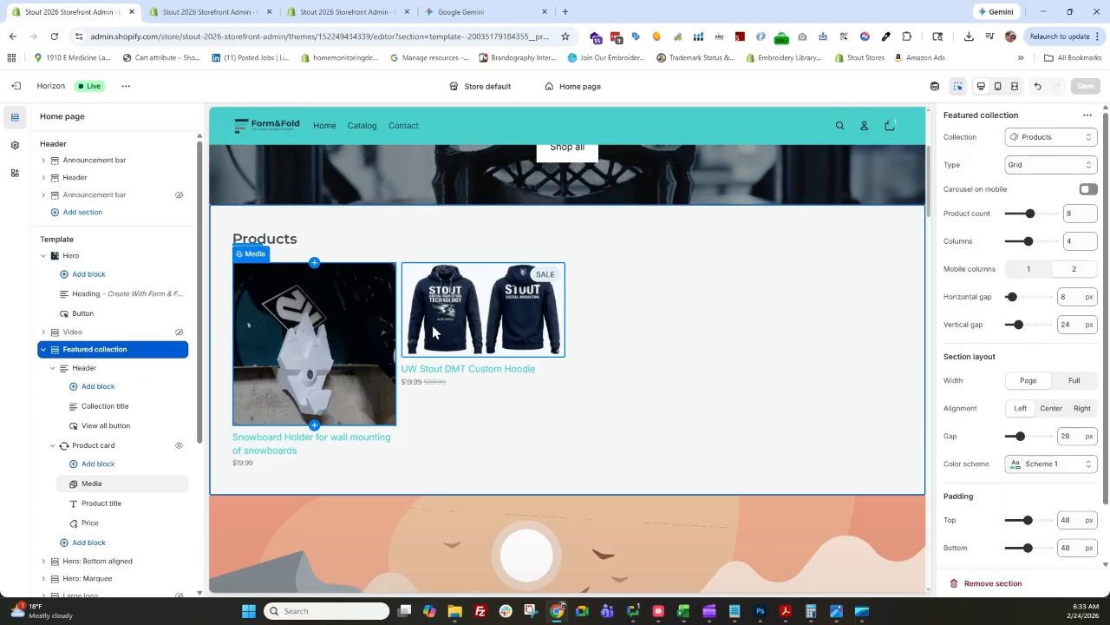
left_click_drag(458, 358, 464, 334)
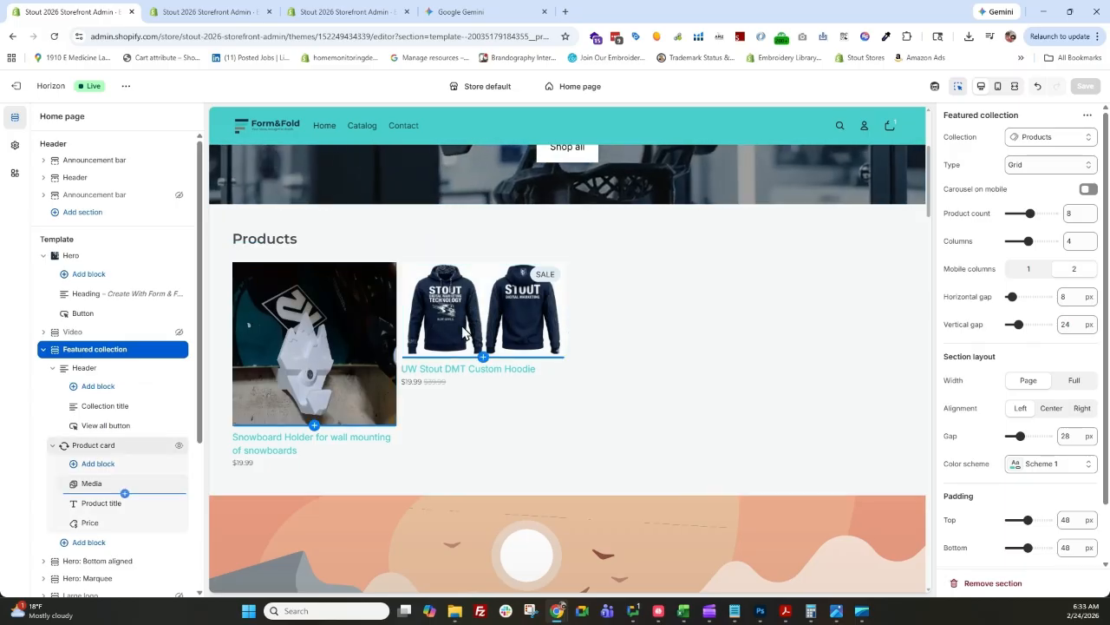
left_click_drag(328, 373, 334, 373)
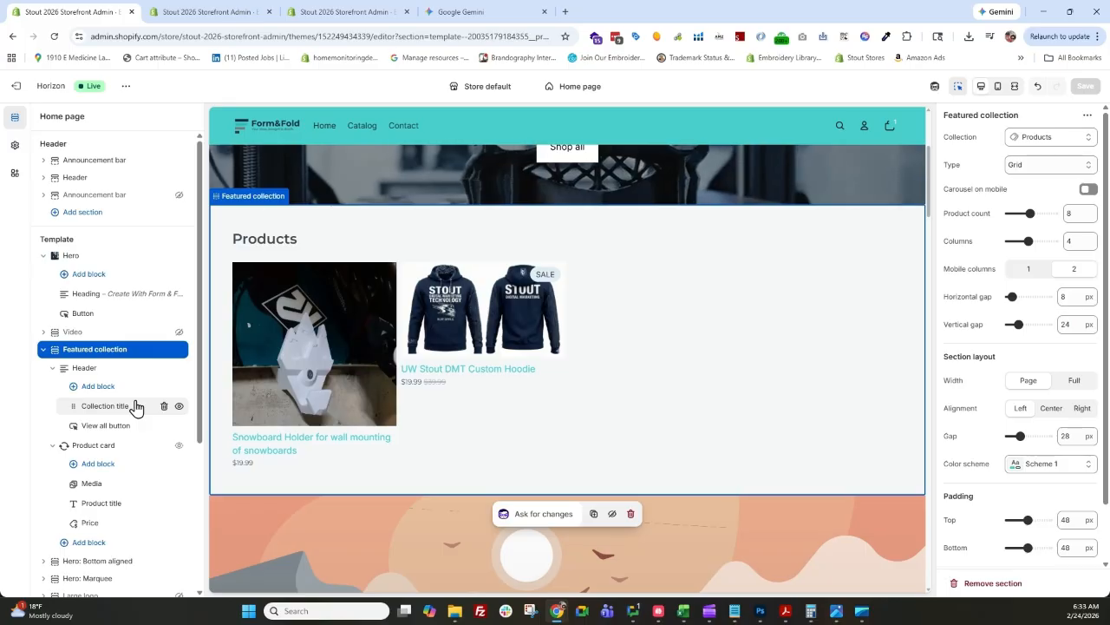
left_click(43, 352)
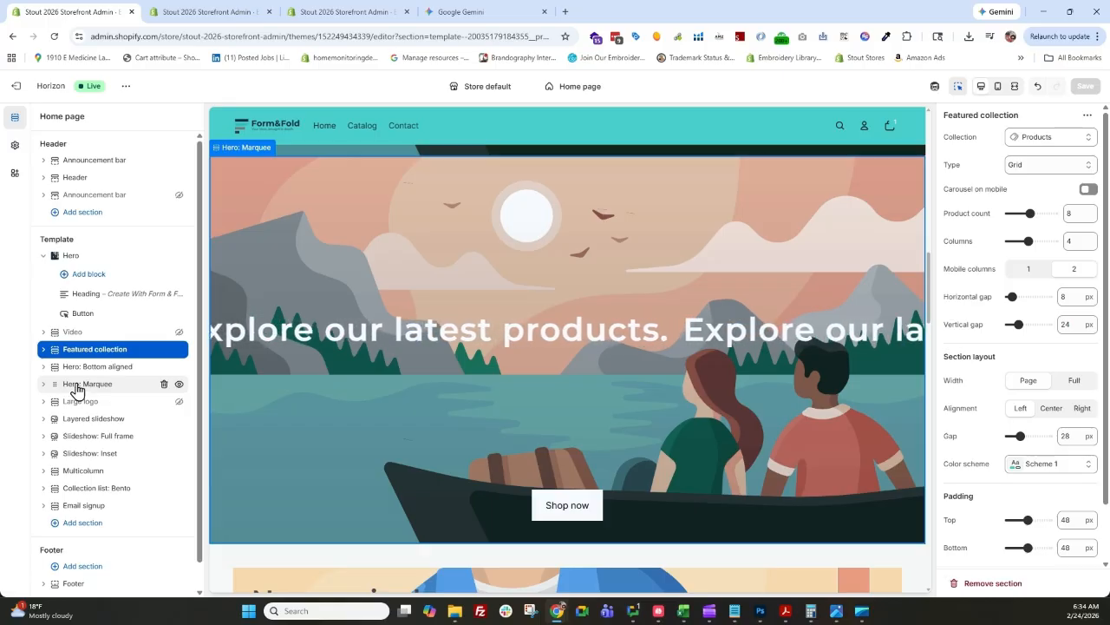
- Turn on showing different media on mobile for the Hero: Marquee section and look over its mobile media options
left_click(76, 386)
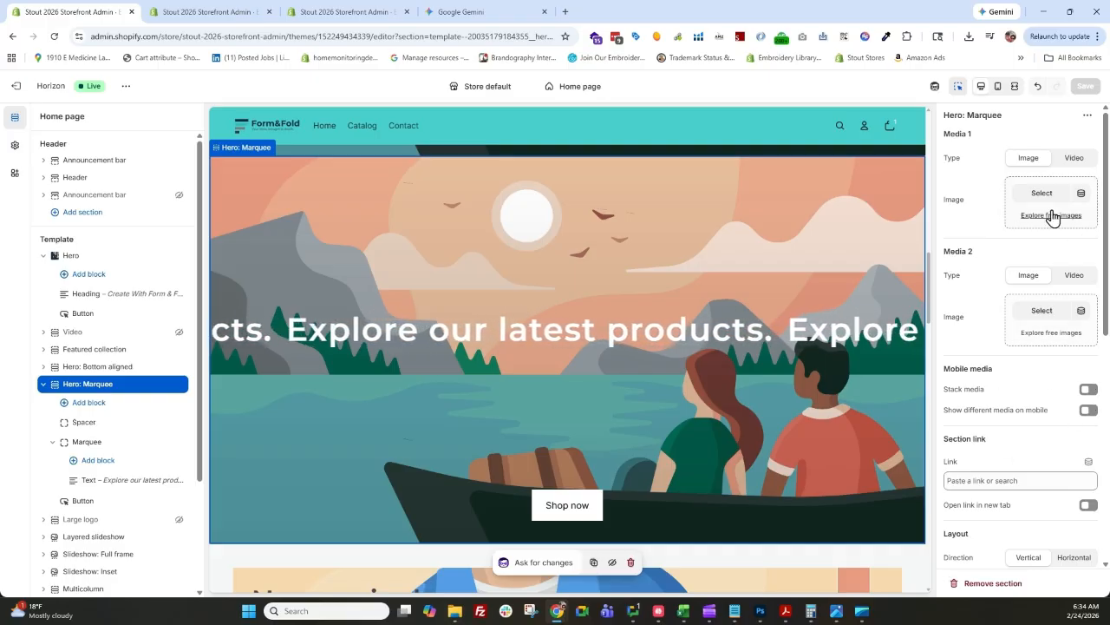
left_click(1089, 412)
scroll(1021, 406, "down", 2)
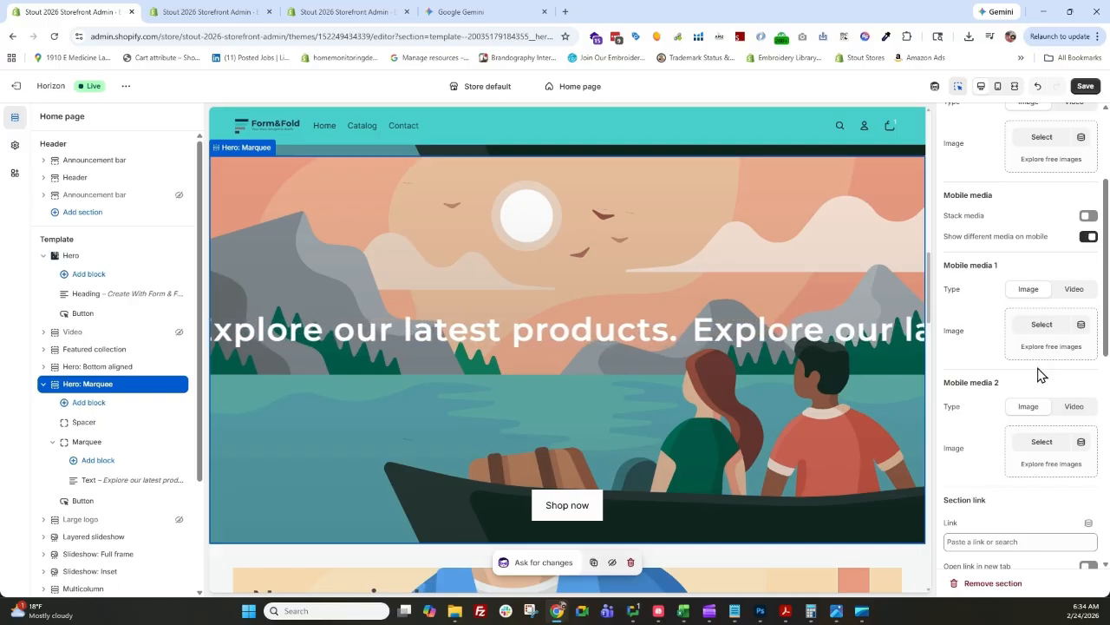
left_click(41, 386)
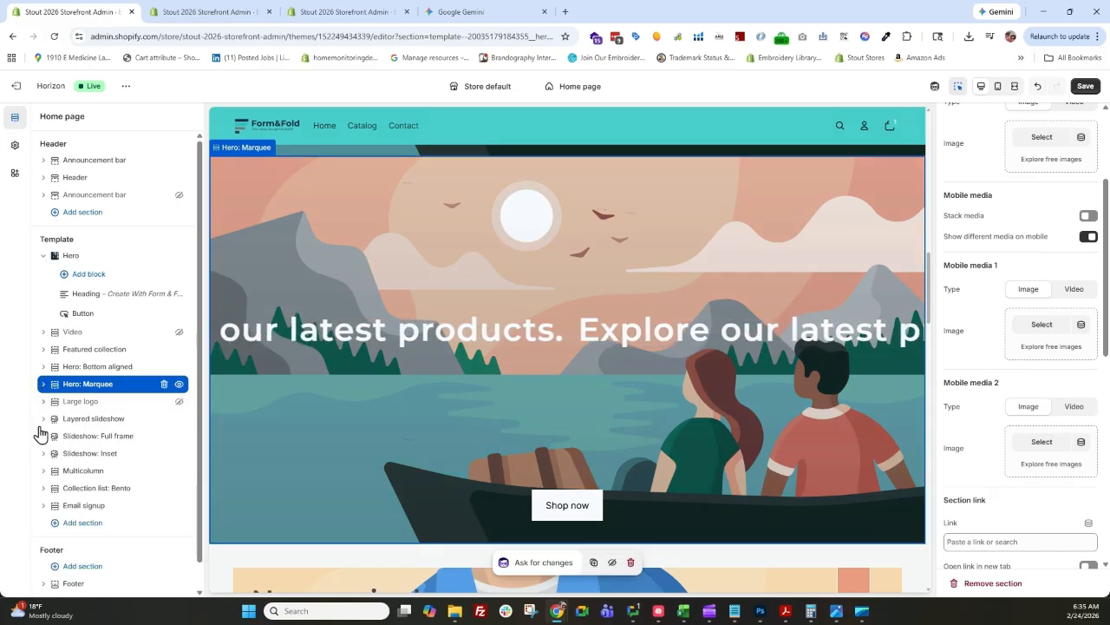
- Examine the Large logo section and the slides inside the Layered slideshow section
left_click(82, 401)
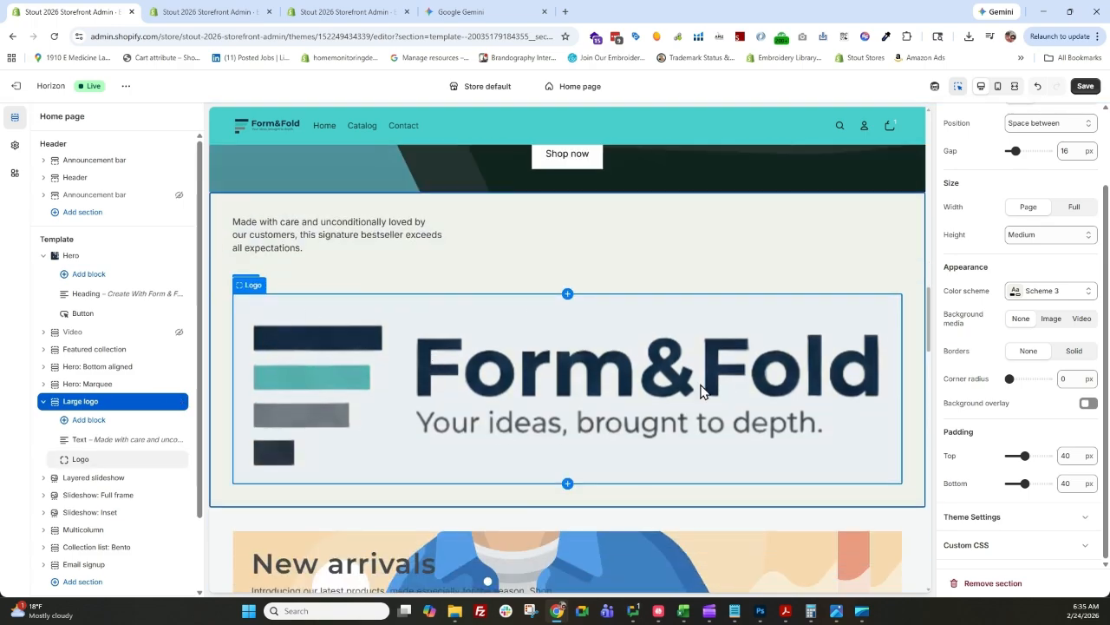
left_click(42, 402)
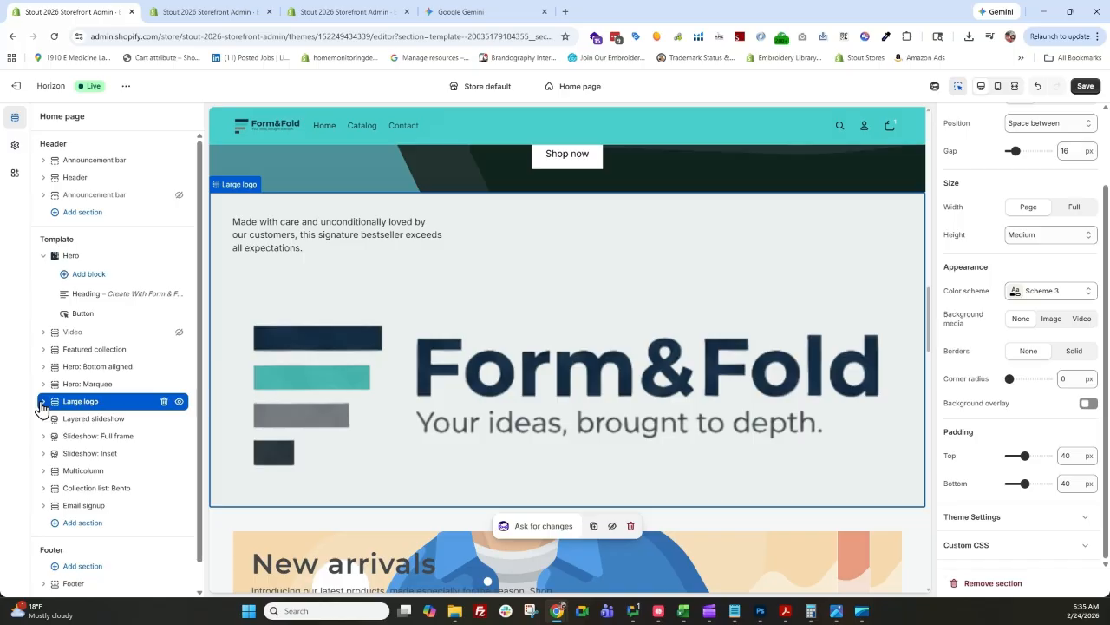
left_click(96, 424)
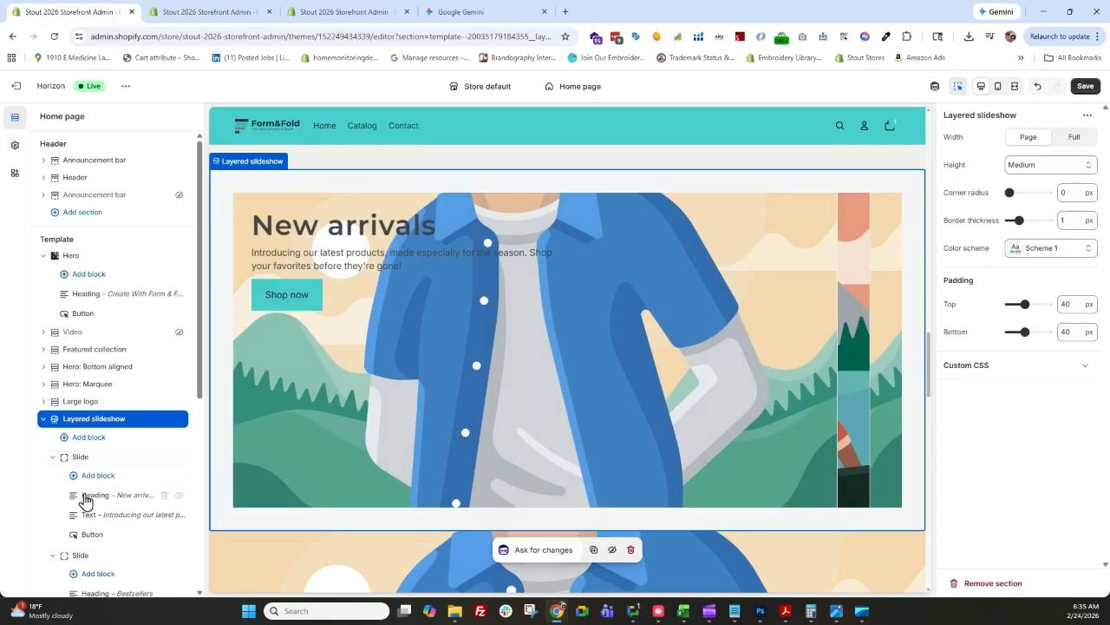
scroll(90, 529, "down", 2)
scroll(93, 426, "down", 4)
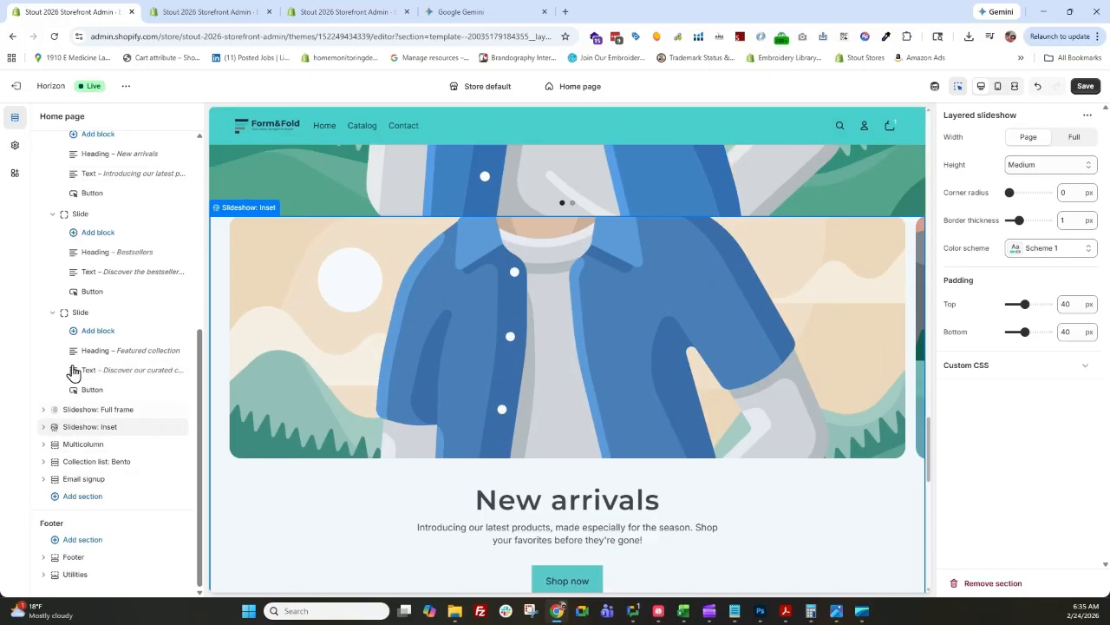
left_click(52, 312)
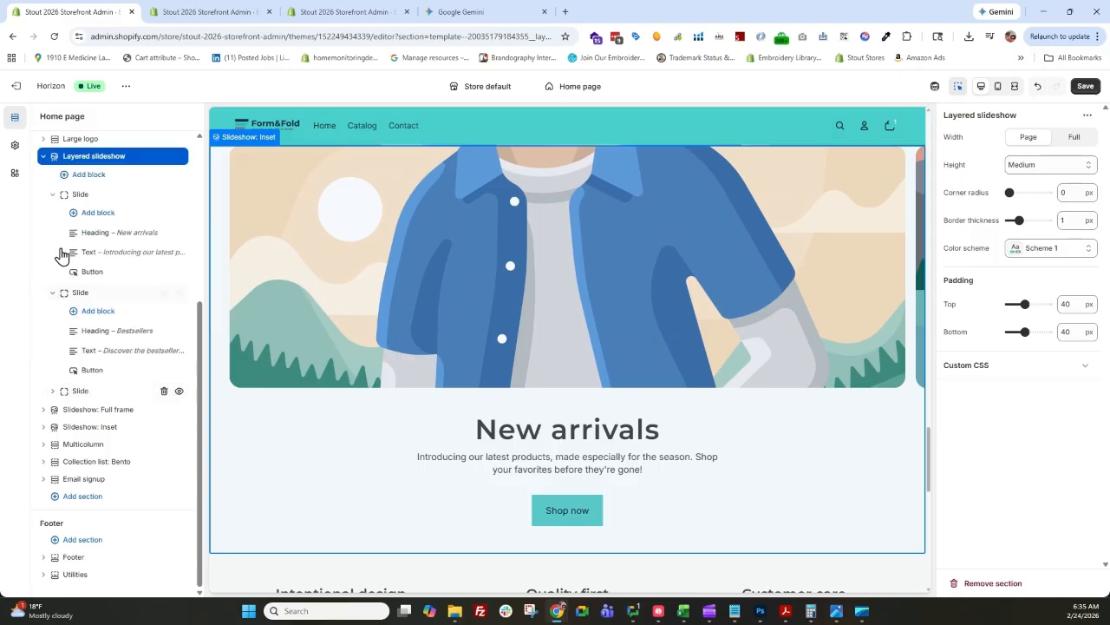
left_click(53, 194)
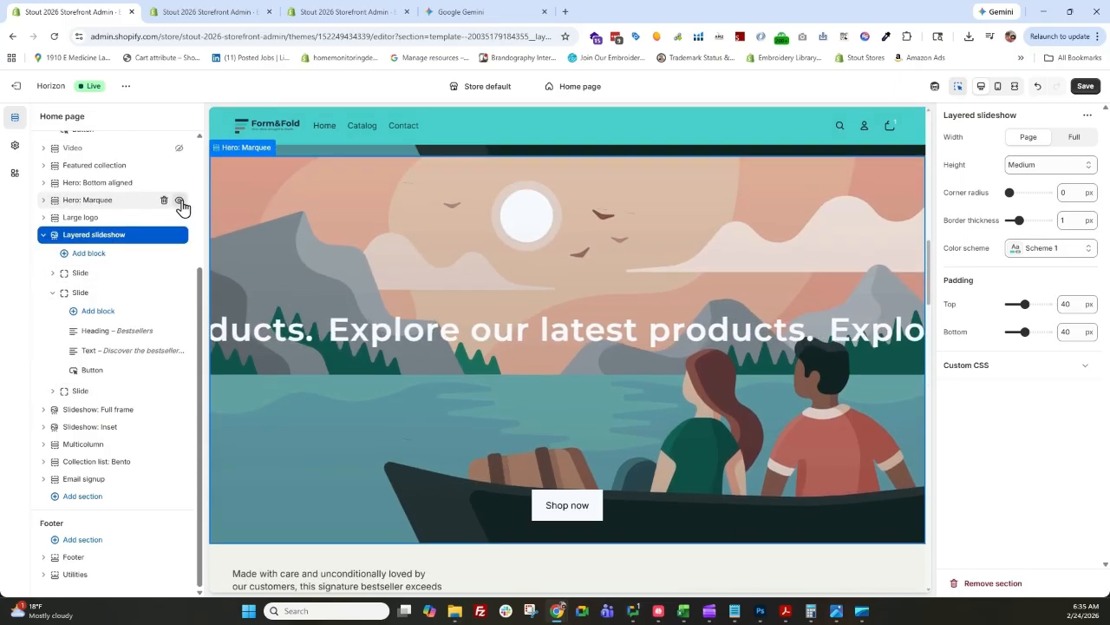
- Hide both extra Hero sections (Bottom aligned and Marquee), the Large logo, the Layered slideshow, and the Full frame and Inset slideshows
left_click(180, 201)
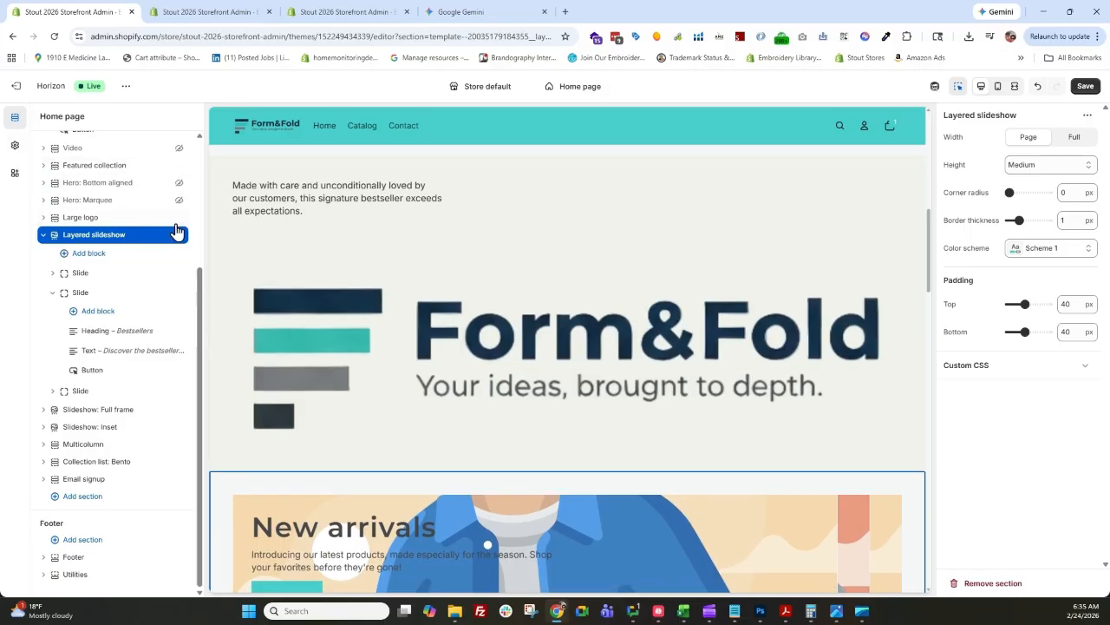
left_click(180, 219)
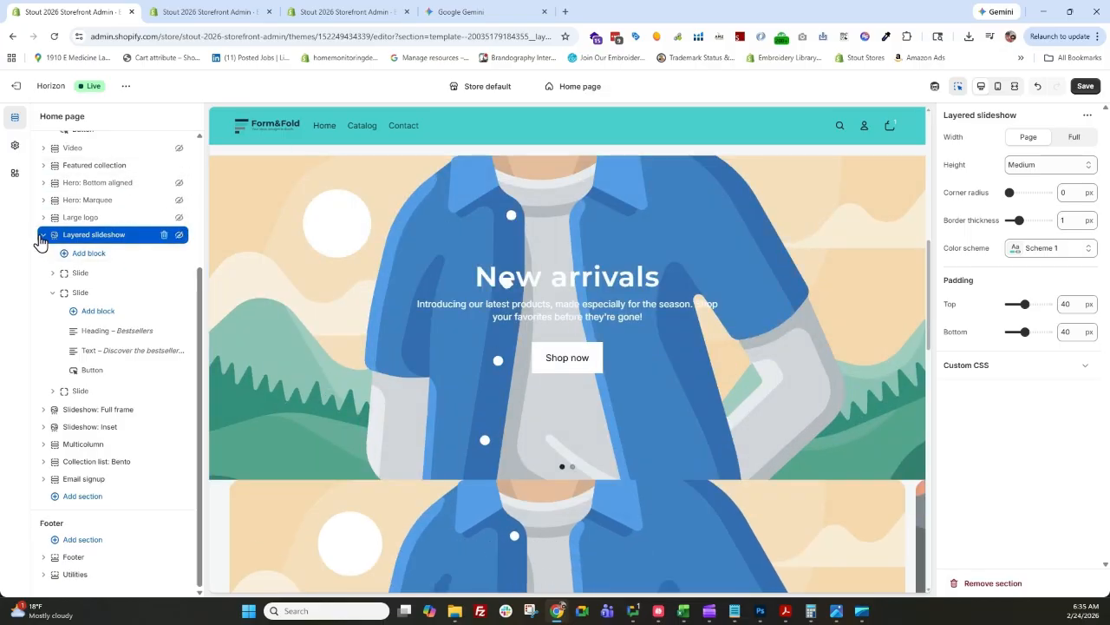
left_click(40, 237)
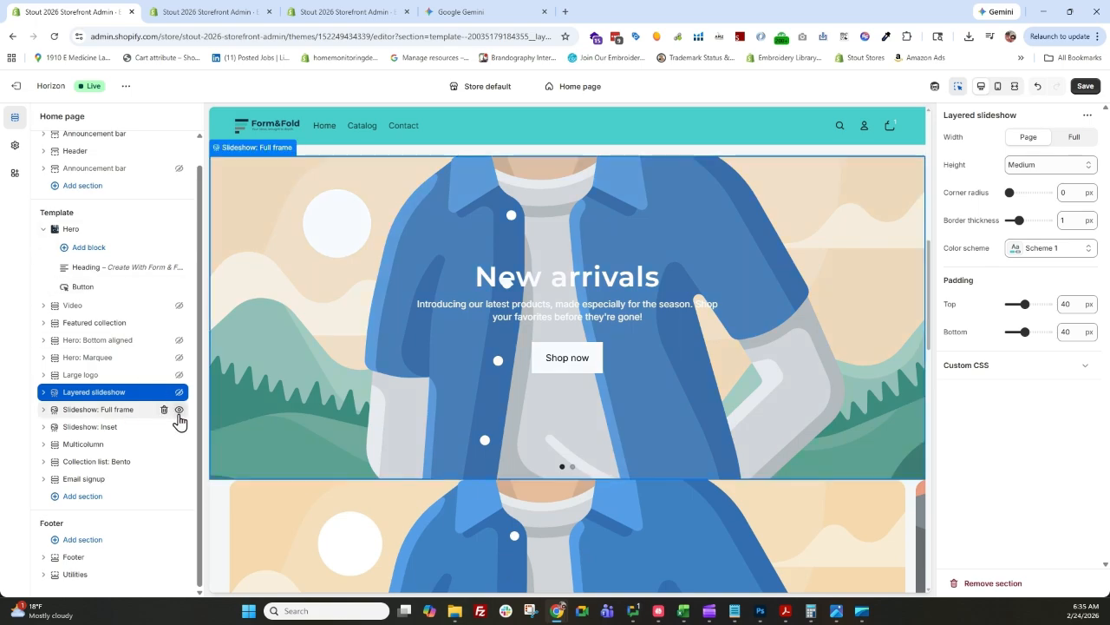
left_click(179, 410)
left_click(180, 426)
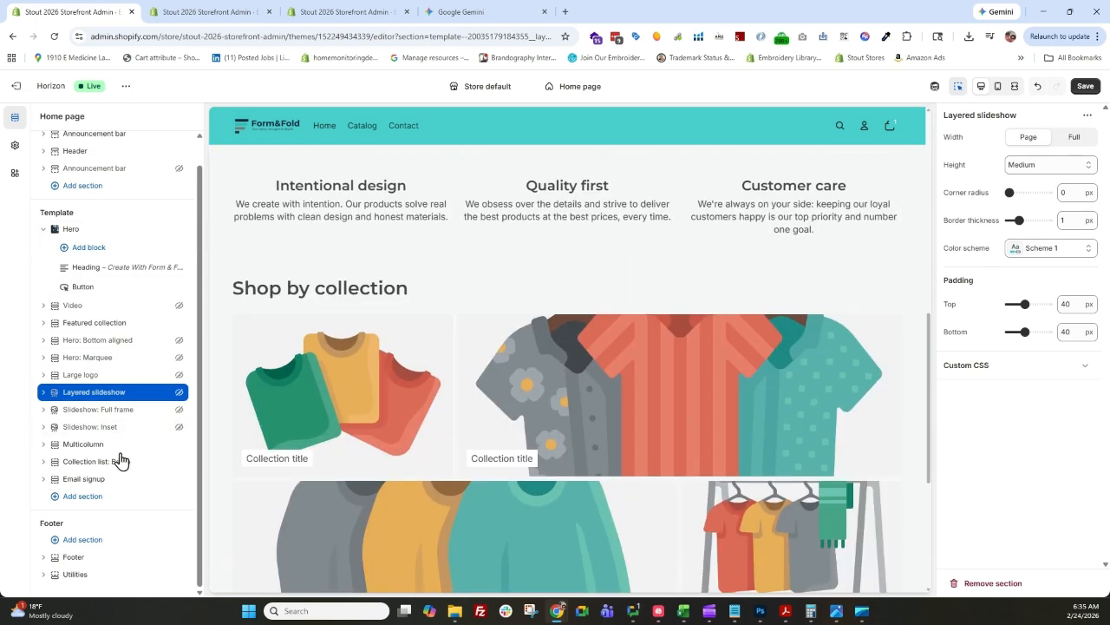
- Add an Image block to the Multicolumn section's first column, "Intentional design"
left_click(91, 445)
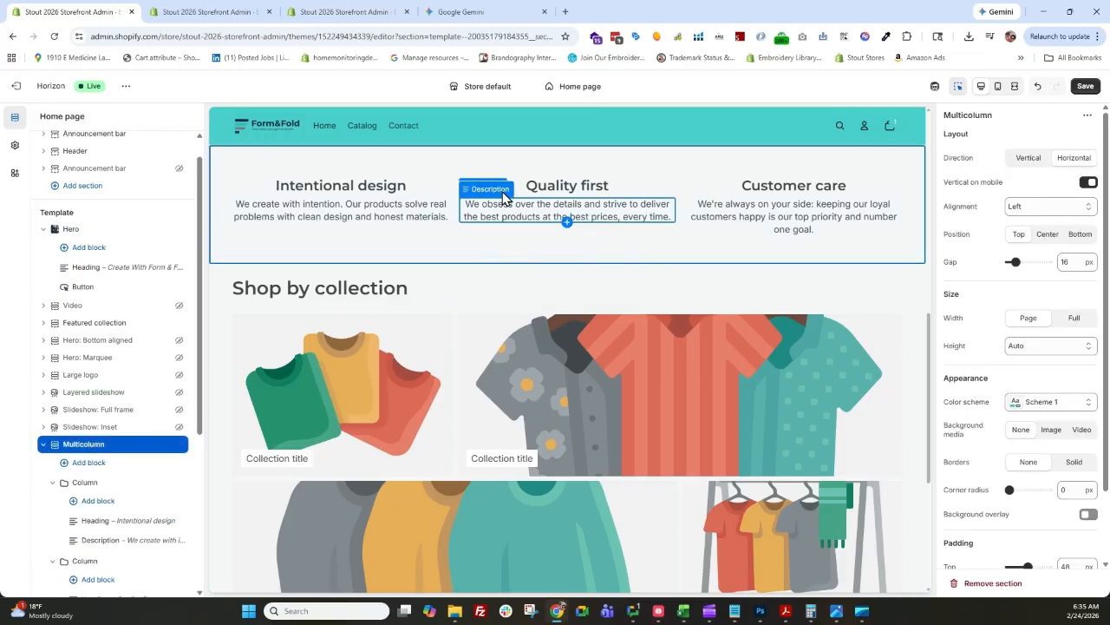
scroll(431, 236, "up", 1)
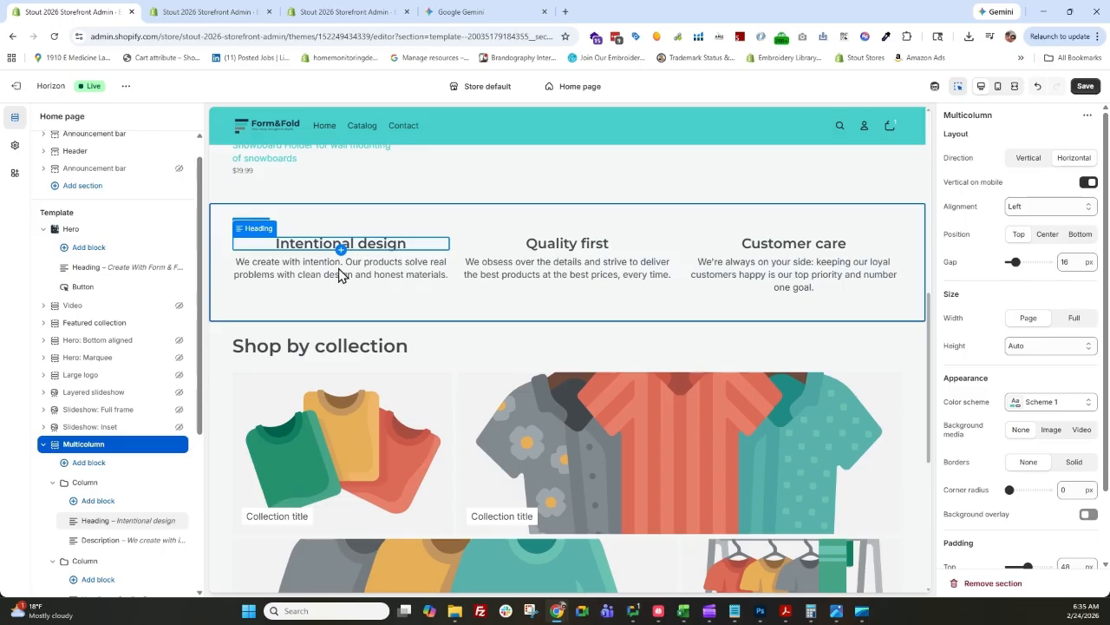
scroll(67, 477, "down", 2)
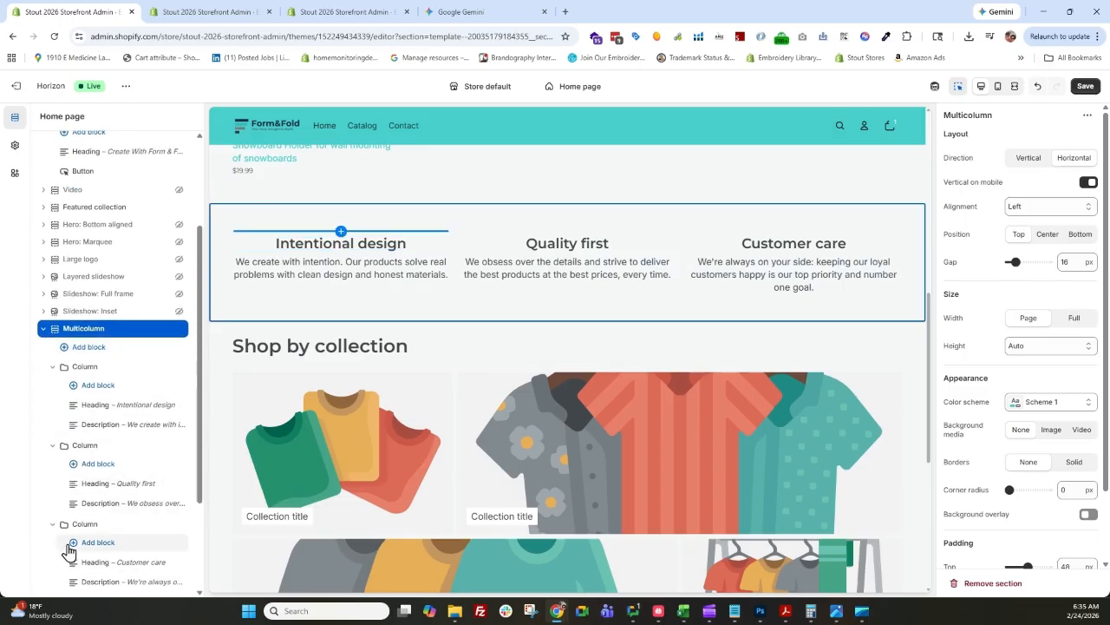
left_click(98, 384)
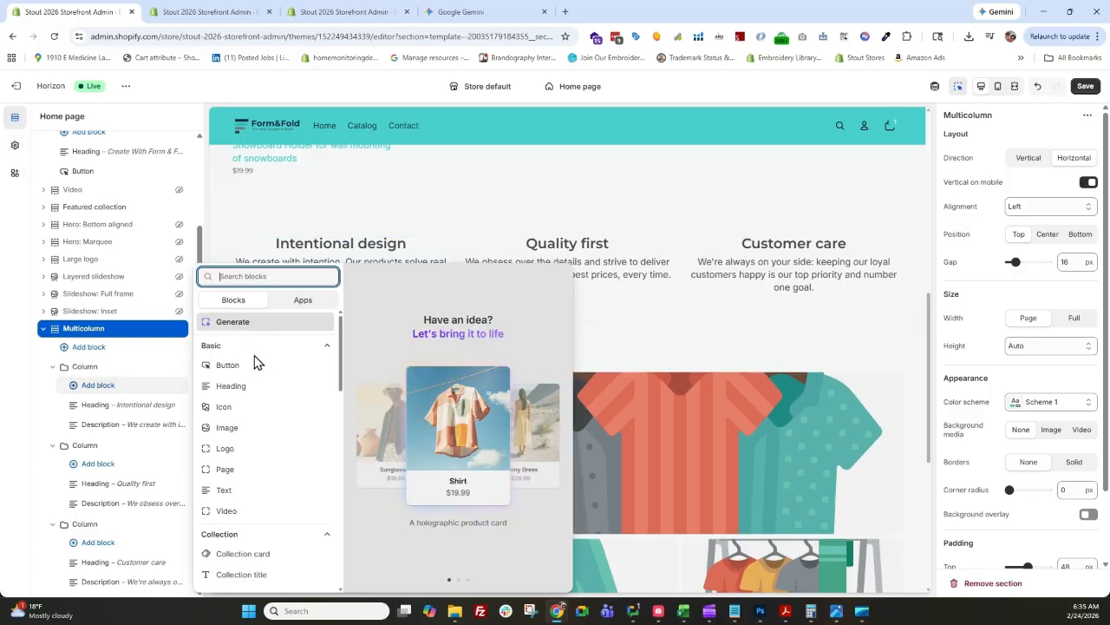
left_click(227, 433)
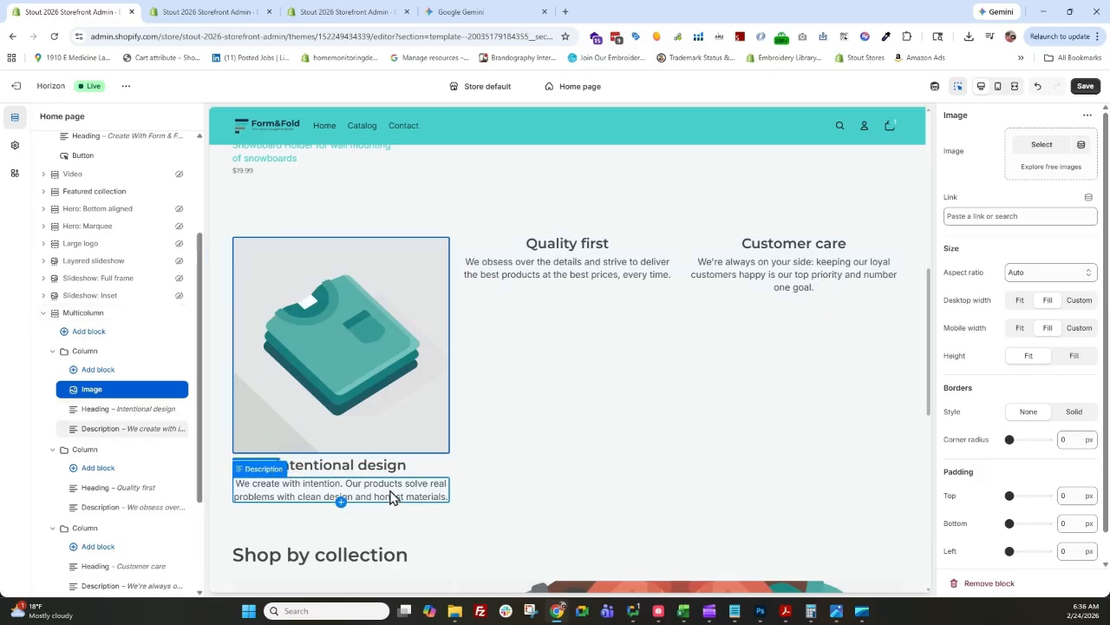
- Add a Button block to the "Intentional design" column and move it below the description
left_click(92, 371)
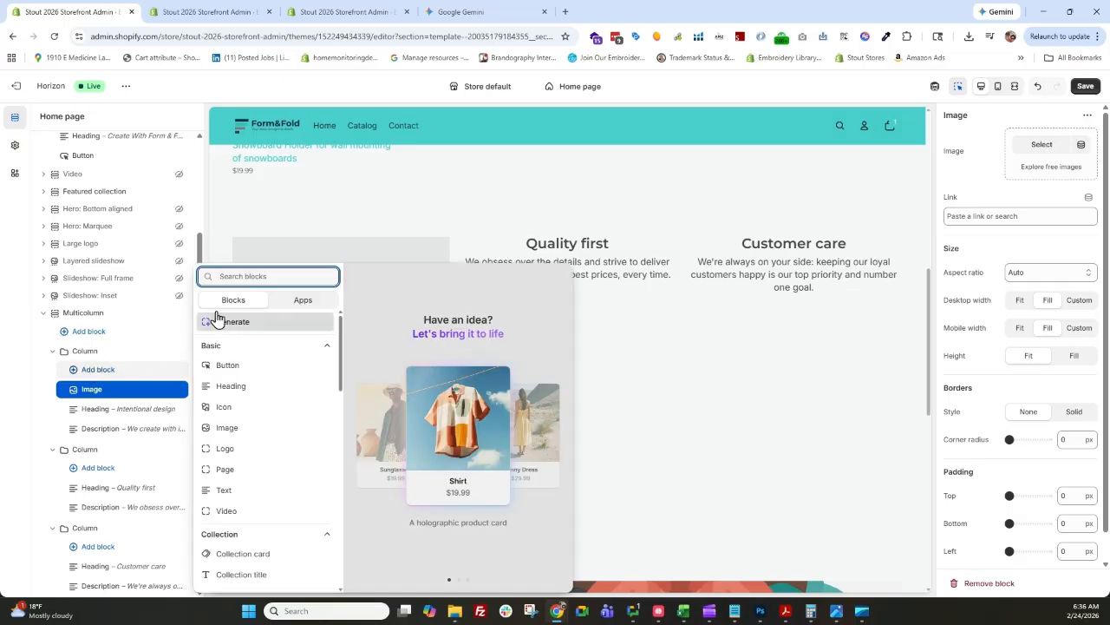
left_click(268, 368)
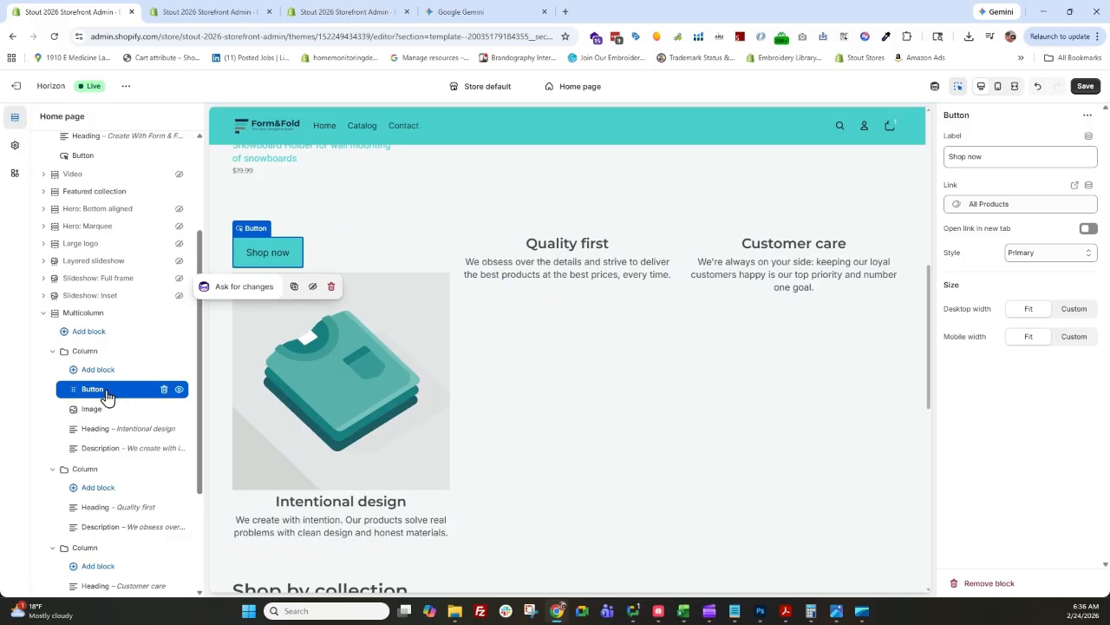
left_click_drag(72, 395, 76, 451)
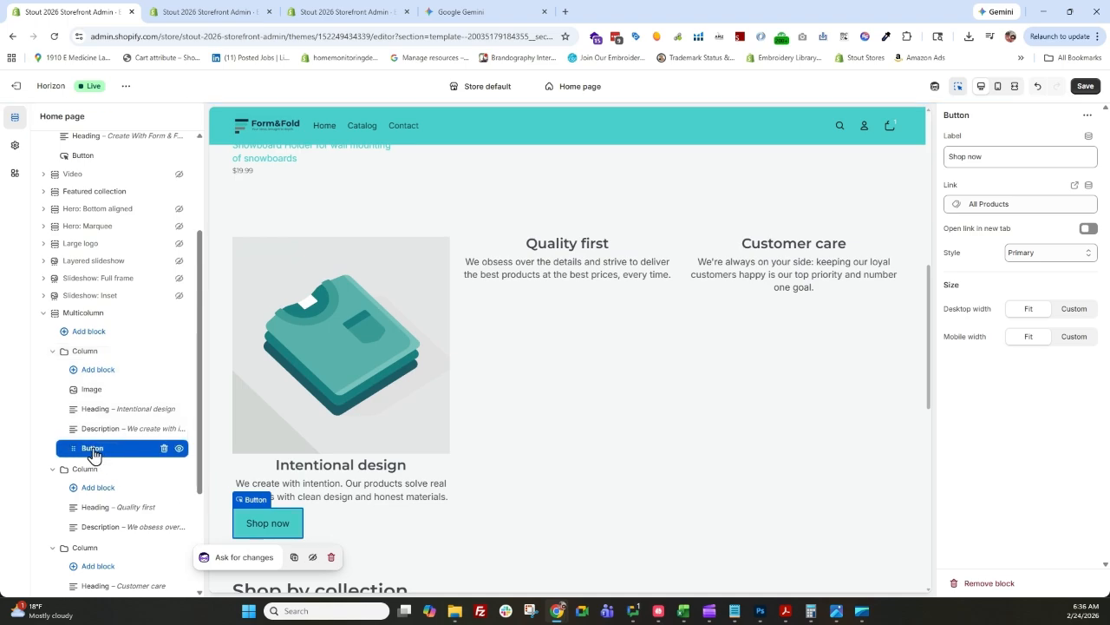
left_click(94, 450)
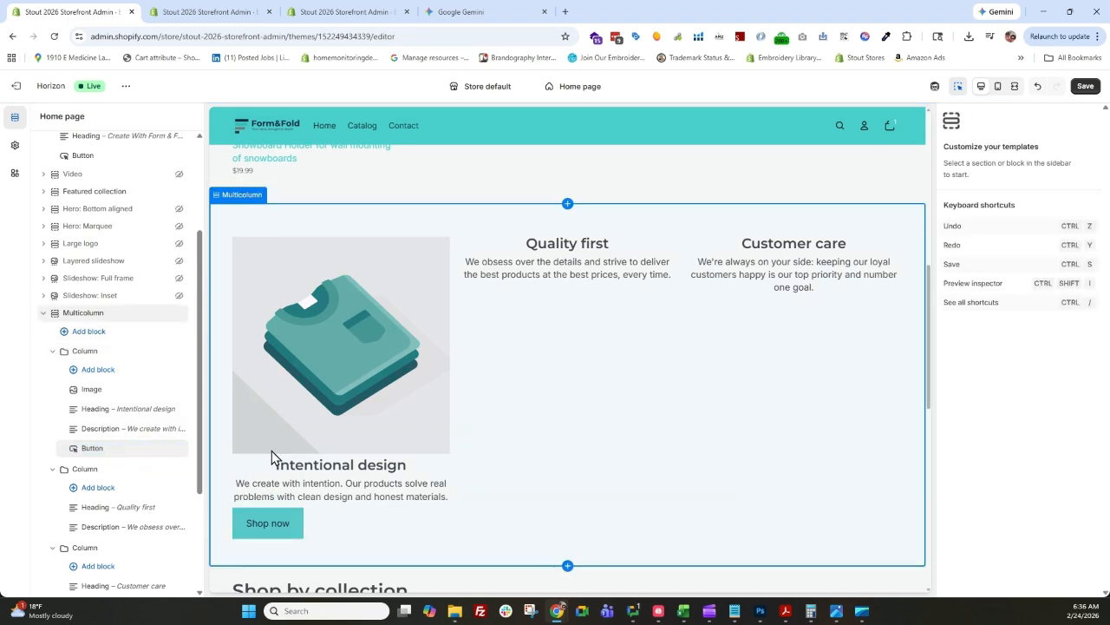
- Set the "Intentional design" column button's desktop width to Custom at 100%
left_click(141, 450)
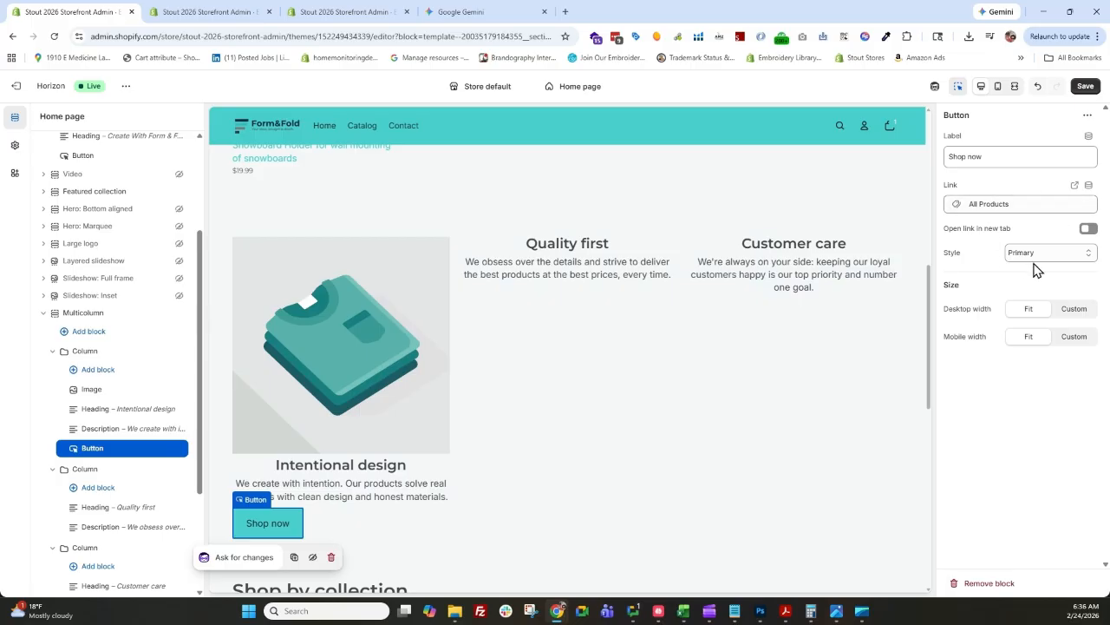
left_click(1074, 309)
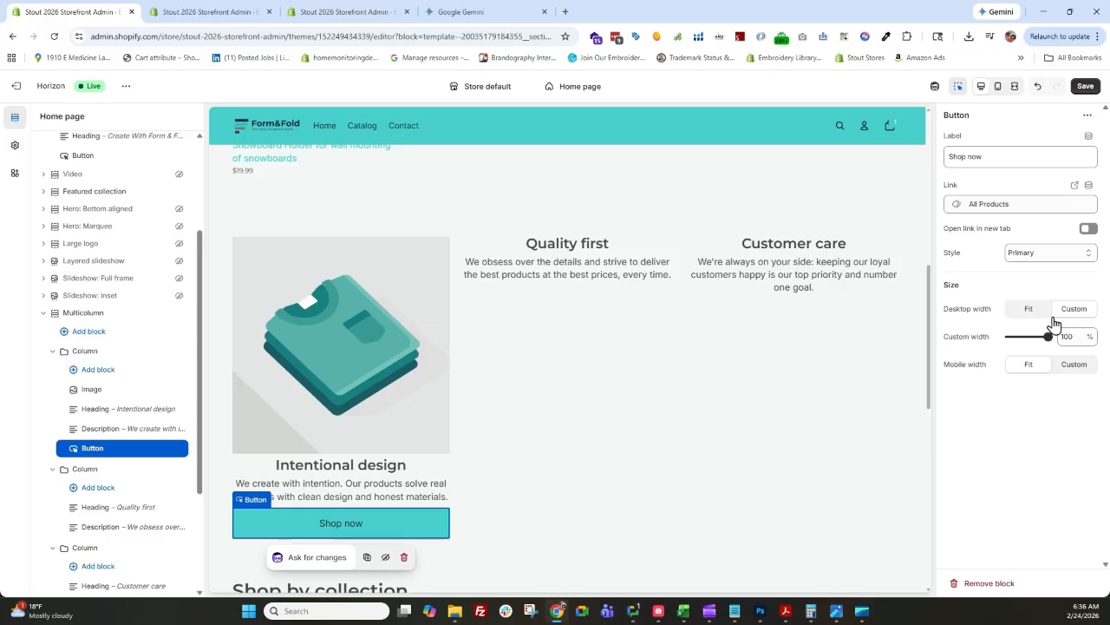
left_click_drag(1047, 334, 1070, 309)
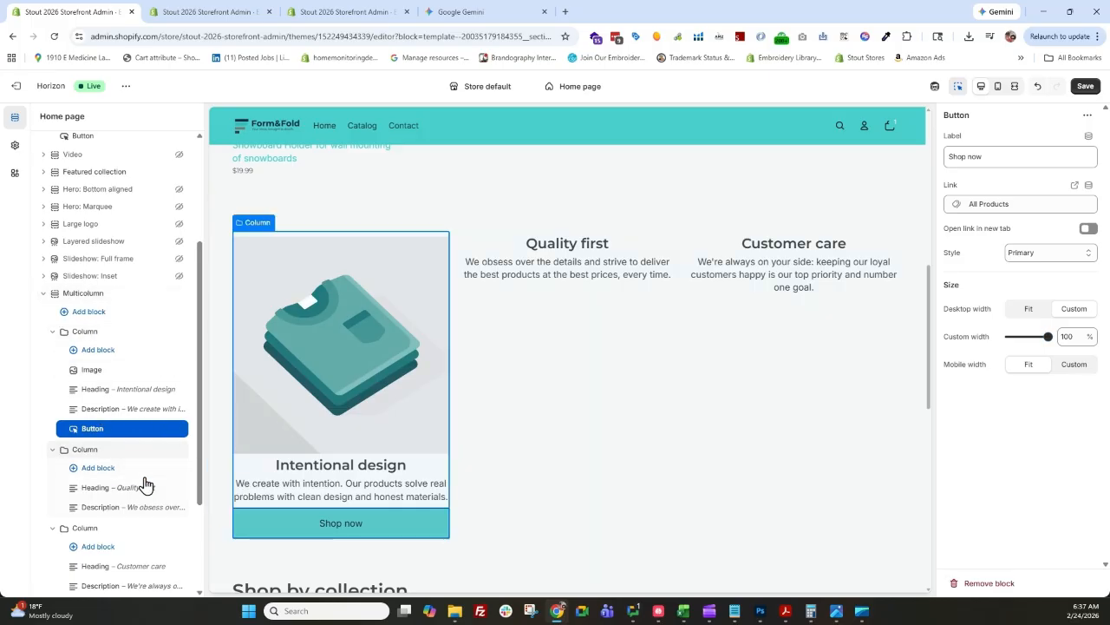
- Hide the Multicolumn section's third column, "Customer care", and check the resulting layout in the preview
scroll(142, 447, "down", 1)
scroll(143, 447, "down", 1)
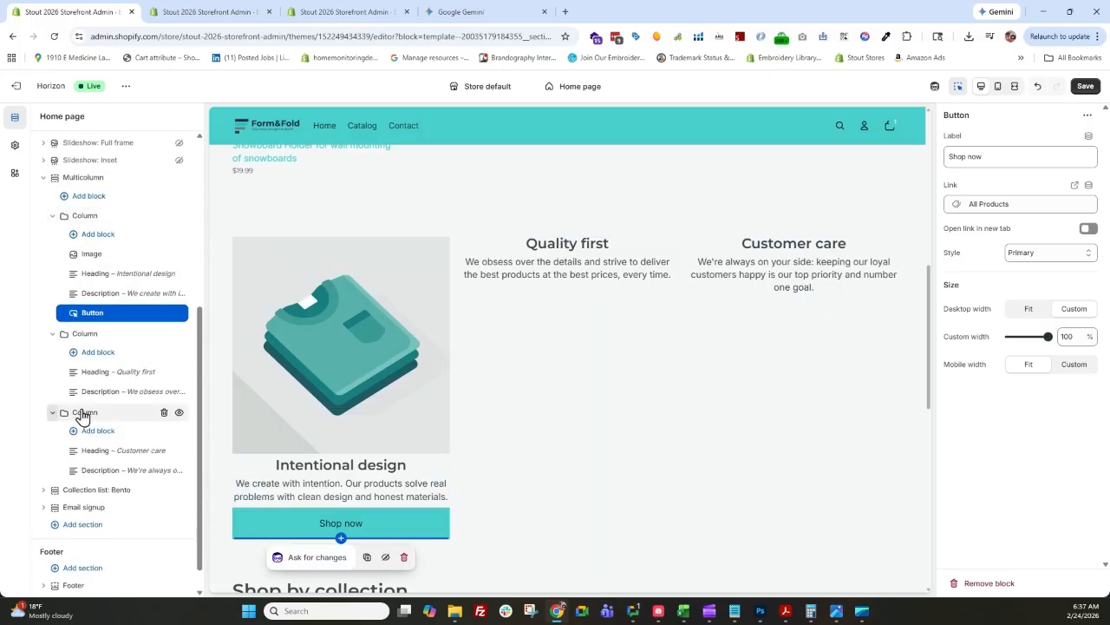
left_click(179, 416)
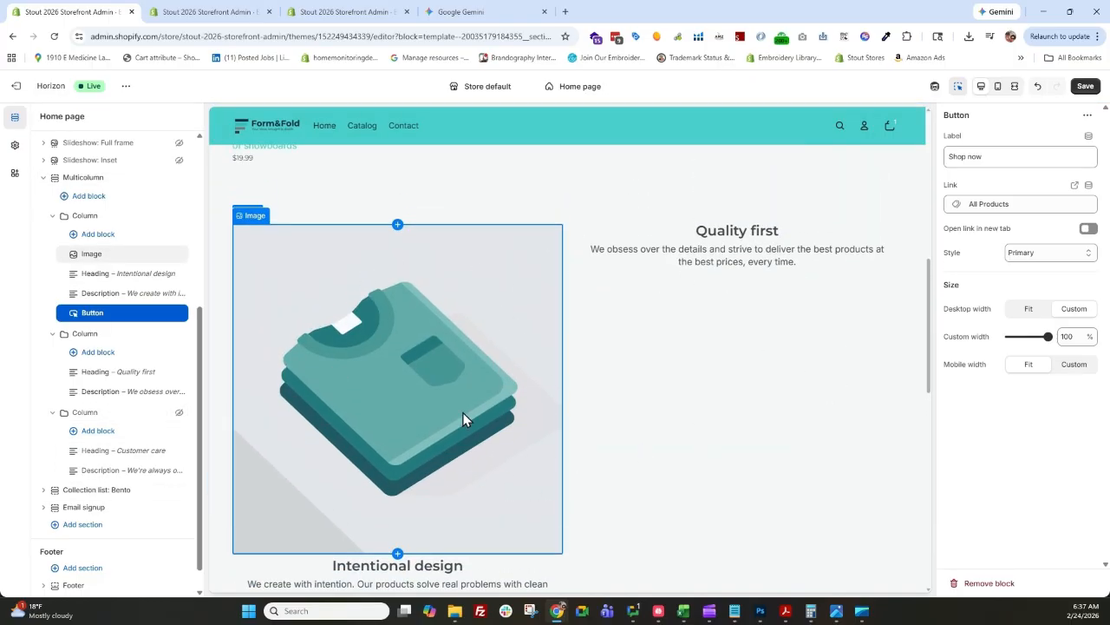
scroll(462, 416, "down", 2)
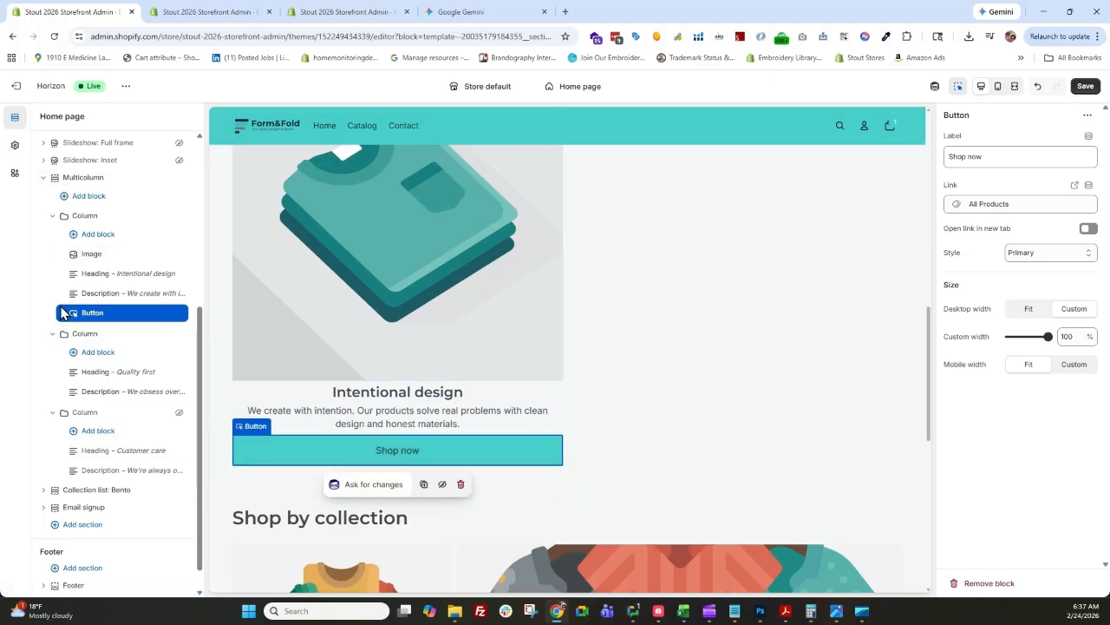
scroll(685, 338, "up", 3)
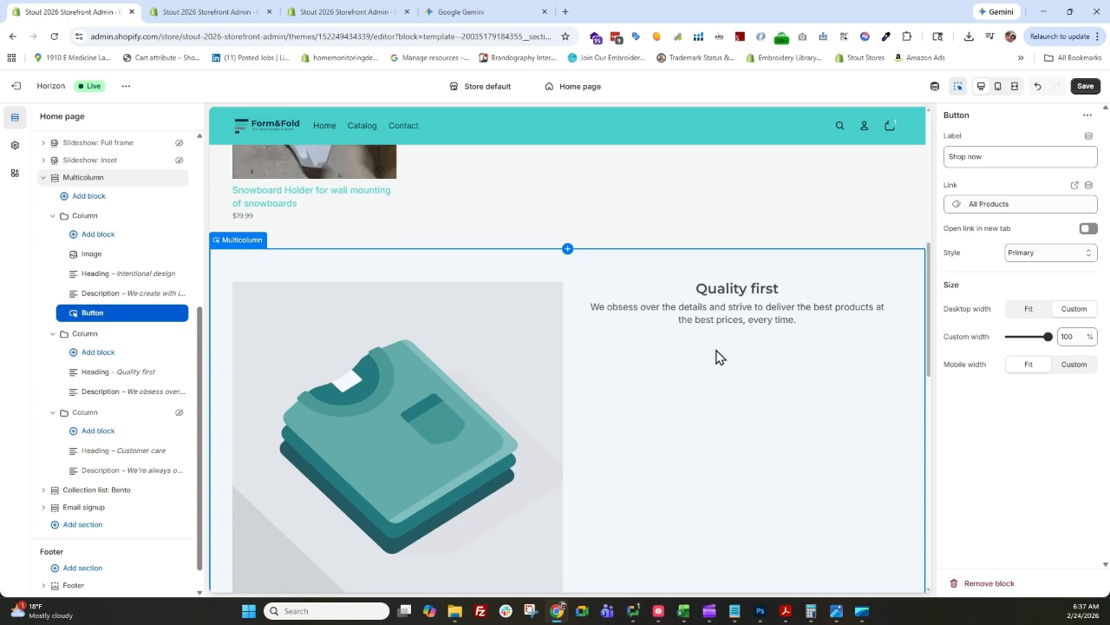
- Show the Multicolumn section's "Customer care" column again and center-align the header of the Collection list: Bento section
left_click(179, 413)
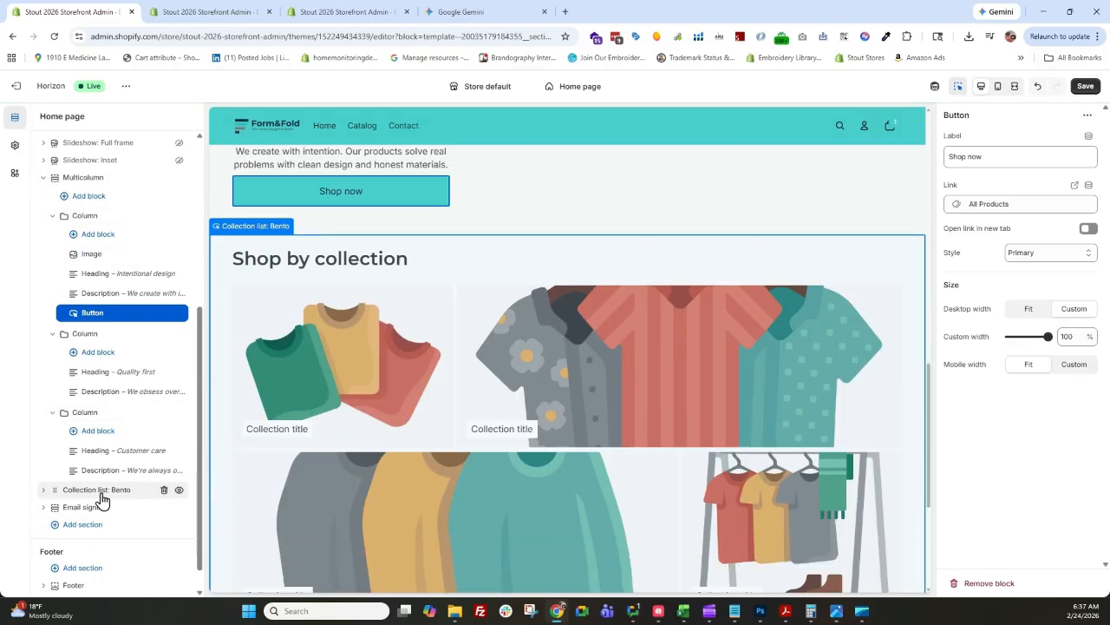
left_click(101, 491)
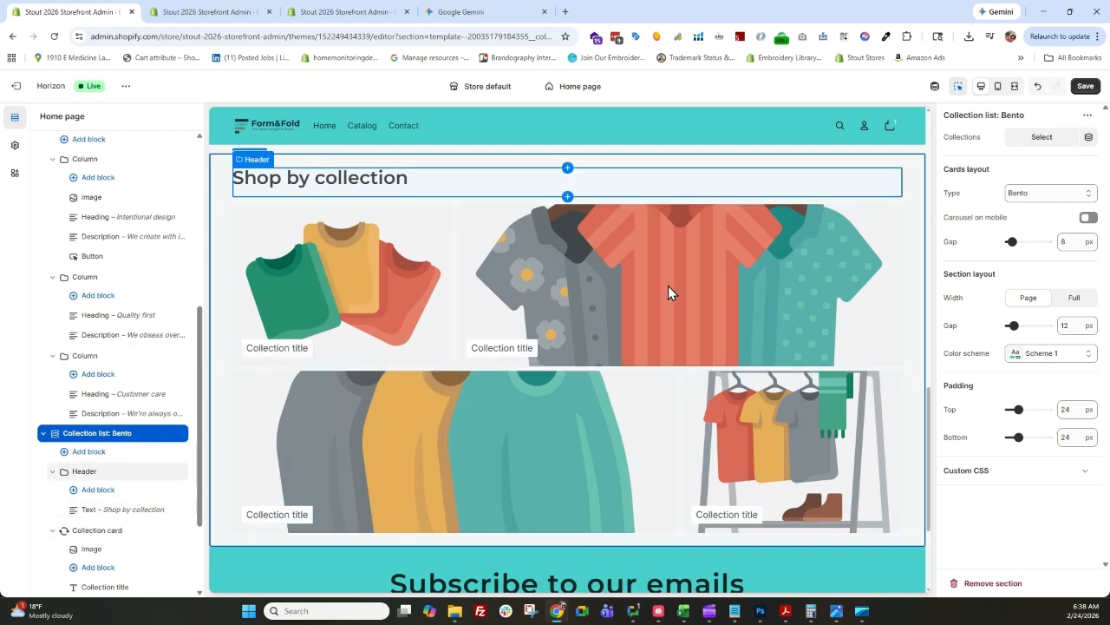
left_click(101, 476)
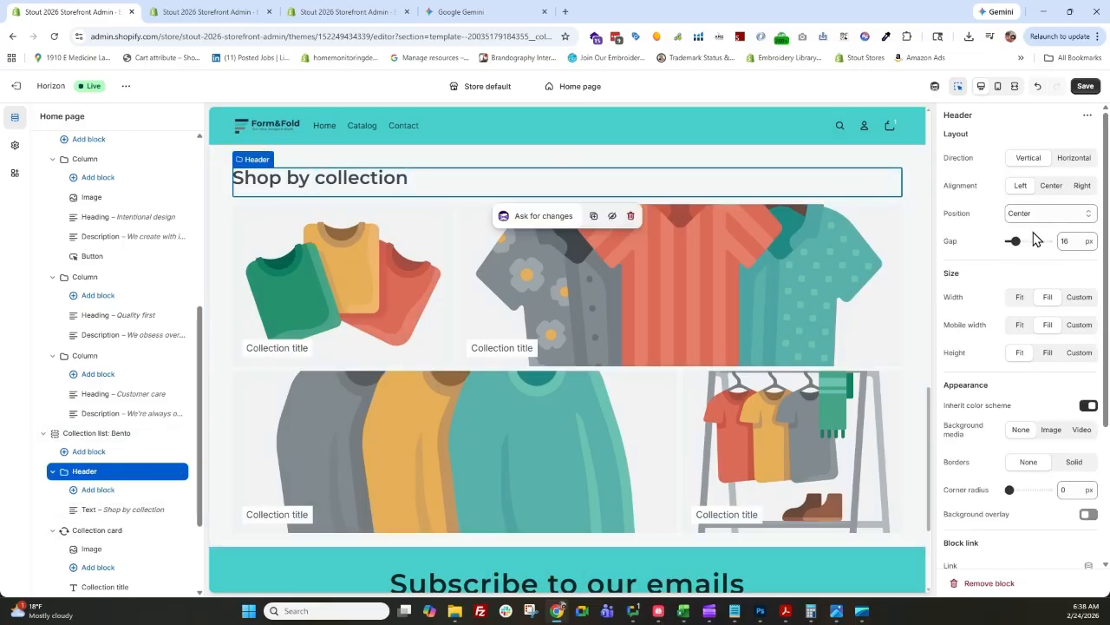
left_click(1059, 186)
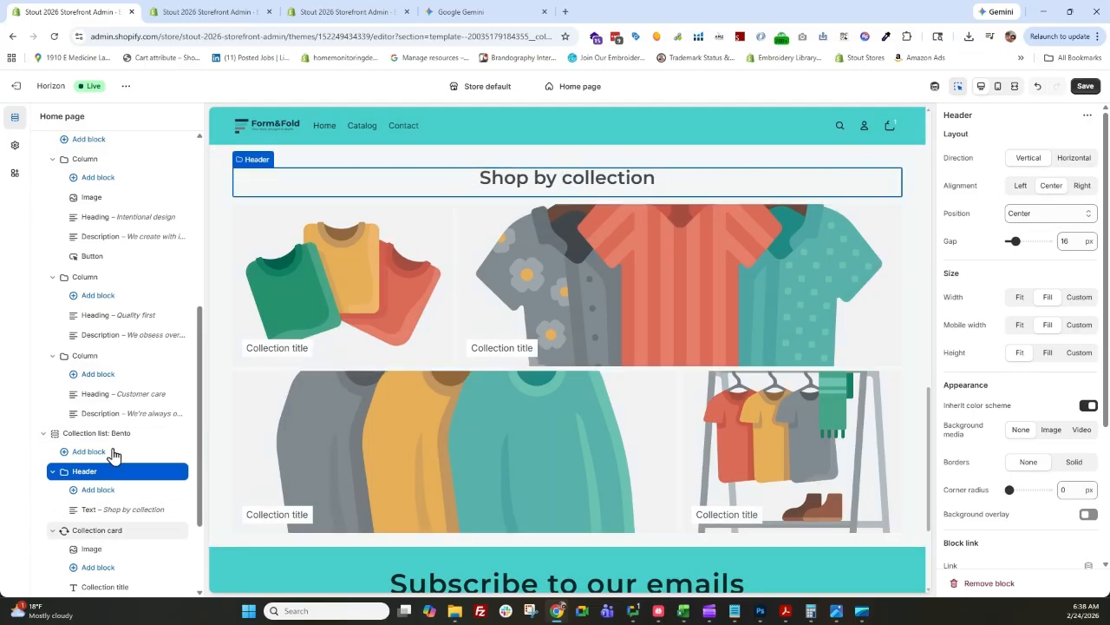
- Review the settings of the Collection card and Collection title blocks in the Collection list: Bento section
scroll(96, 416, "down", 2)
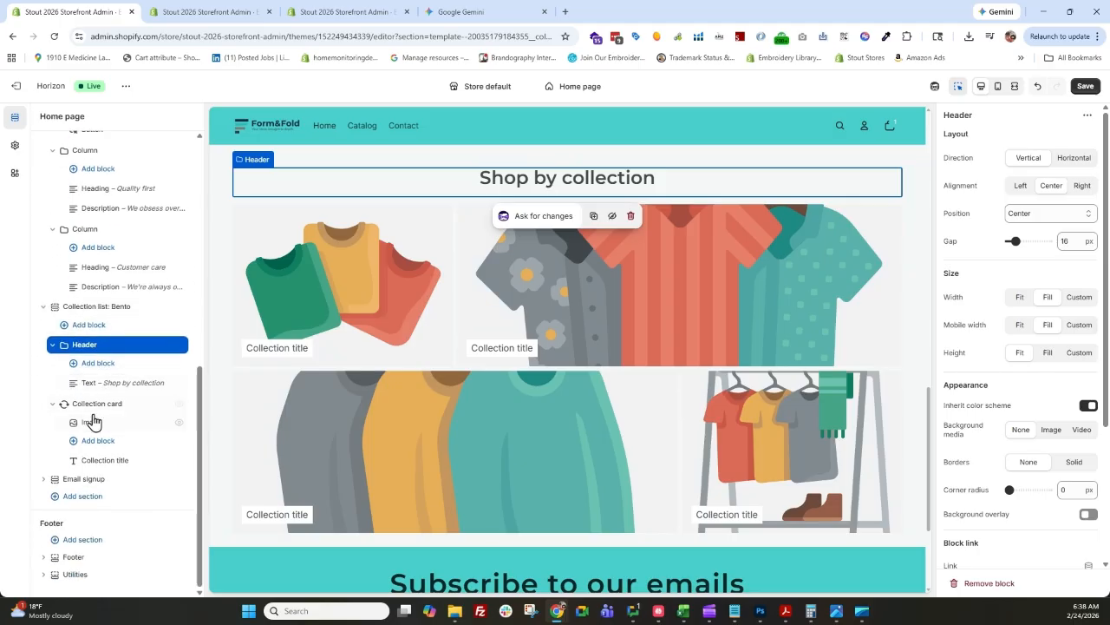
left_click(93, 409)
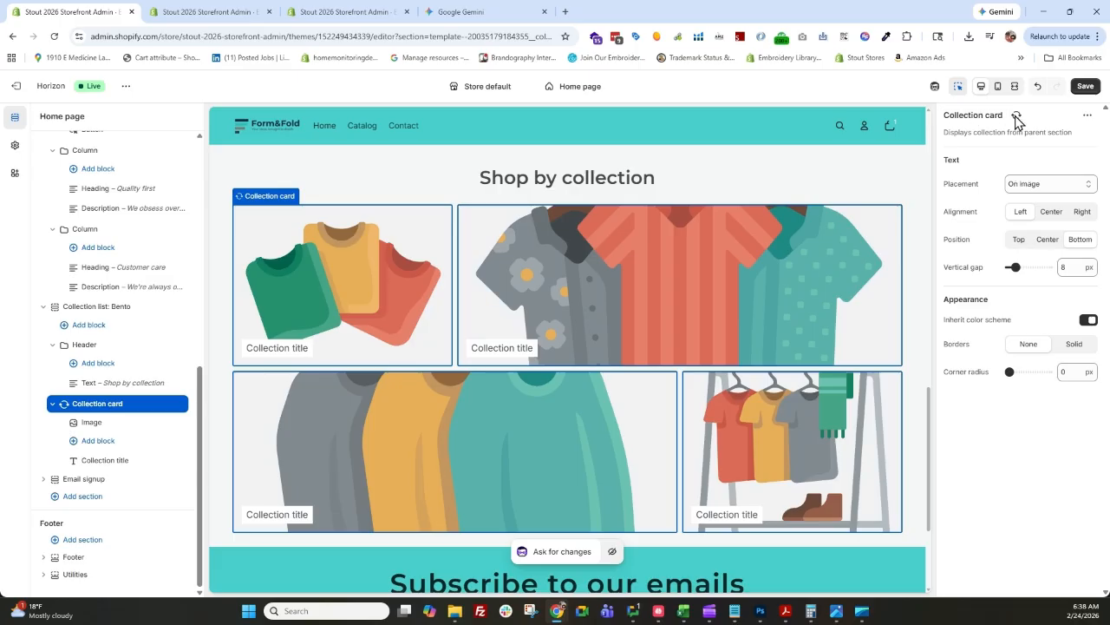
left_click(113, 461)
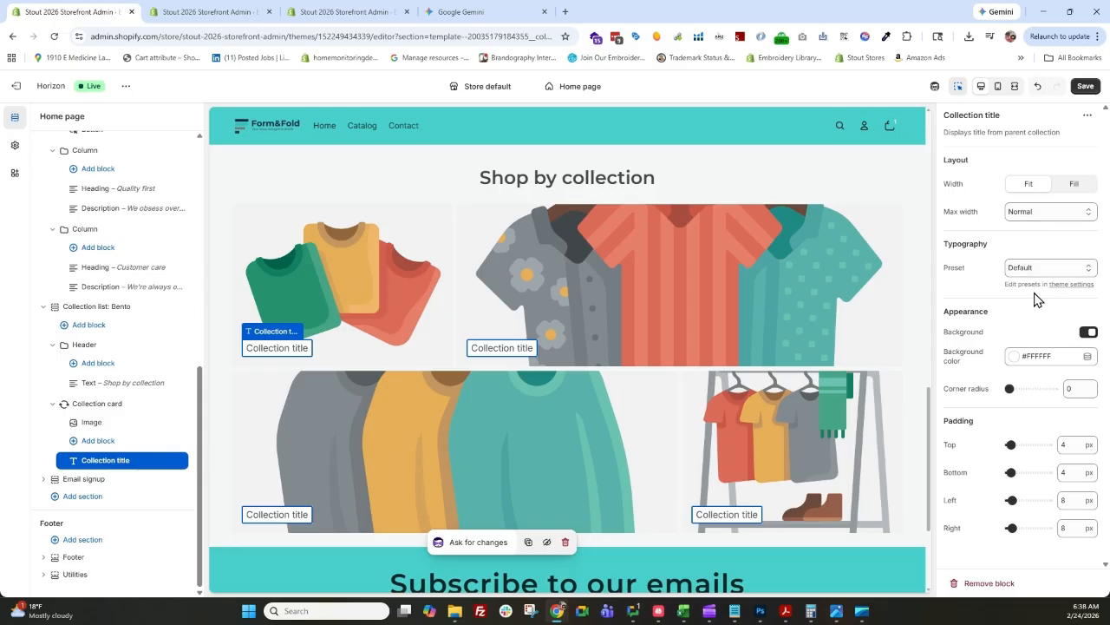
left_click(563, 268)
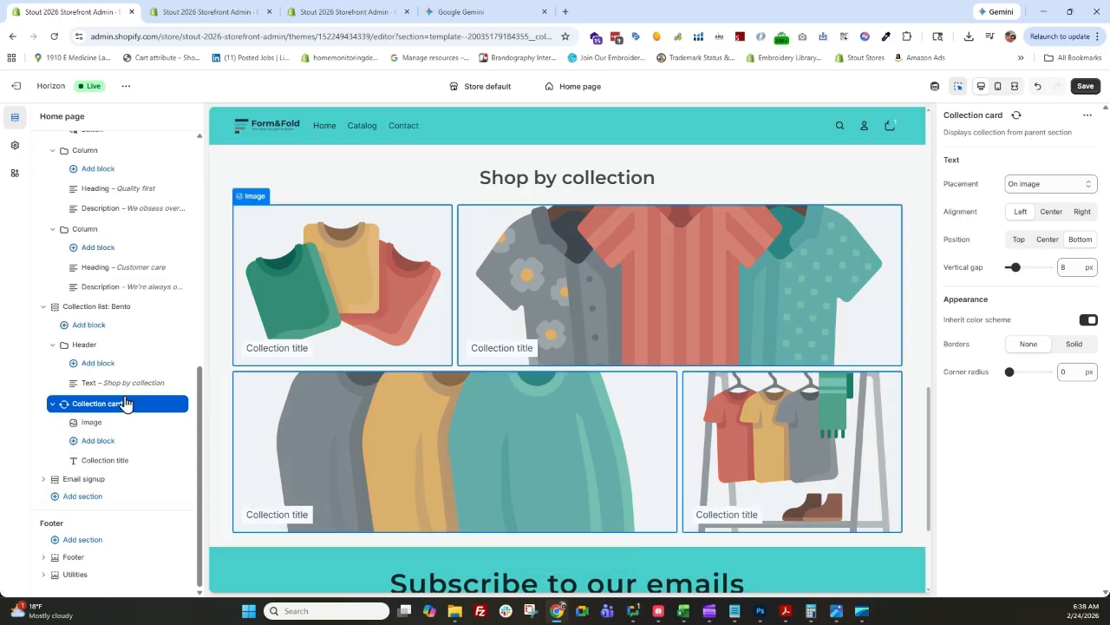
- Try the Sporting Goods and Home page collections in the Collection list: Bento section, checking the preview
left_click(98, 312)
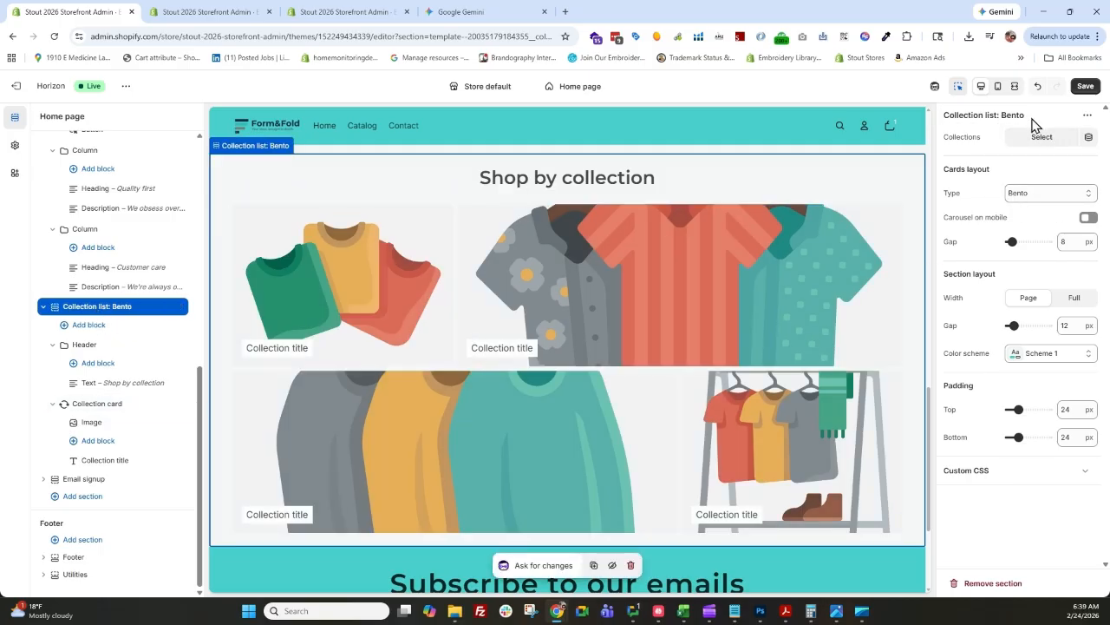
left_click(1040, 139)
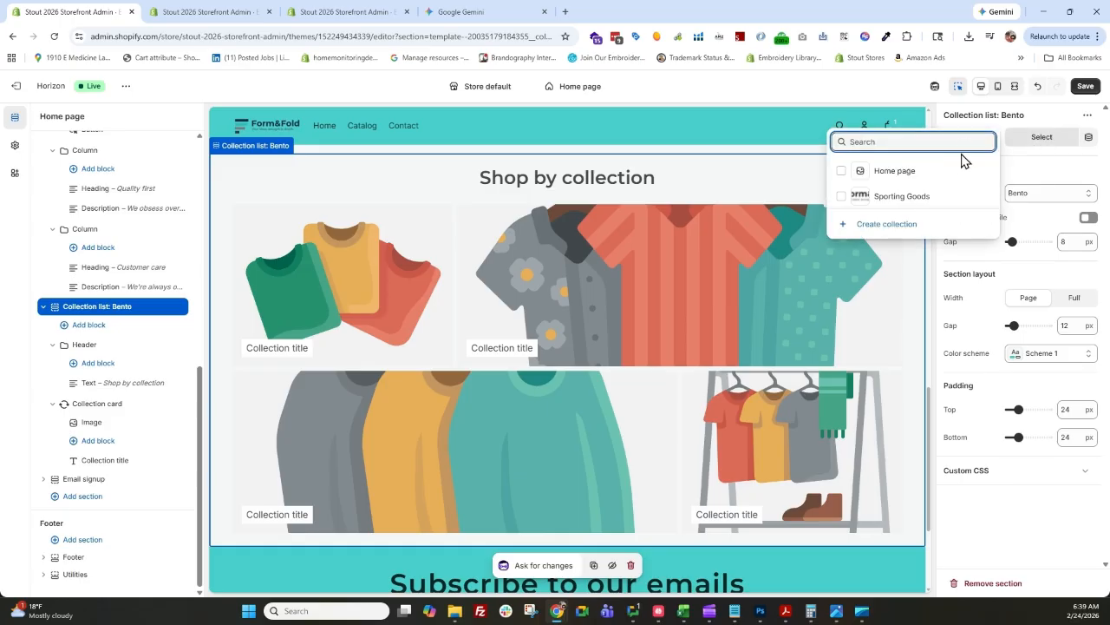
left_click(902, 198)
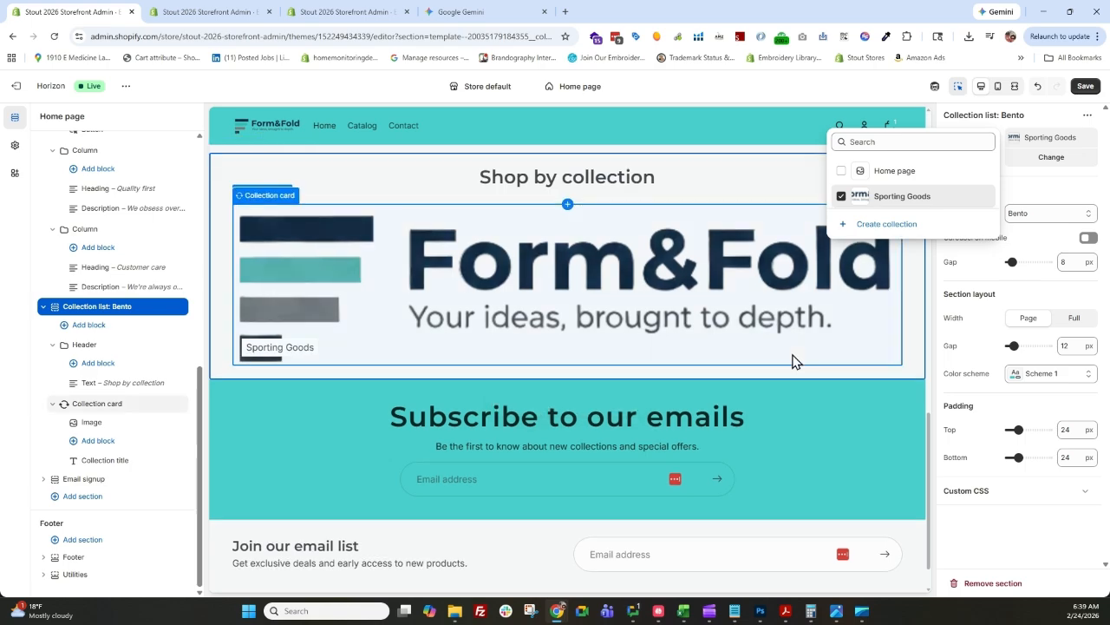
scroll(796, 350, "down", 2)
scroll(798, 350, "up", 4)
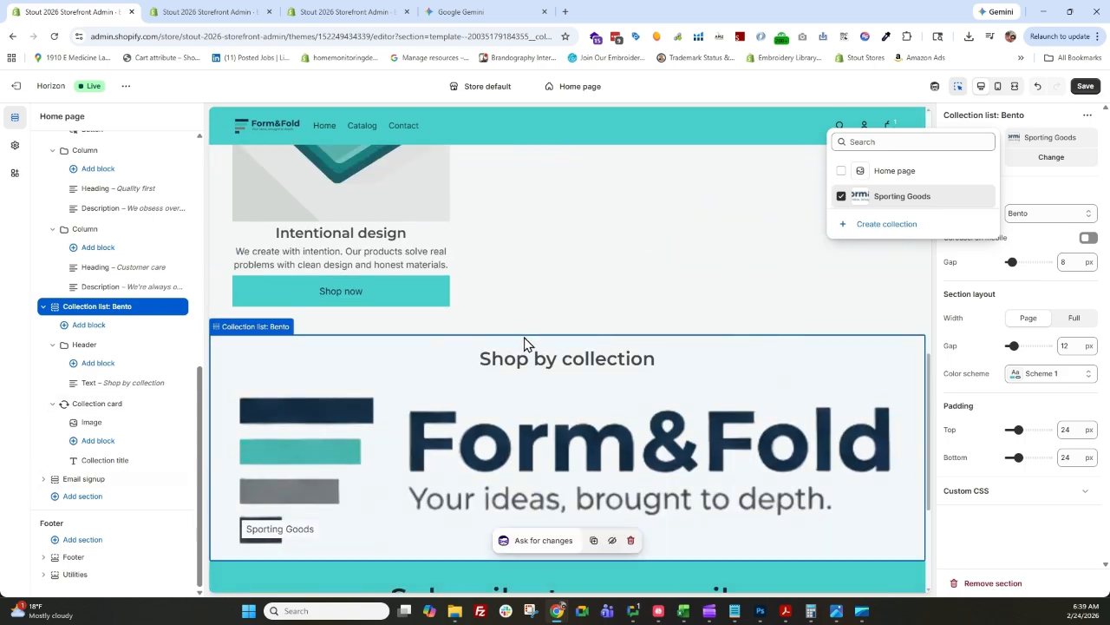
scroll(529, 341, "up", 3)
scroll(531, 339, "down", 3)
scroll(533, 339, "down", 1)
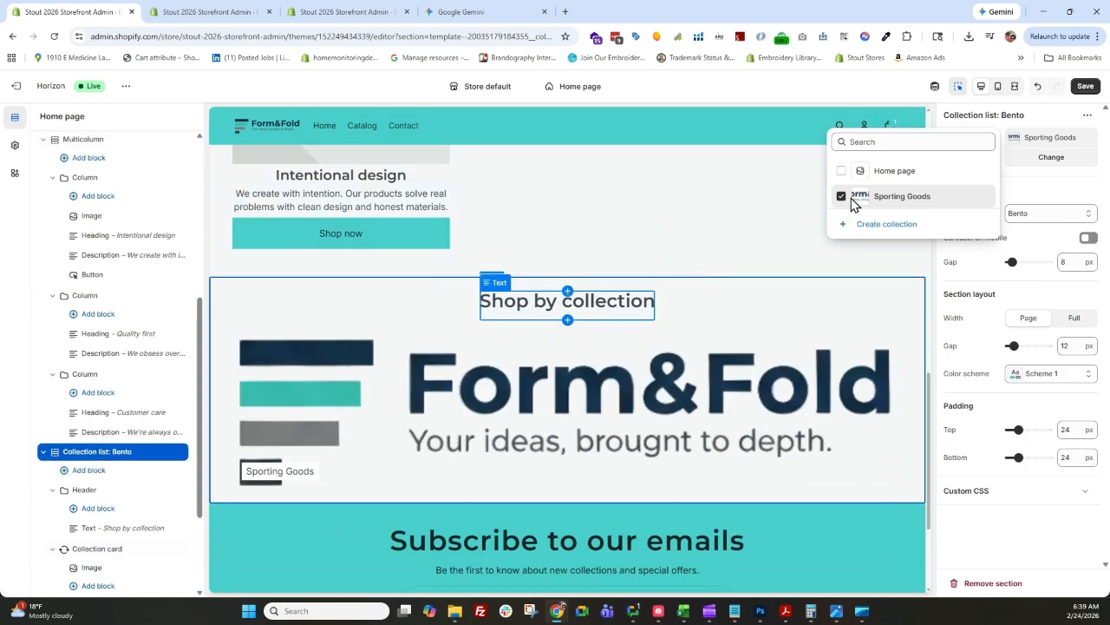
left_click(891, 175)
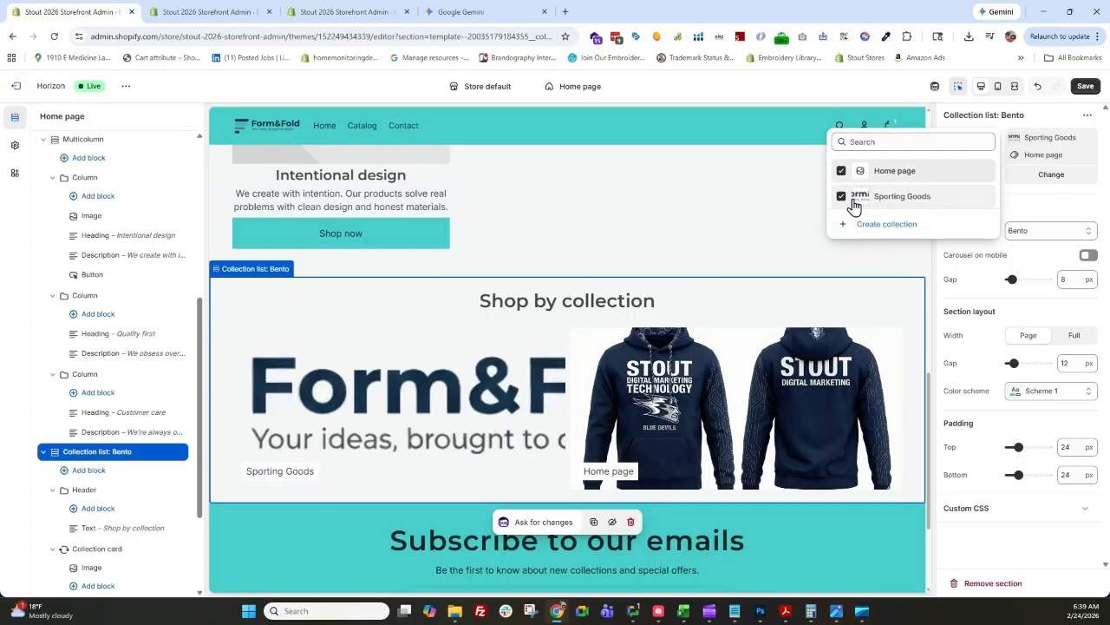
- Deselect the Home page and Sporting Goods collections from the Collection list: Bento section
left_click(841, 171)
left_click(840, 196)
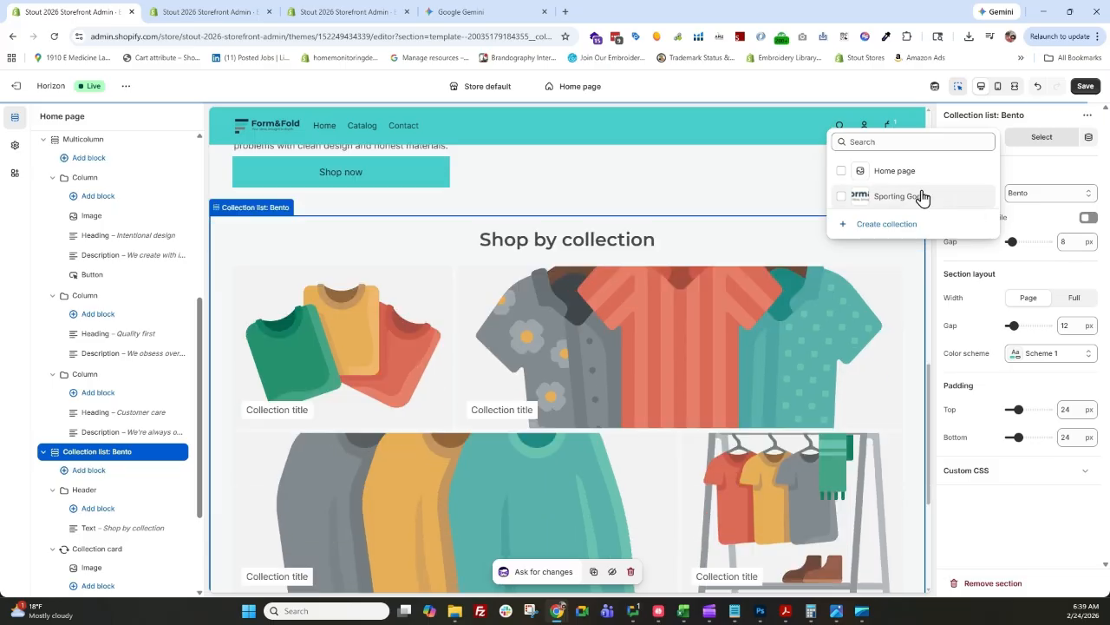
left_click(1030, 525)
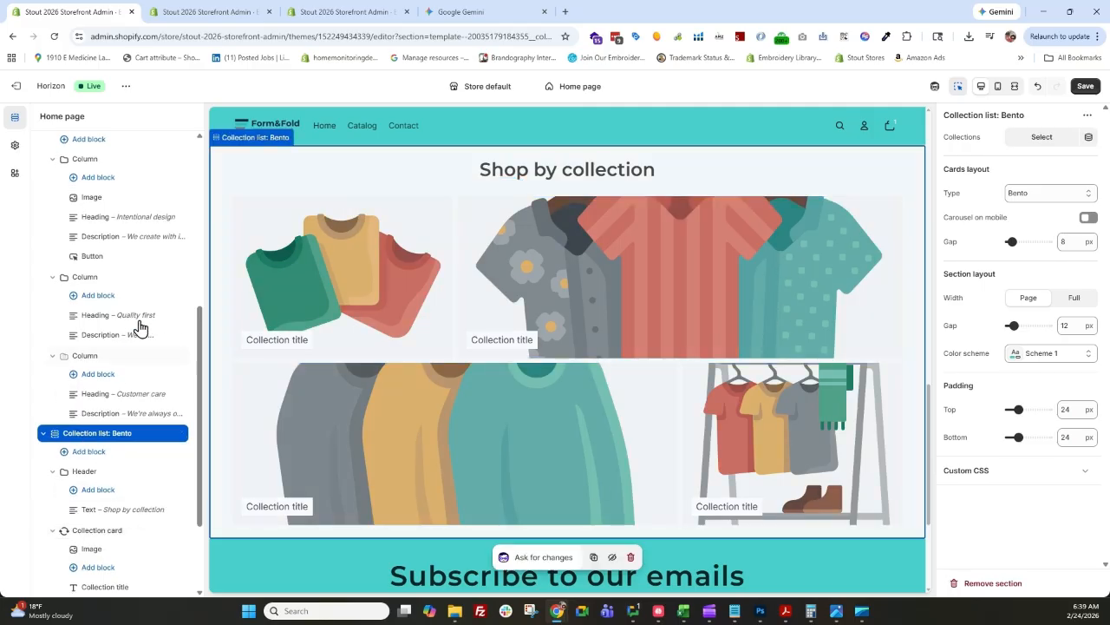
- Set the Email signup section's color scheme to Scheme 4
scroll(111, 425, "down", 2)
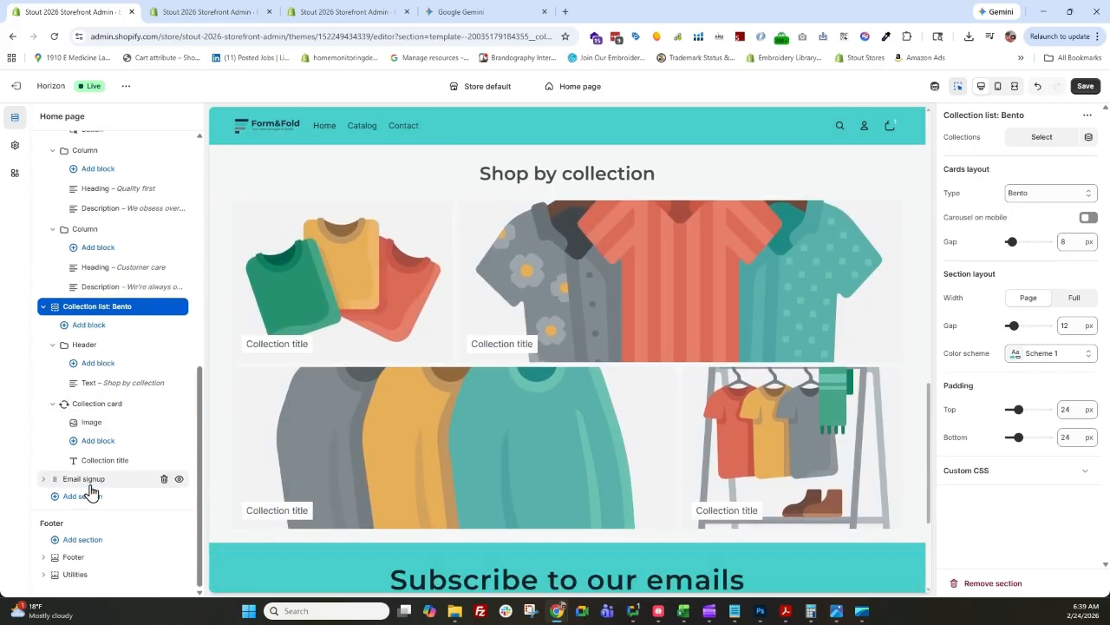
left_click(87, 484)
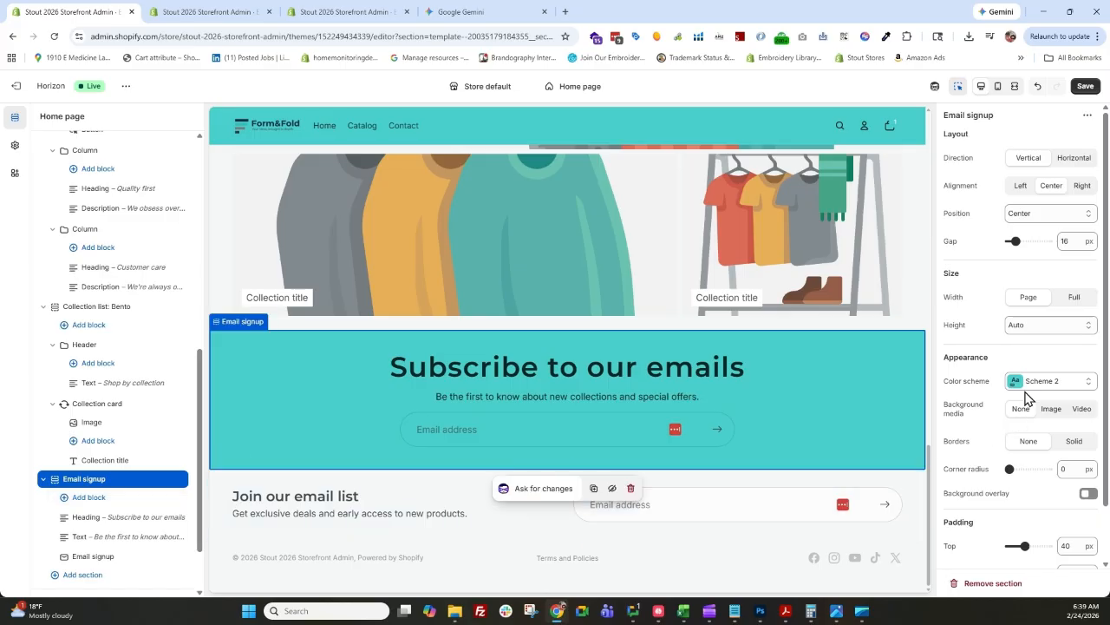
left_click(1059, 389)
left_click(1034, 238)
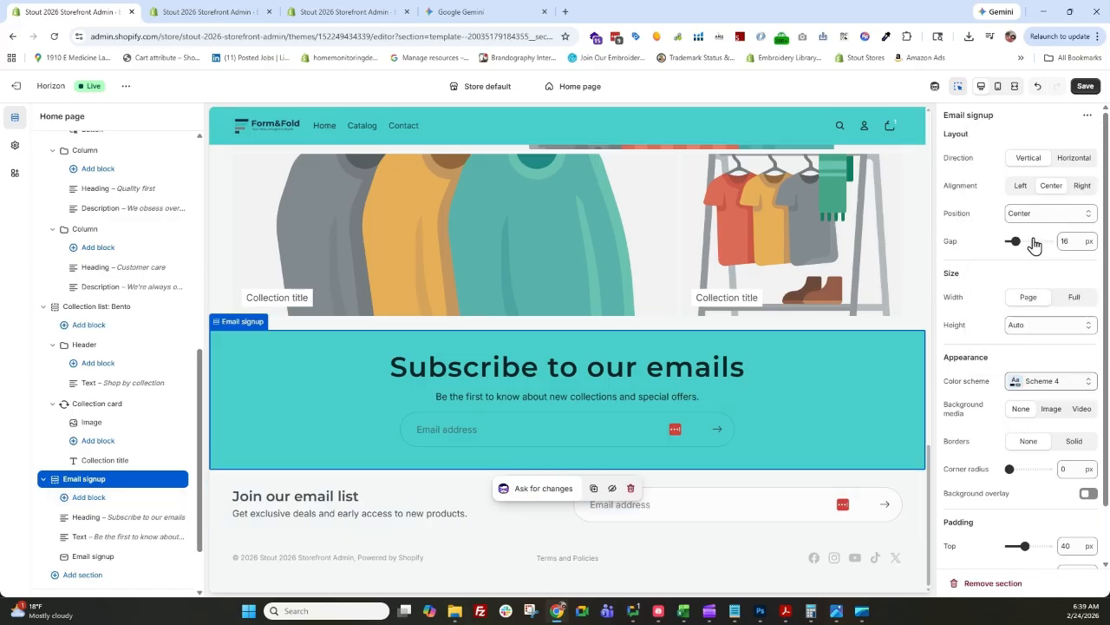
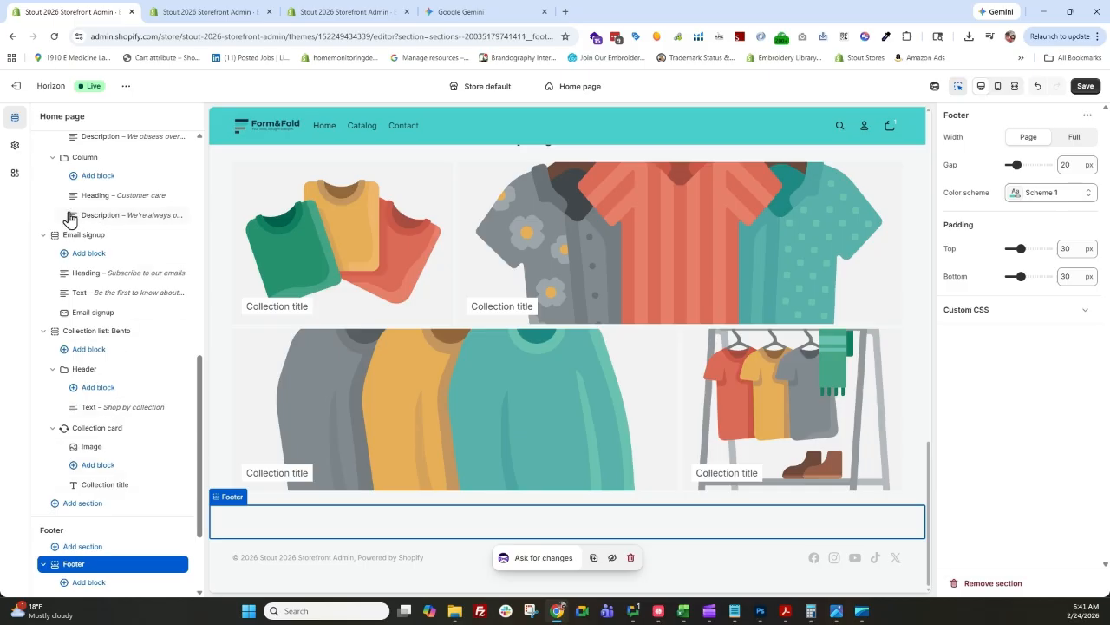
- Add an Image compare section from the Storytelling group below the Collection list: Bento section
left_click(69, 504)
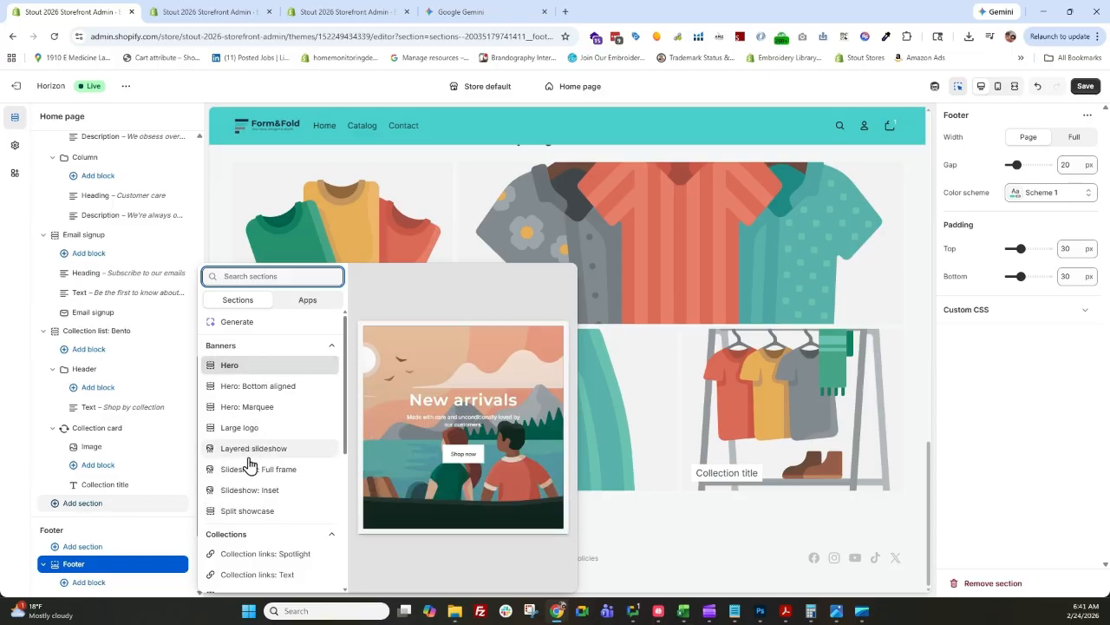
scroll(252, 468, "down", 3)
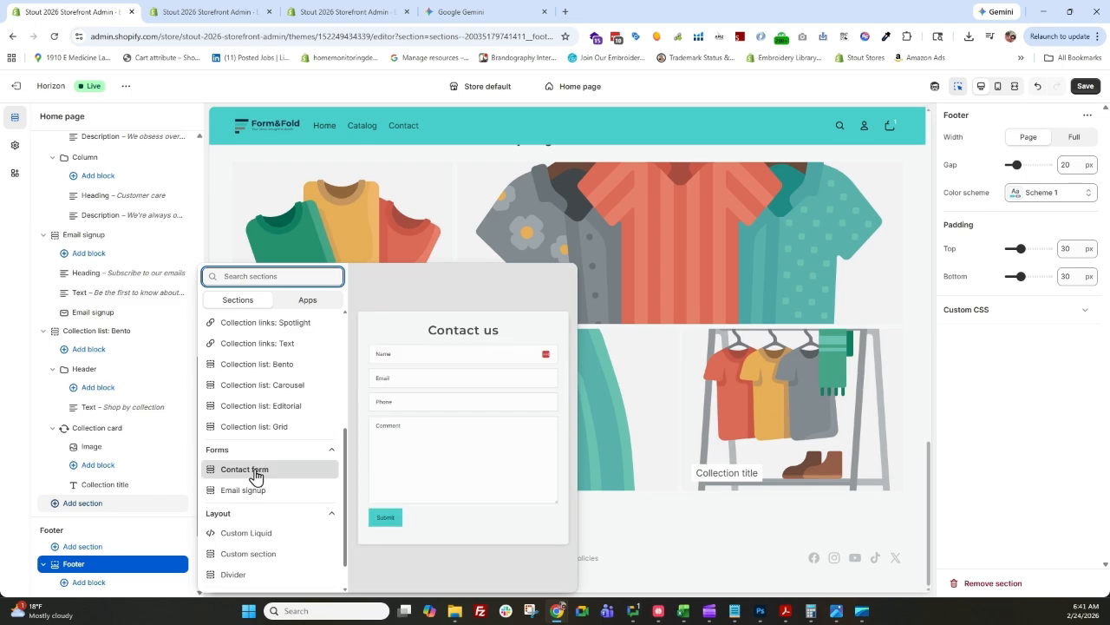
scroll(254, 480, "up", 2)
scroll(254, 479, "down", 3)
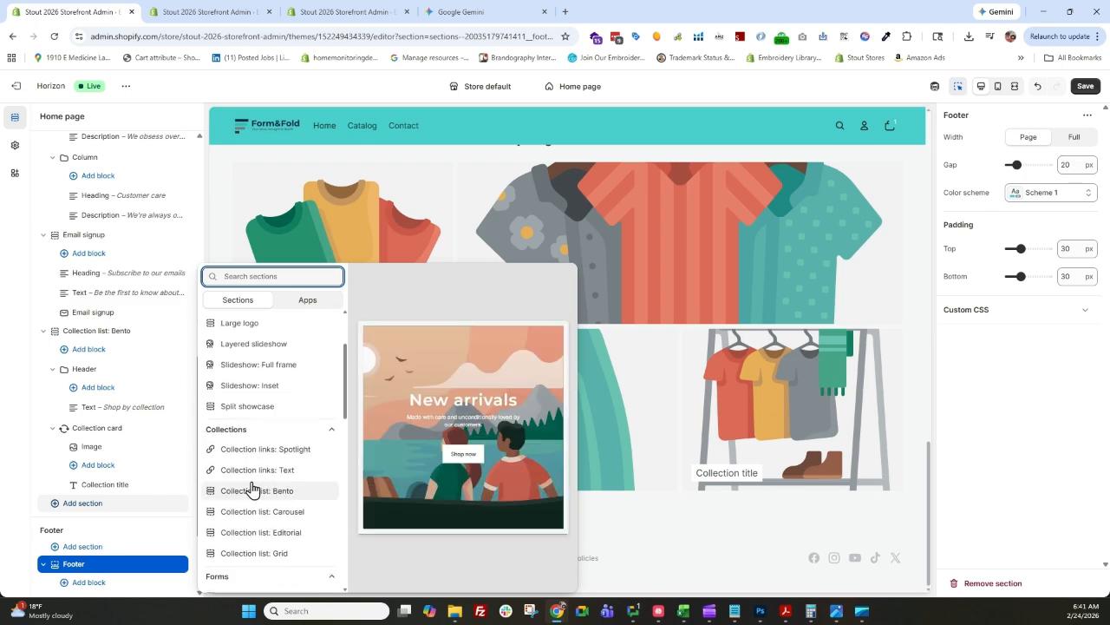
scroll(251, 486, "down", 2)
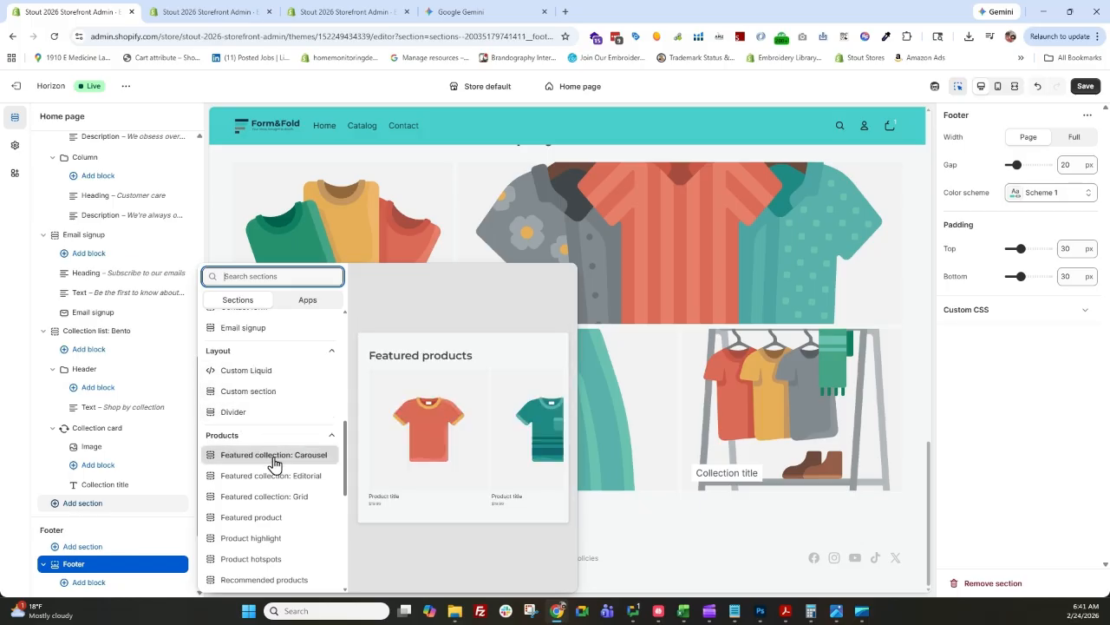
scroll(272, 457, "down", 3)
scroll(261, 507, "down", 1)
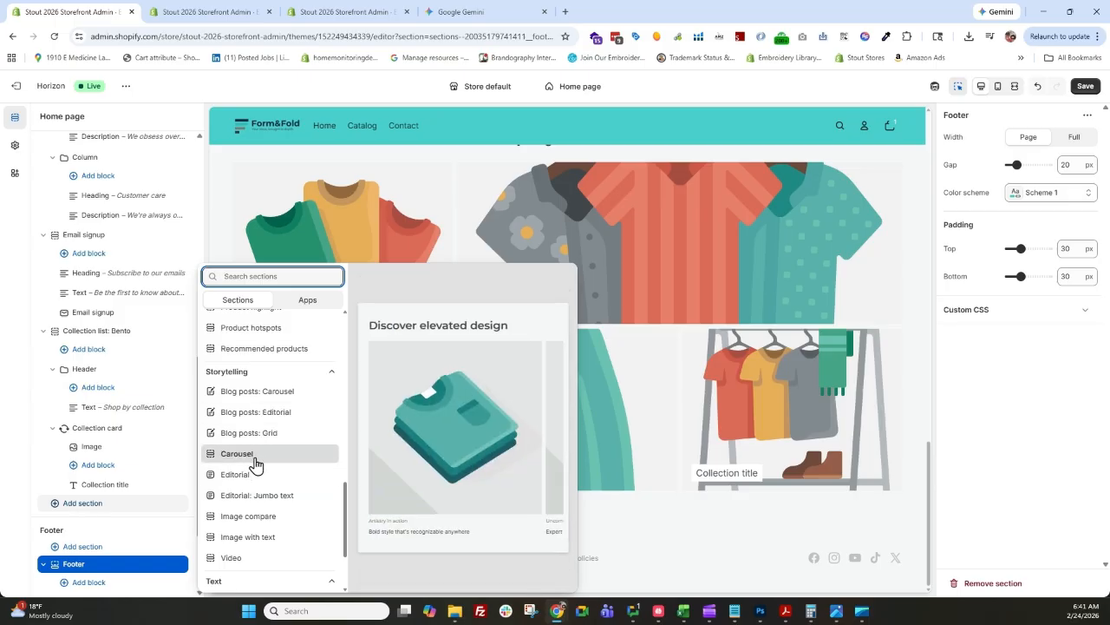
left_click(262, 523)
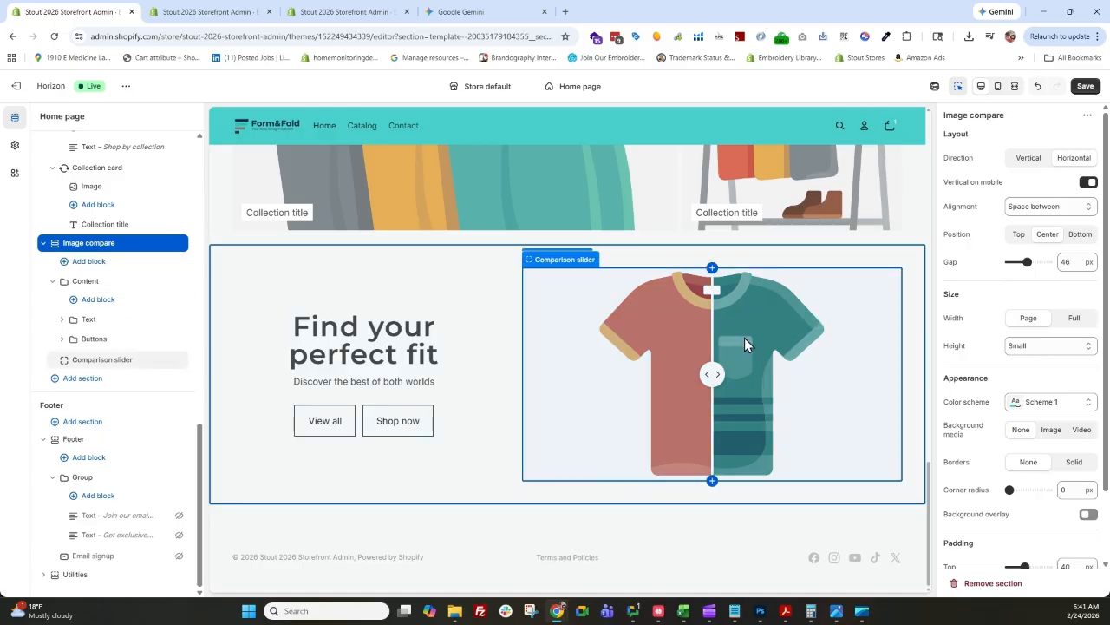
- Test the Image compare section's comparison slider by moving its divider back and forth, and save the theme changes
left_click(653, 318)
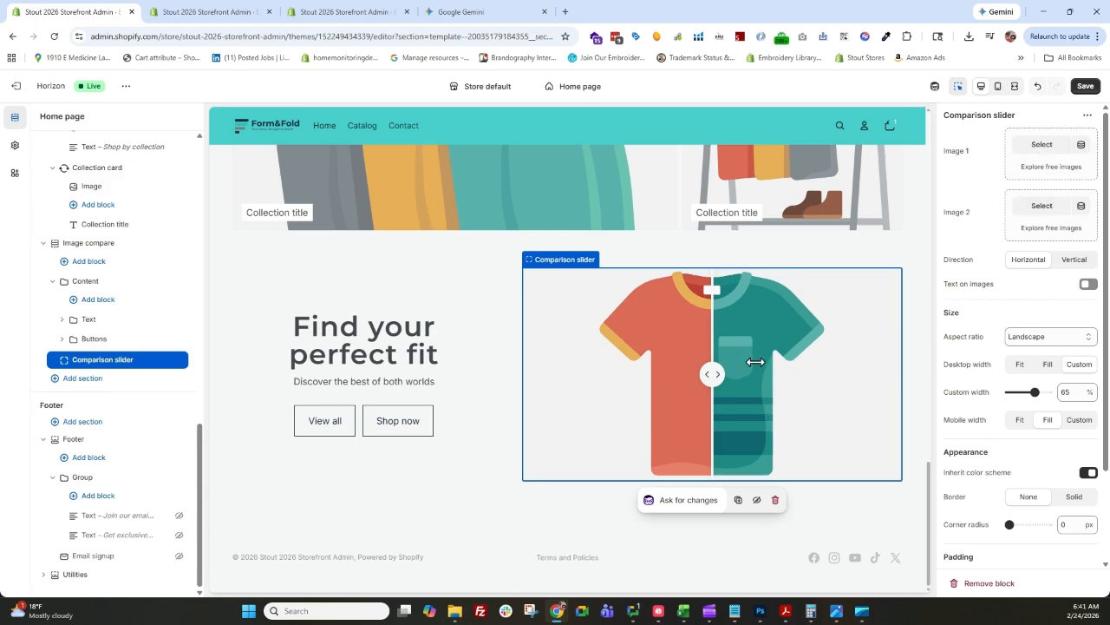
left_click_drag(714, 377, 581, 387)
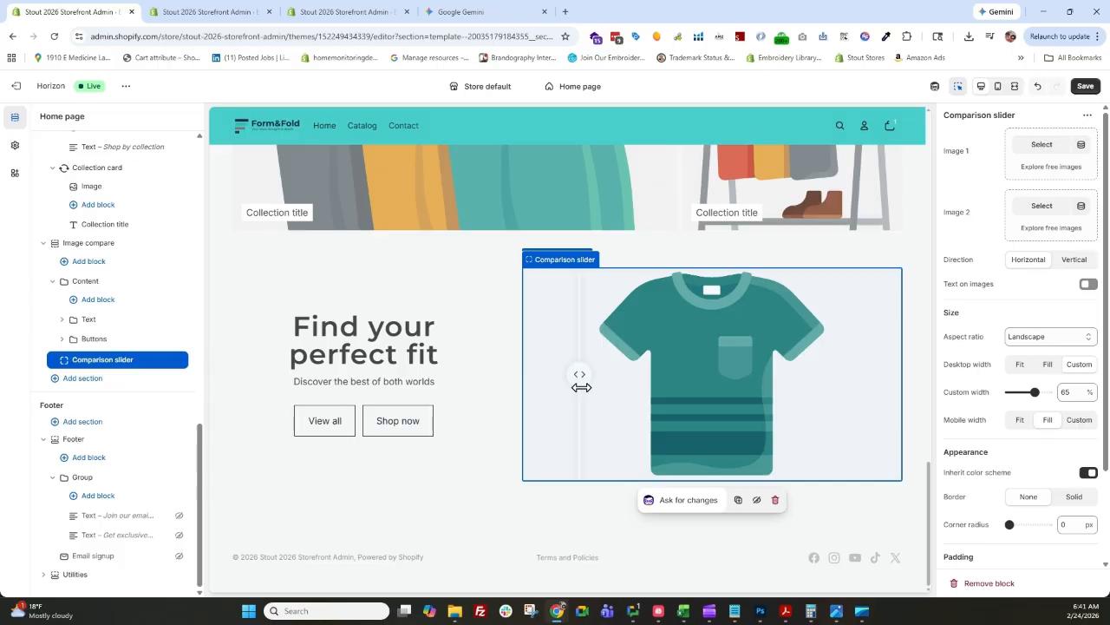
left_click_drag(581, 387, 624, 385)
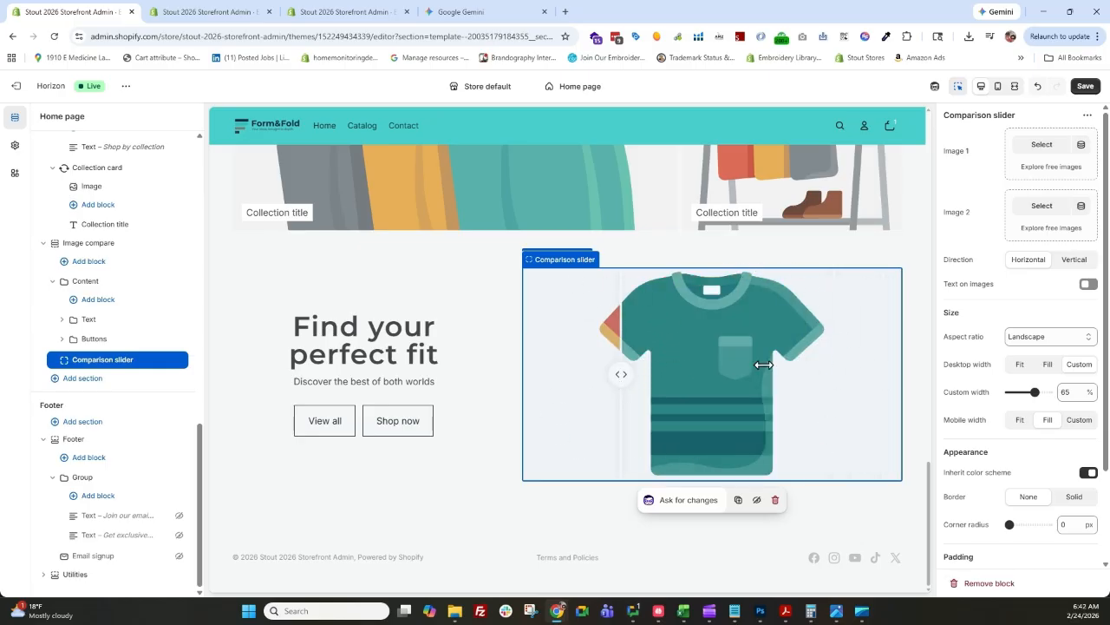
left_click_drag(619, 370, 576, 381)
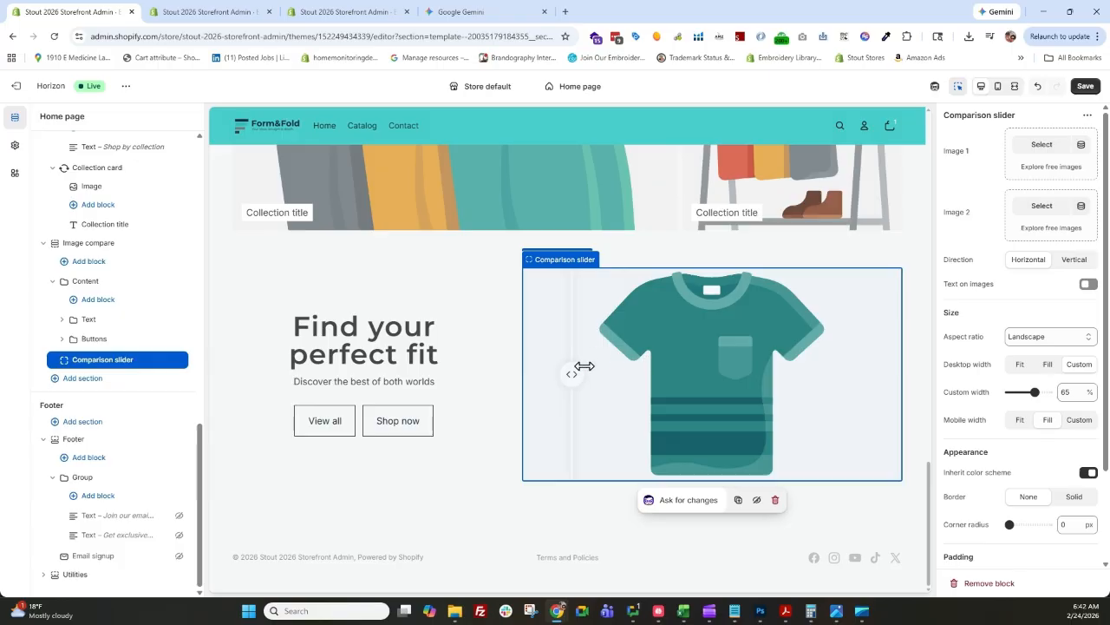
left_click_drag(574, 371, 642, 386)
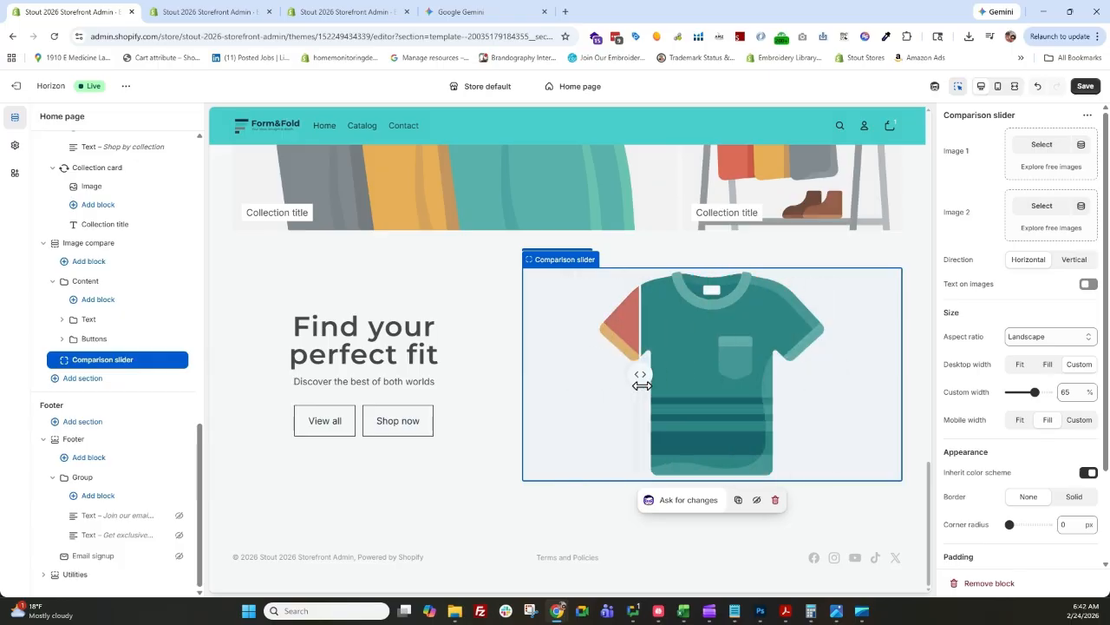
left_click(1086, 85)
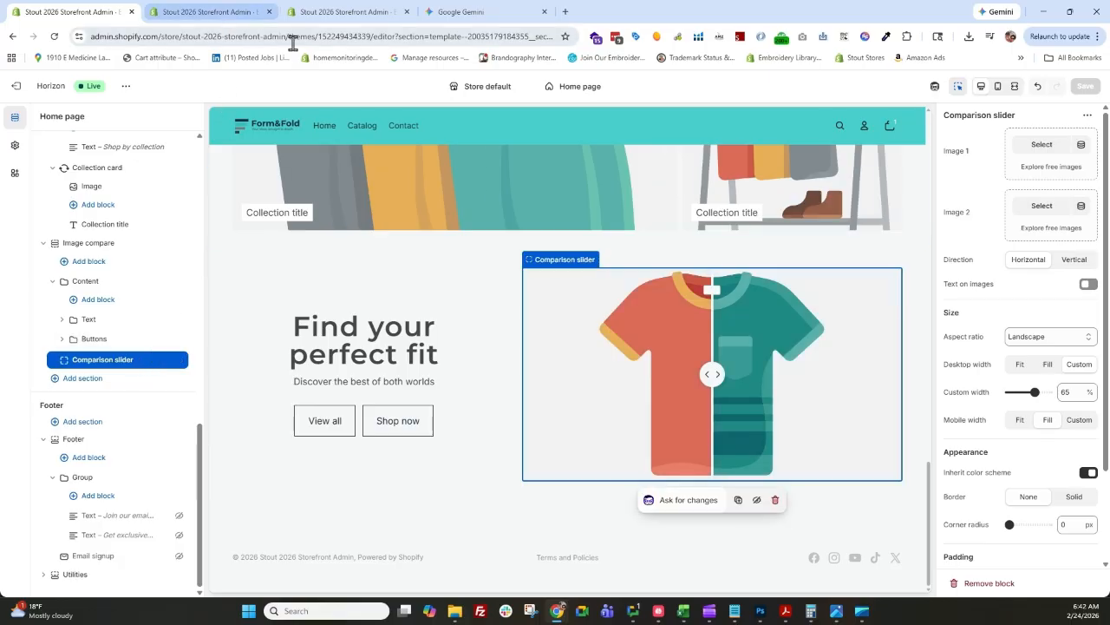
- In the second theme editor tab, submit the red SALE section prompt to the AI assistant and generate its suggested sale block
left_click(240, 26)
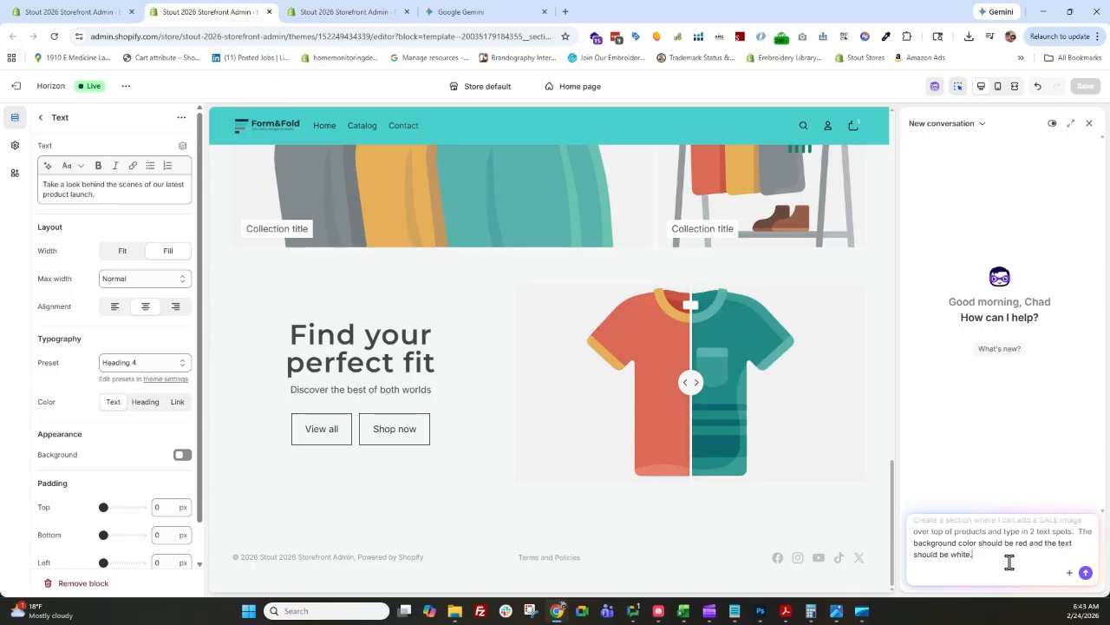
scroll(1009, 562, "up", 1)
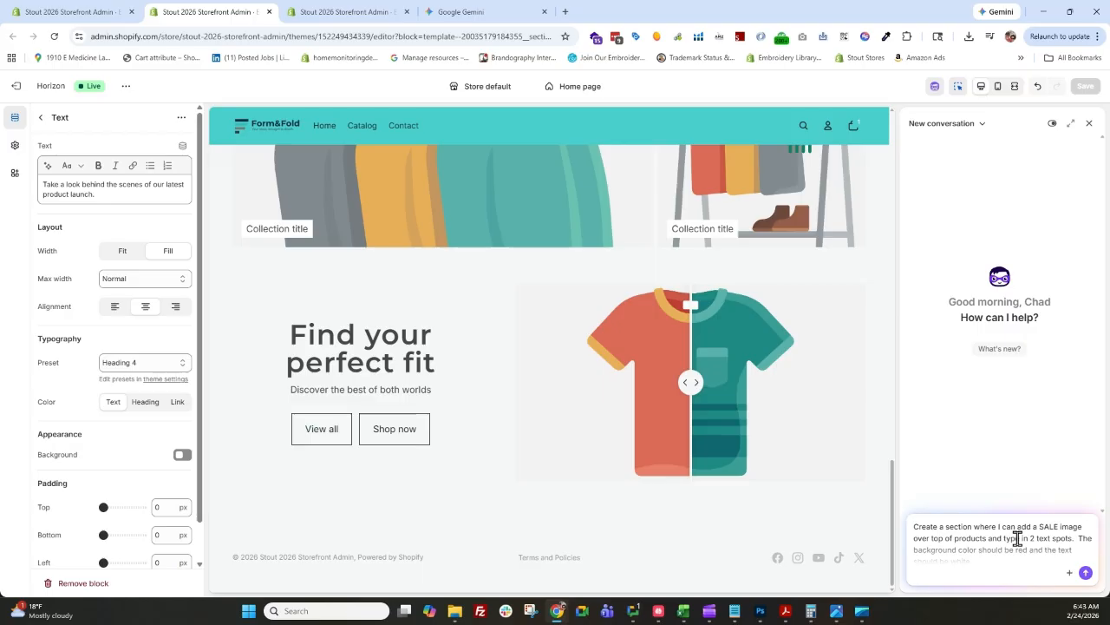
scroll(1017, 538, "down", 1)
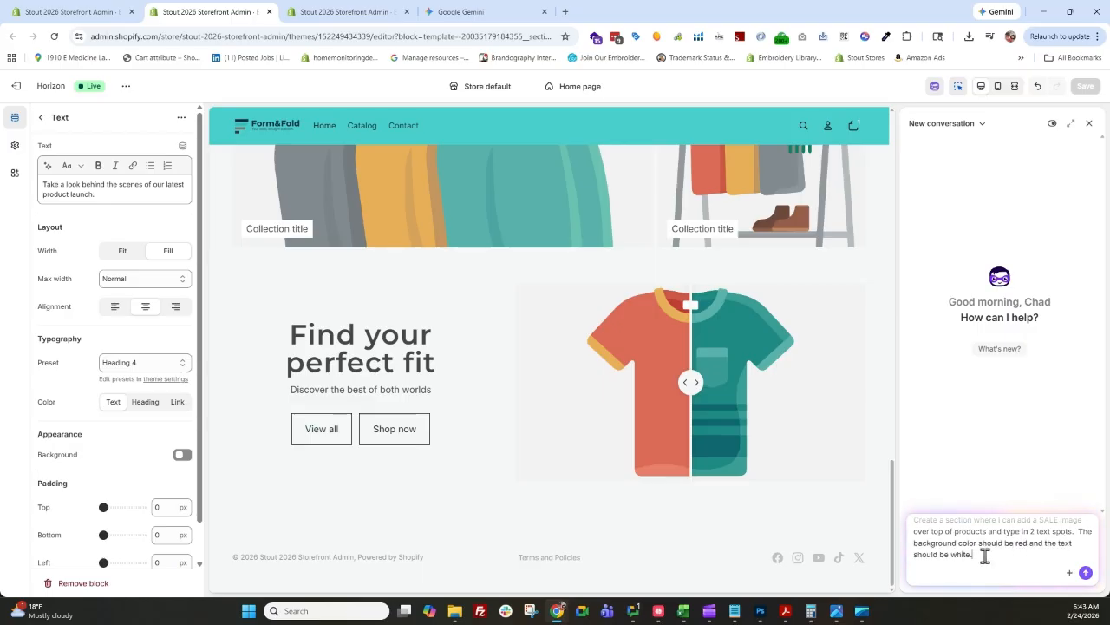
left_click(1086, 572)
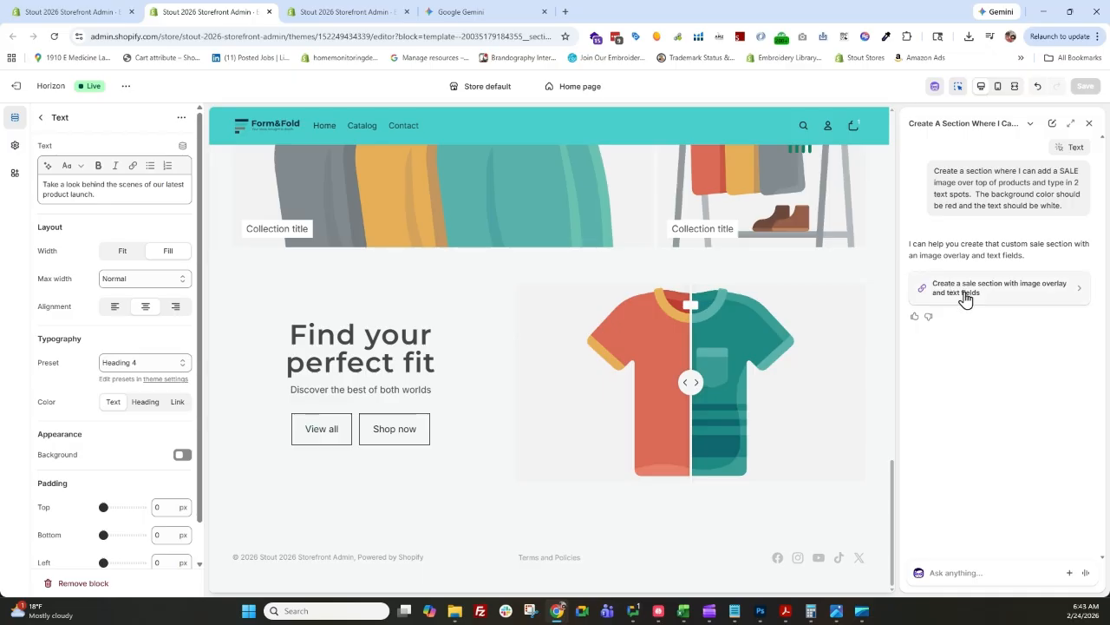
left_click(965, 295)
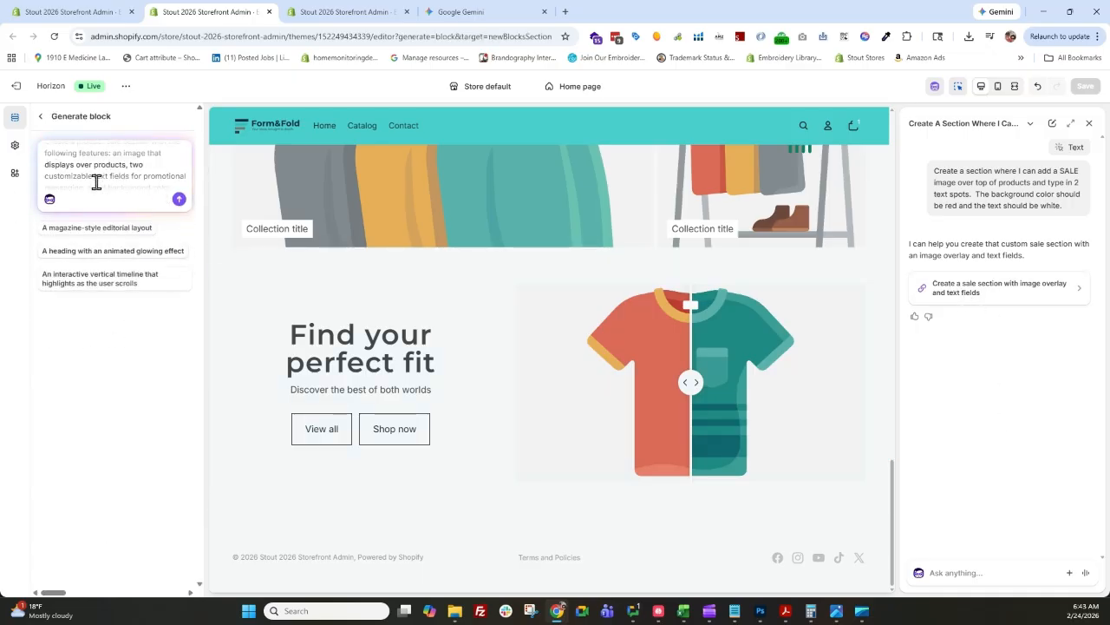
left_click(178, 199)
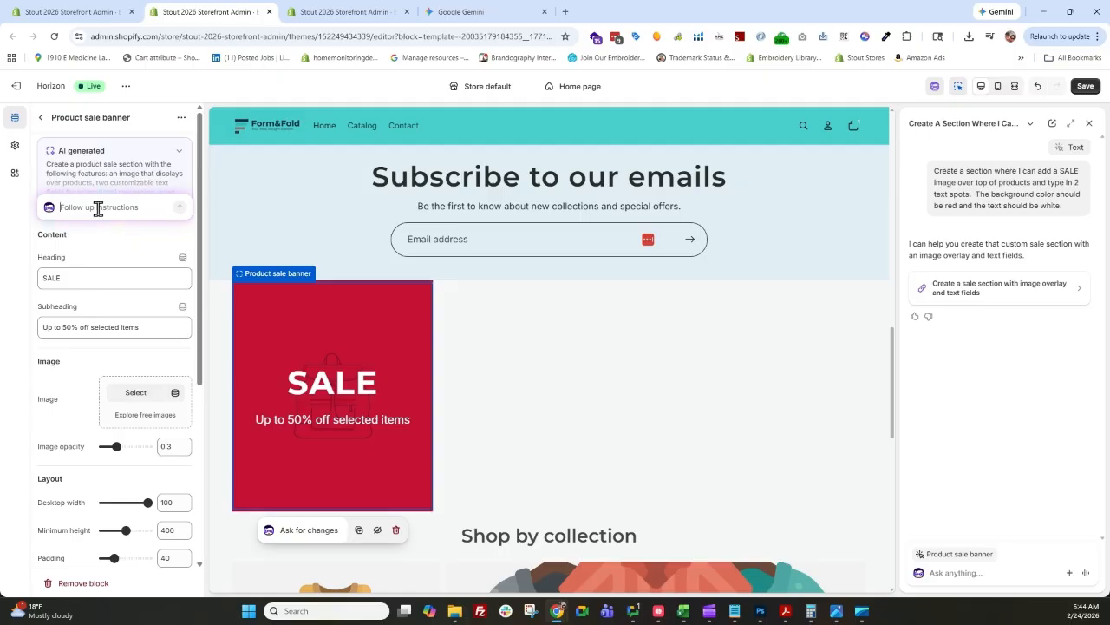
- Send the AI-generated Product sale banner the follow-up instruction "please make this only cover the top 1/3 of the image"
type("please make this only co")
type("ver the to")
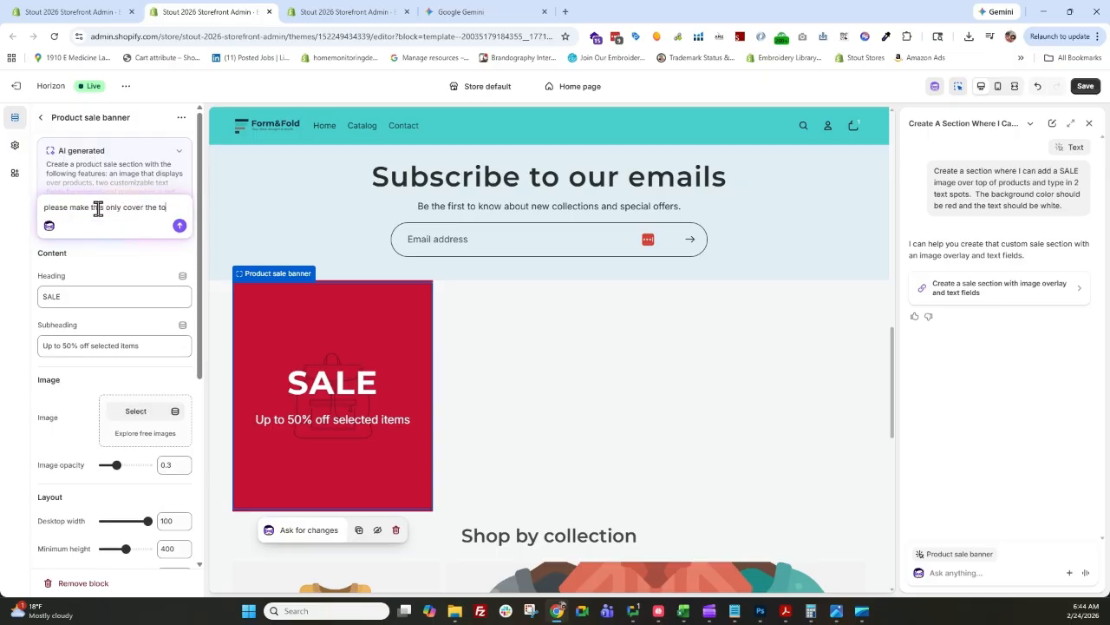
type("p 1/3 of the ")
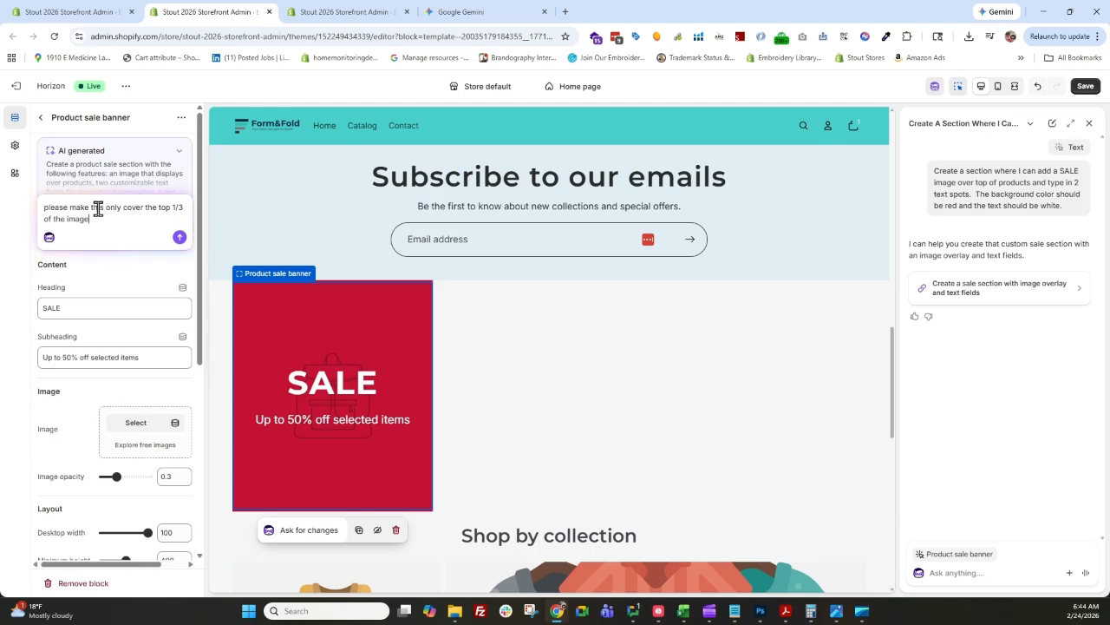
type("image")
key("Return")
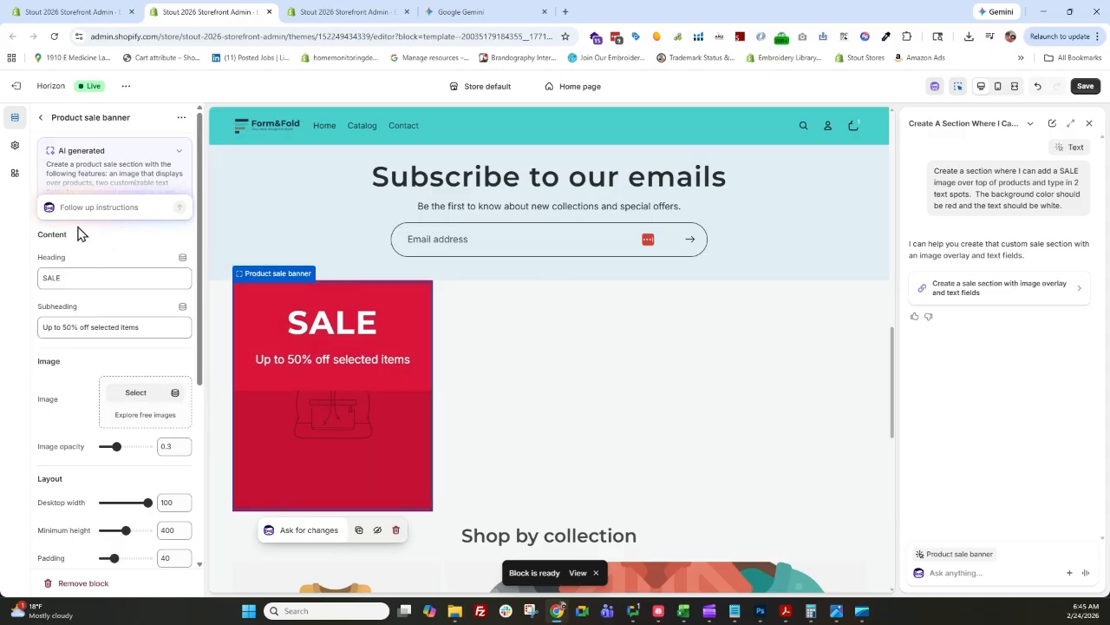
- Use the close-up Form_and_Fold logo mug picture as the Product sale banner's image and set the image opacity to 1
left_click(130, 395)
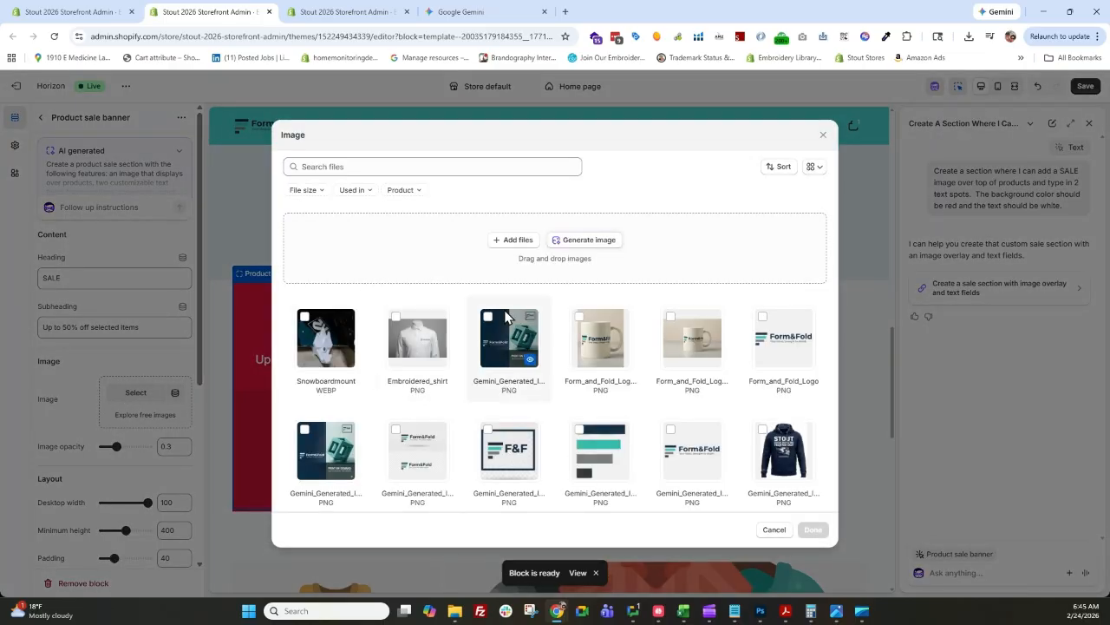
left_click(595, 337)
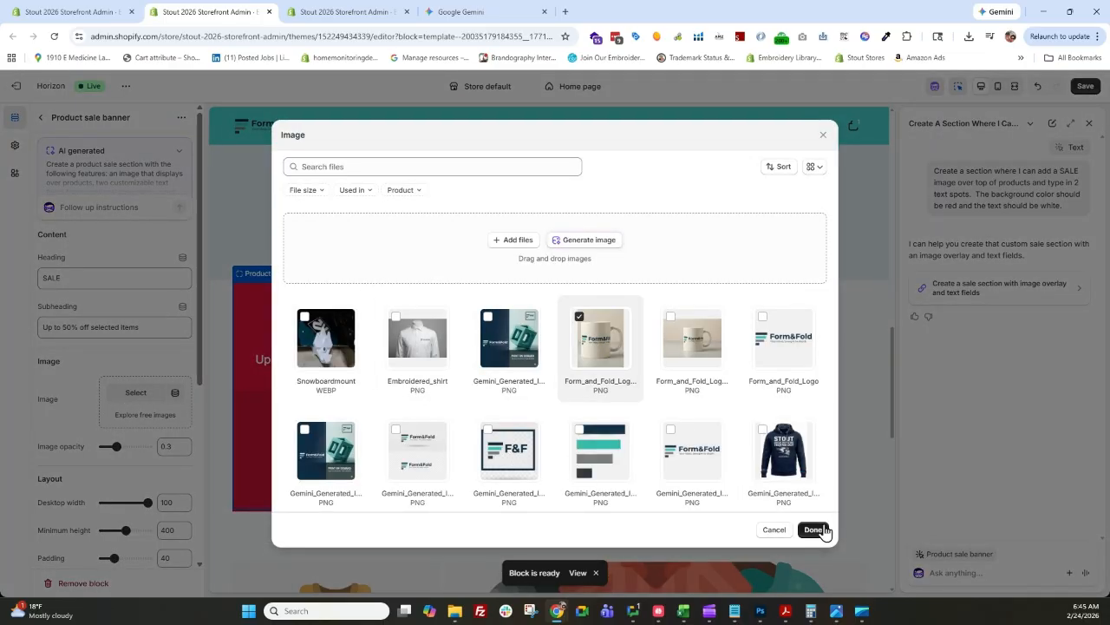
left_click(813, 530)
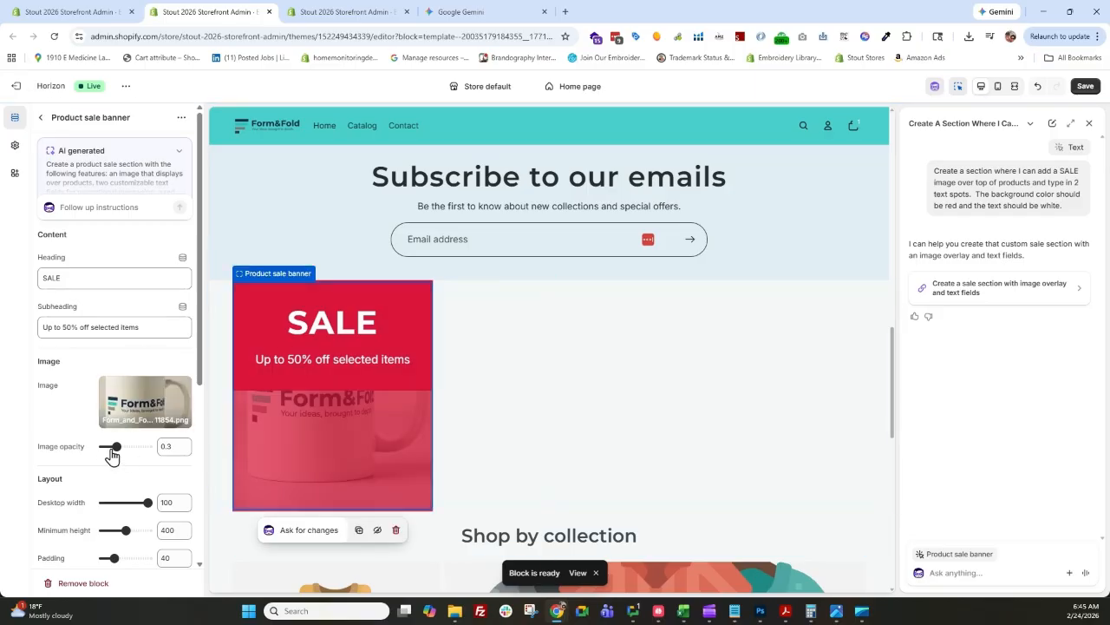
left_click_drag(112, 451, 161, 451)
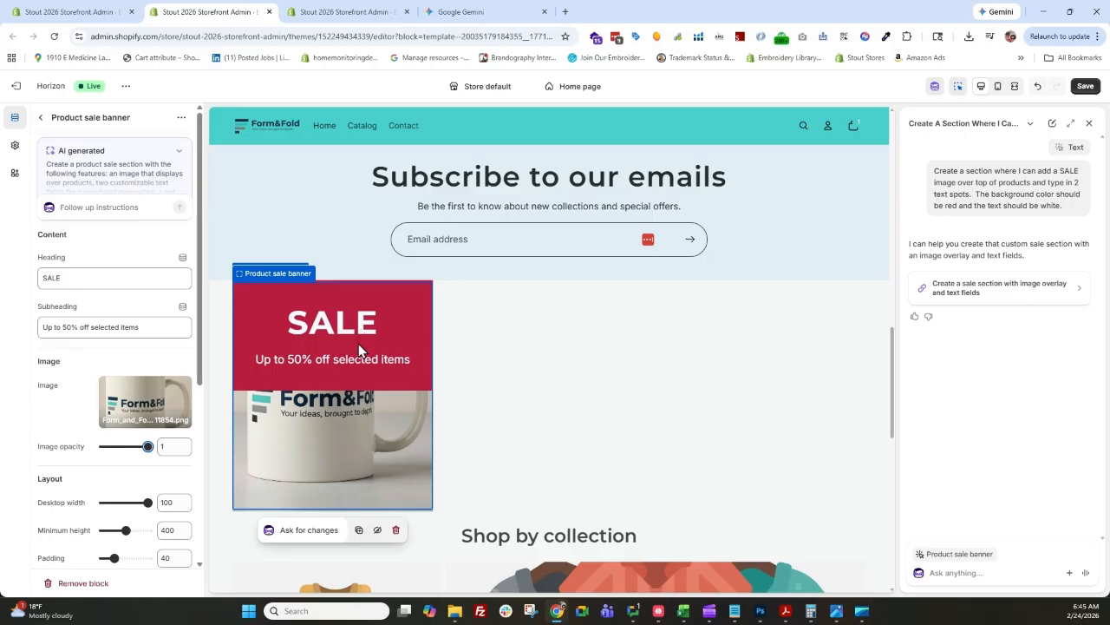
- Set the Product sale banner's minimum height to 600
scroll(129, 416, "down", 3)
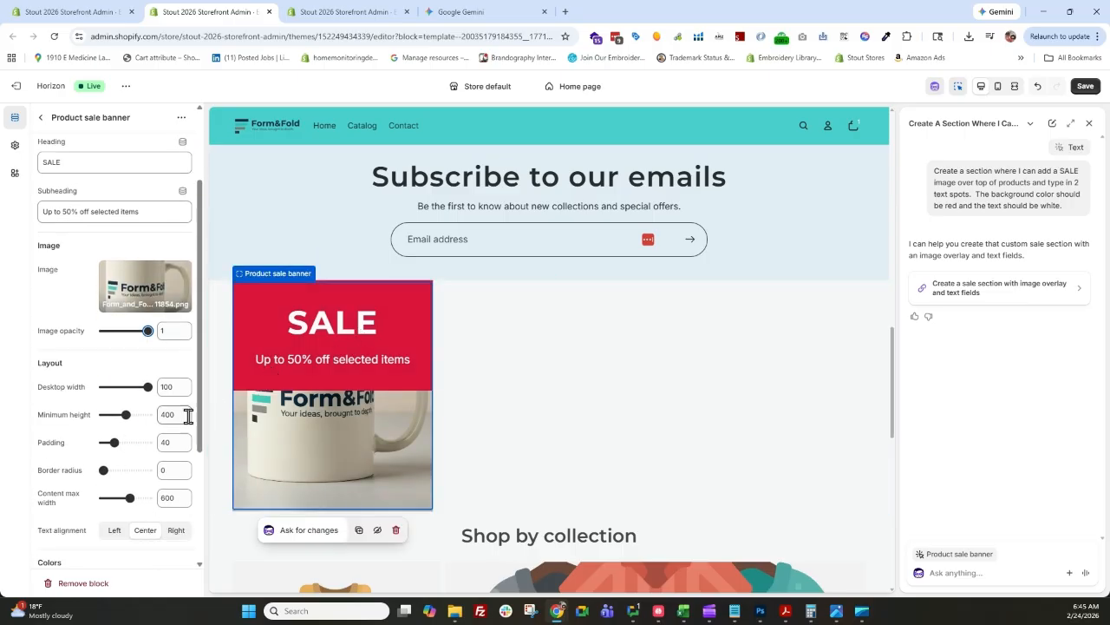
left_click_drag(125, 414, 154, 413)
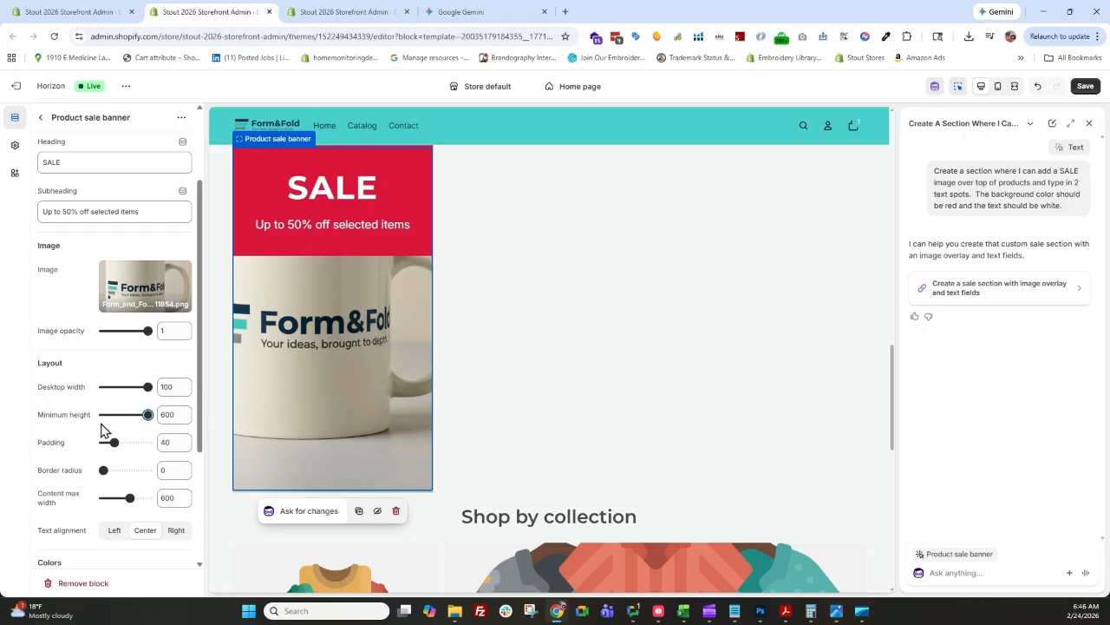
scroll(100, 429, "up", 3)
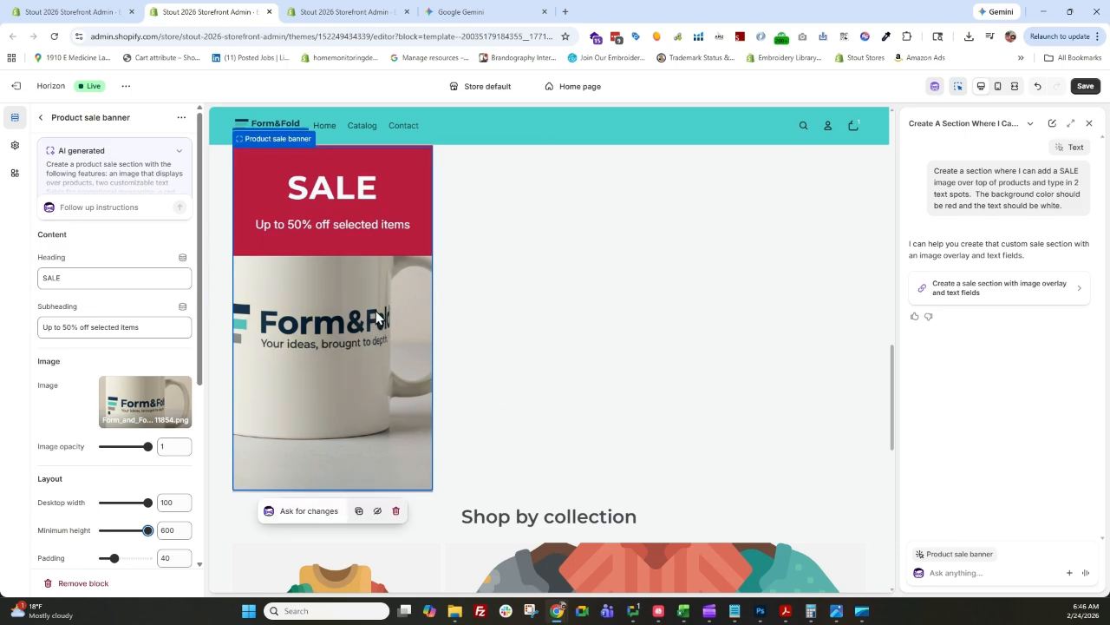
- Add a second AI-generated Product sale banner block to the Section below Email signup, and return to the home page's section list
left_click(38, 123)
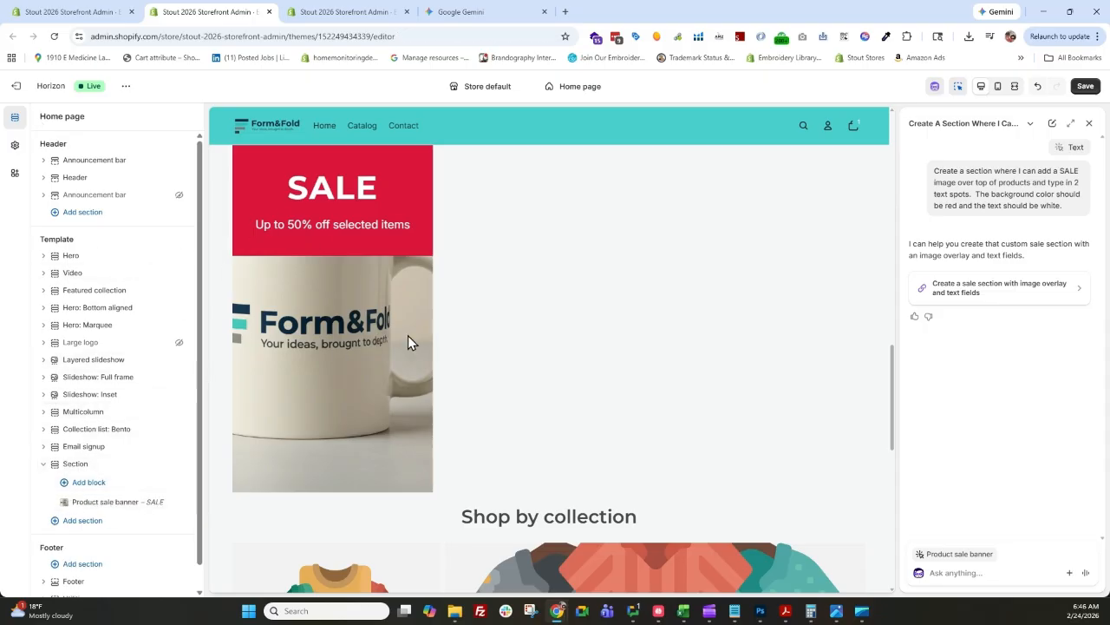
left_click(90, 484)
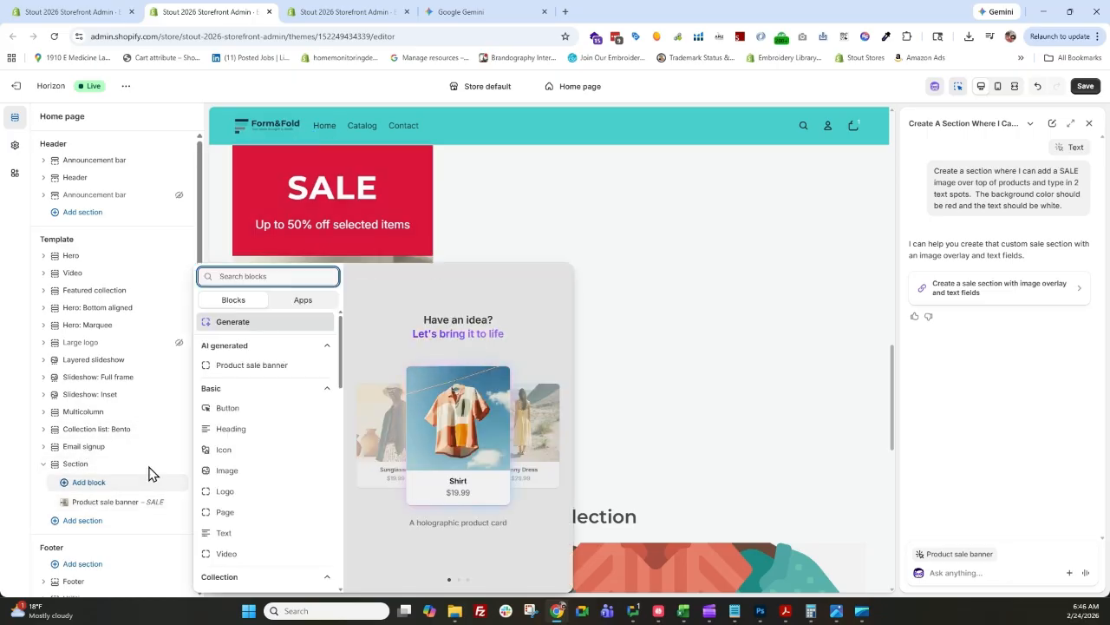
left_click(251, 365)
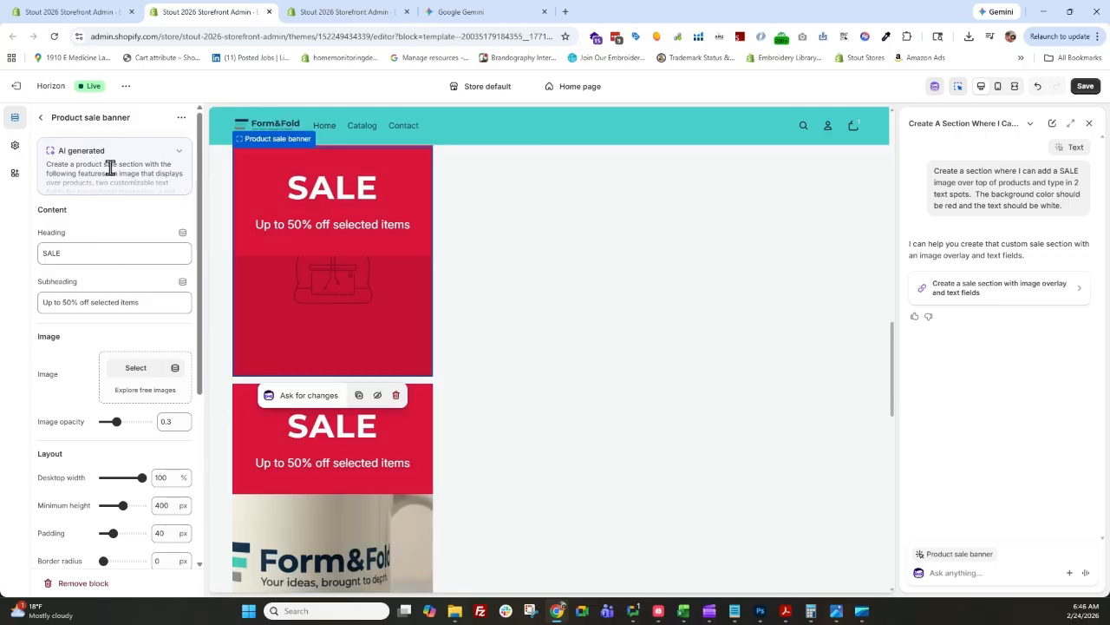
left_click(40, 117)
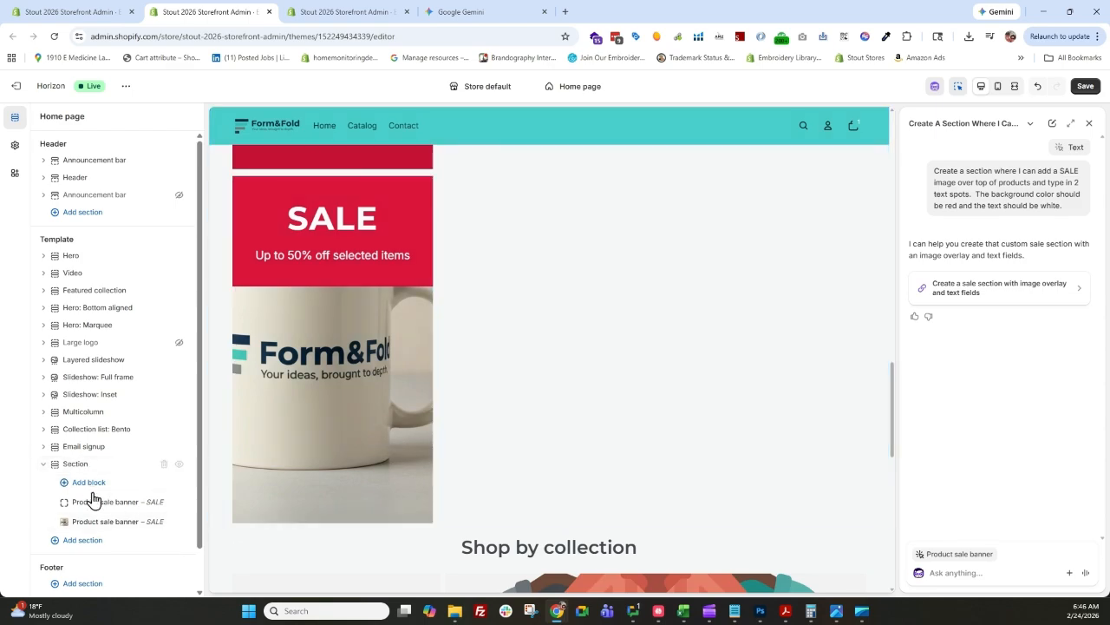
left_click(102, 521)
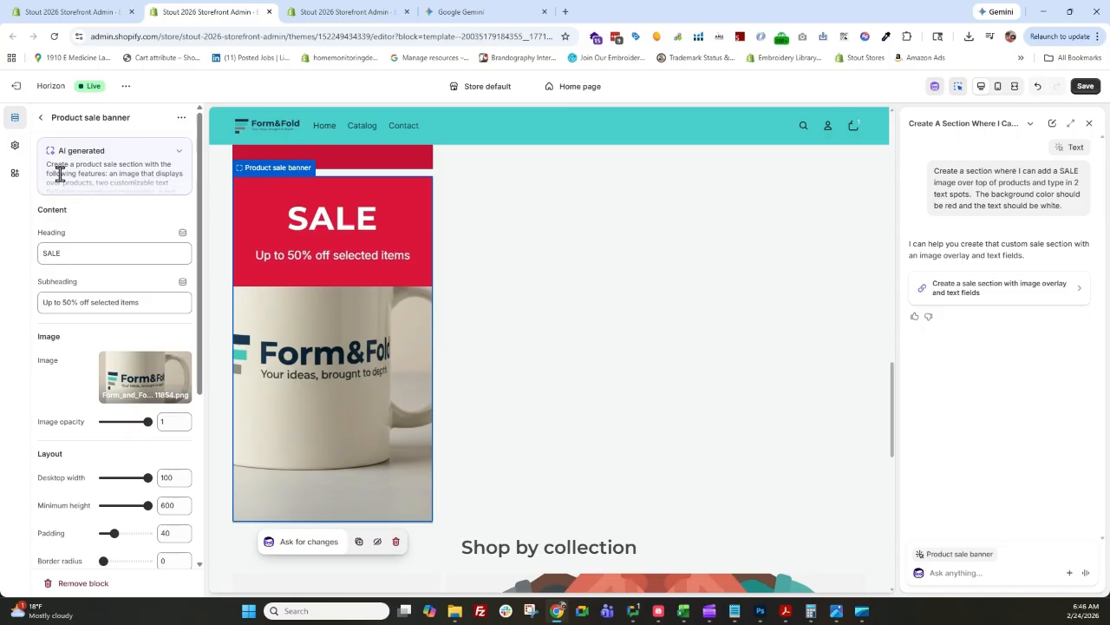
left_click(39, 117)
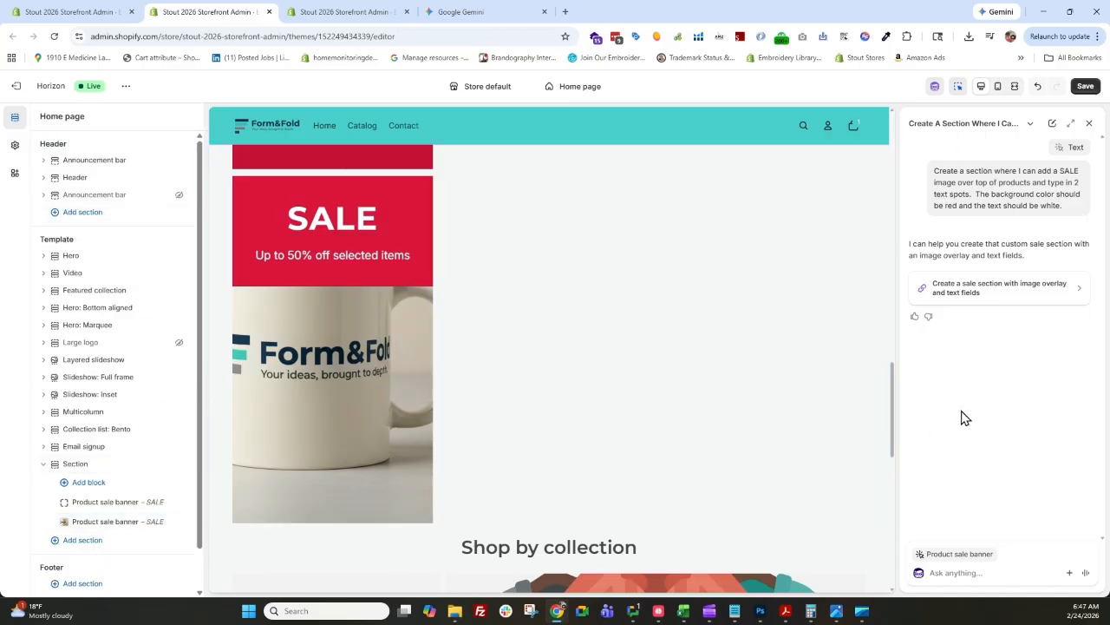
- Collapse the Section holding the two Product sale banners and hide it from the home page
scroll(738, 336, "up", 1)
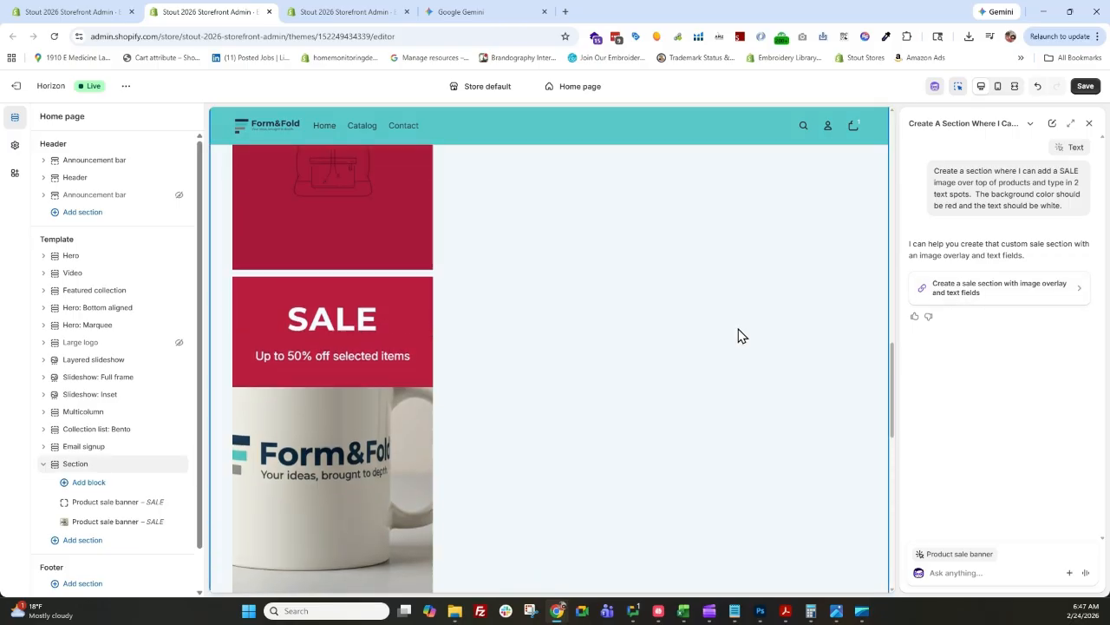
scroll(739, 335, "up", 3)
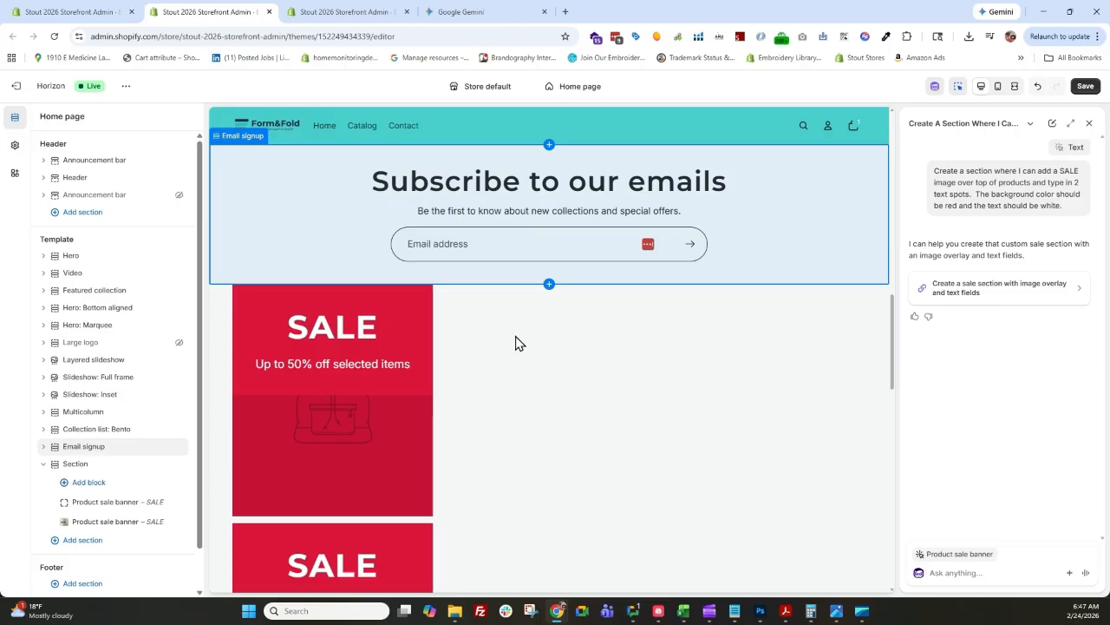
left_click(48, 465)
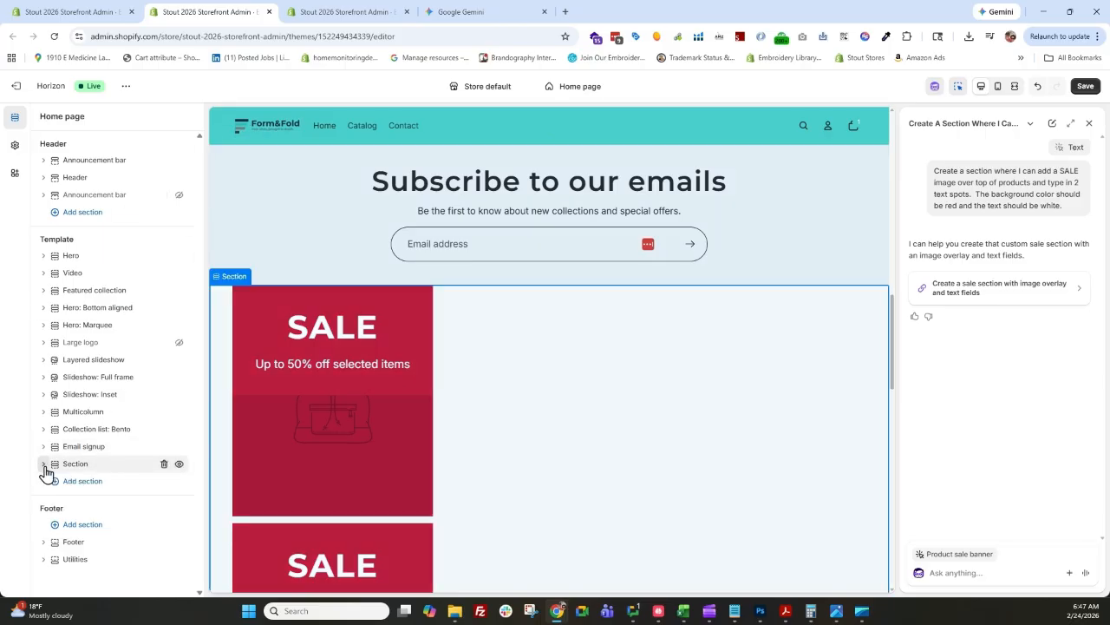
left_click(179, 463)
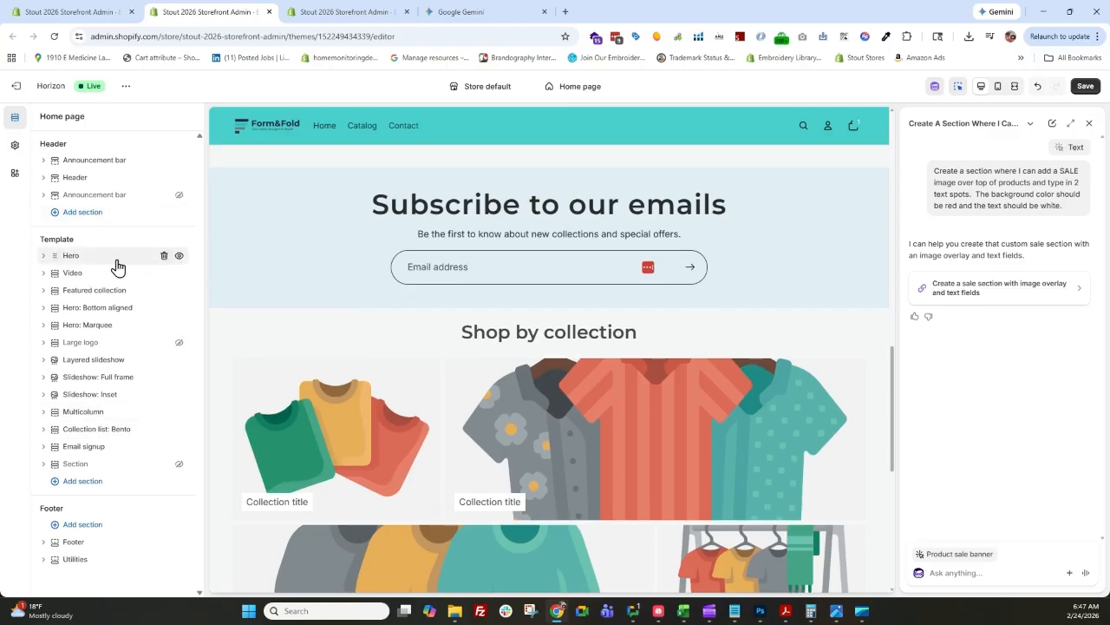
mouse_move(114, 259)
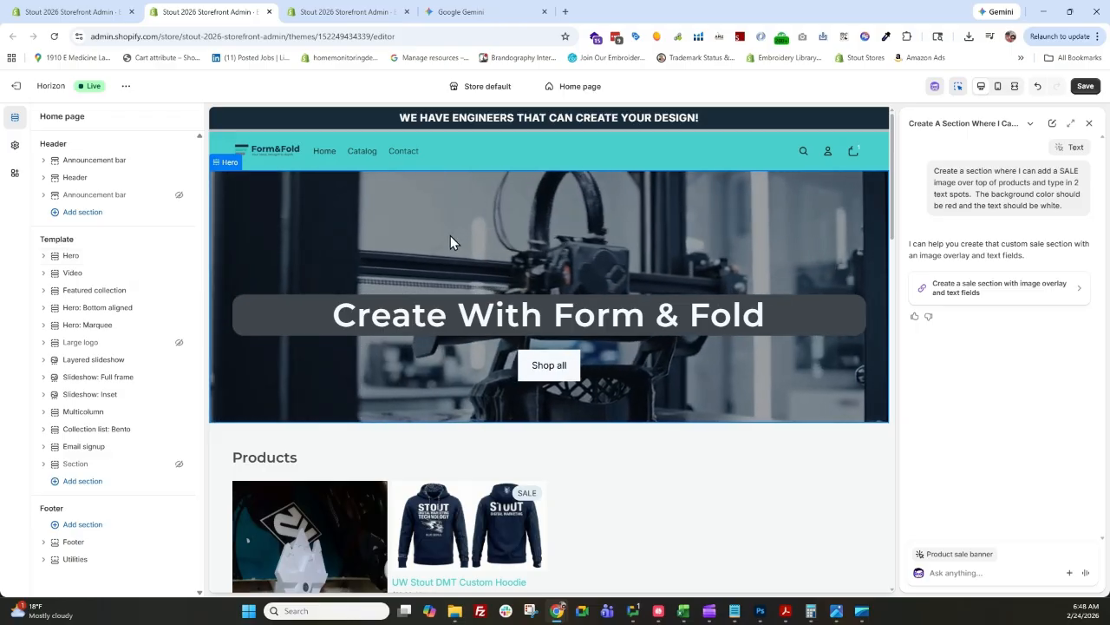